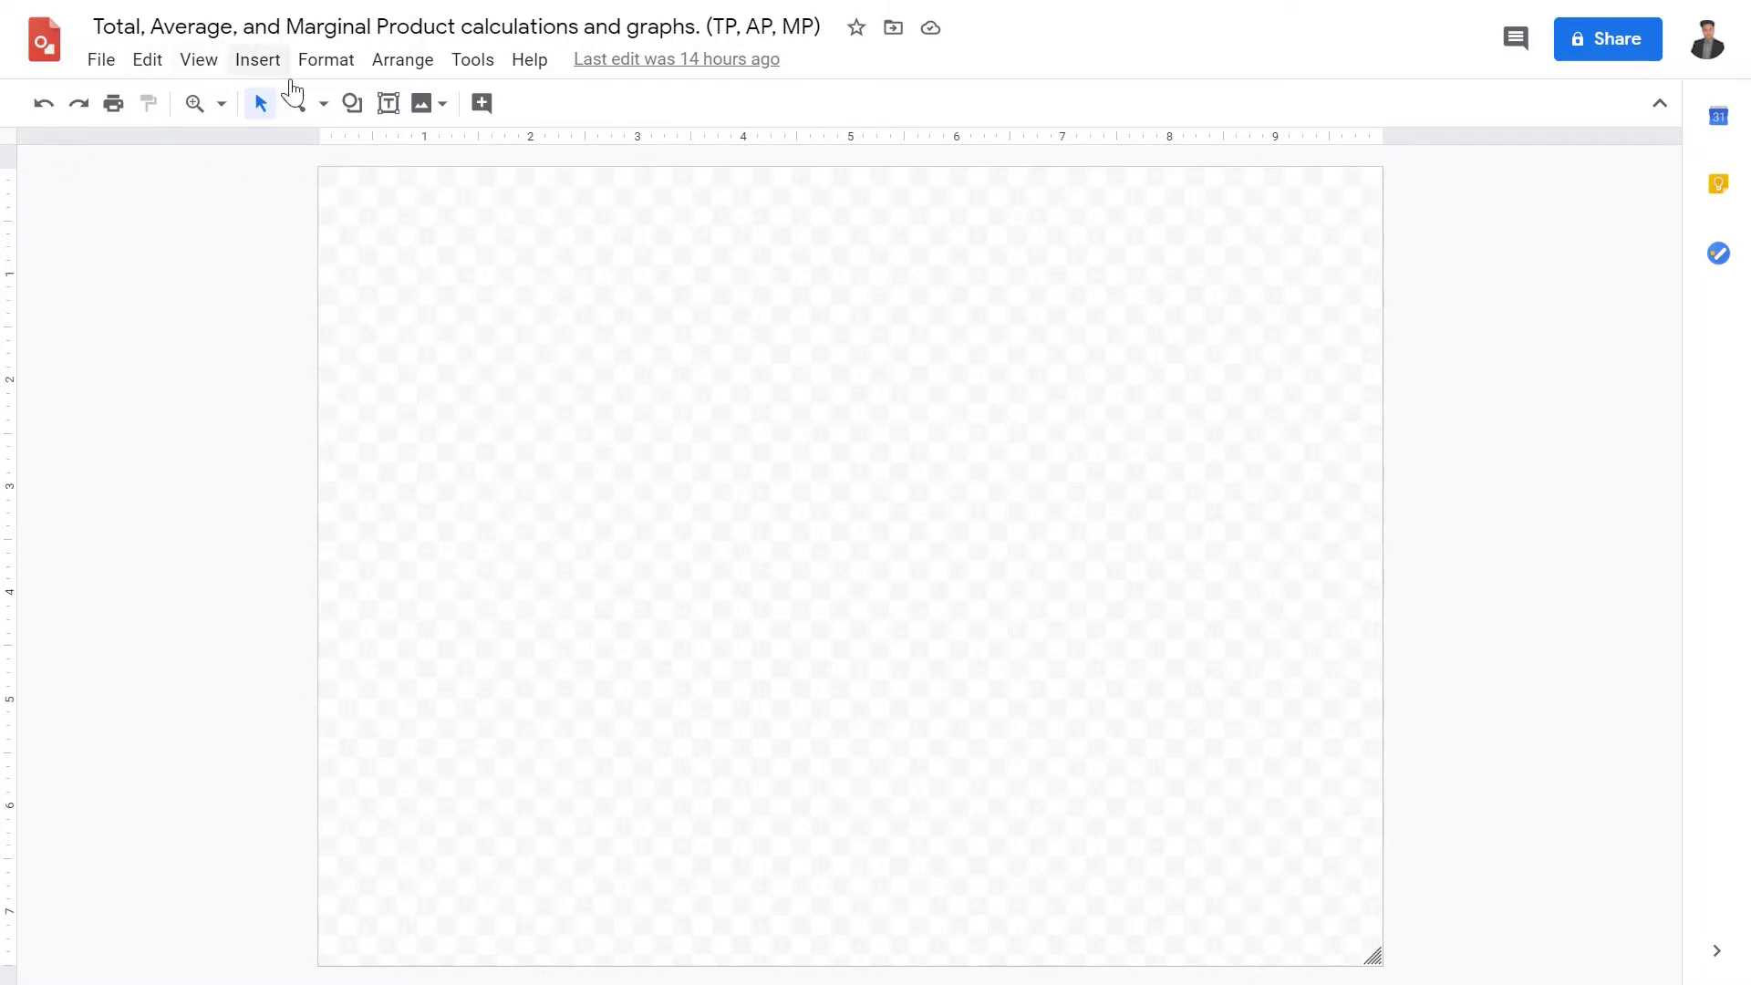
- Insert a 5 × 7 table, move it near the canvas top, and select its top row
click(264, 62)
mouse_move(371, 222)
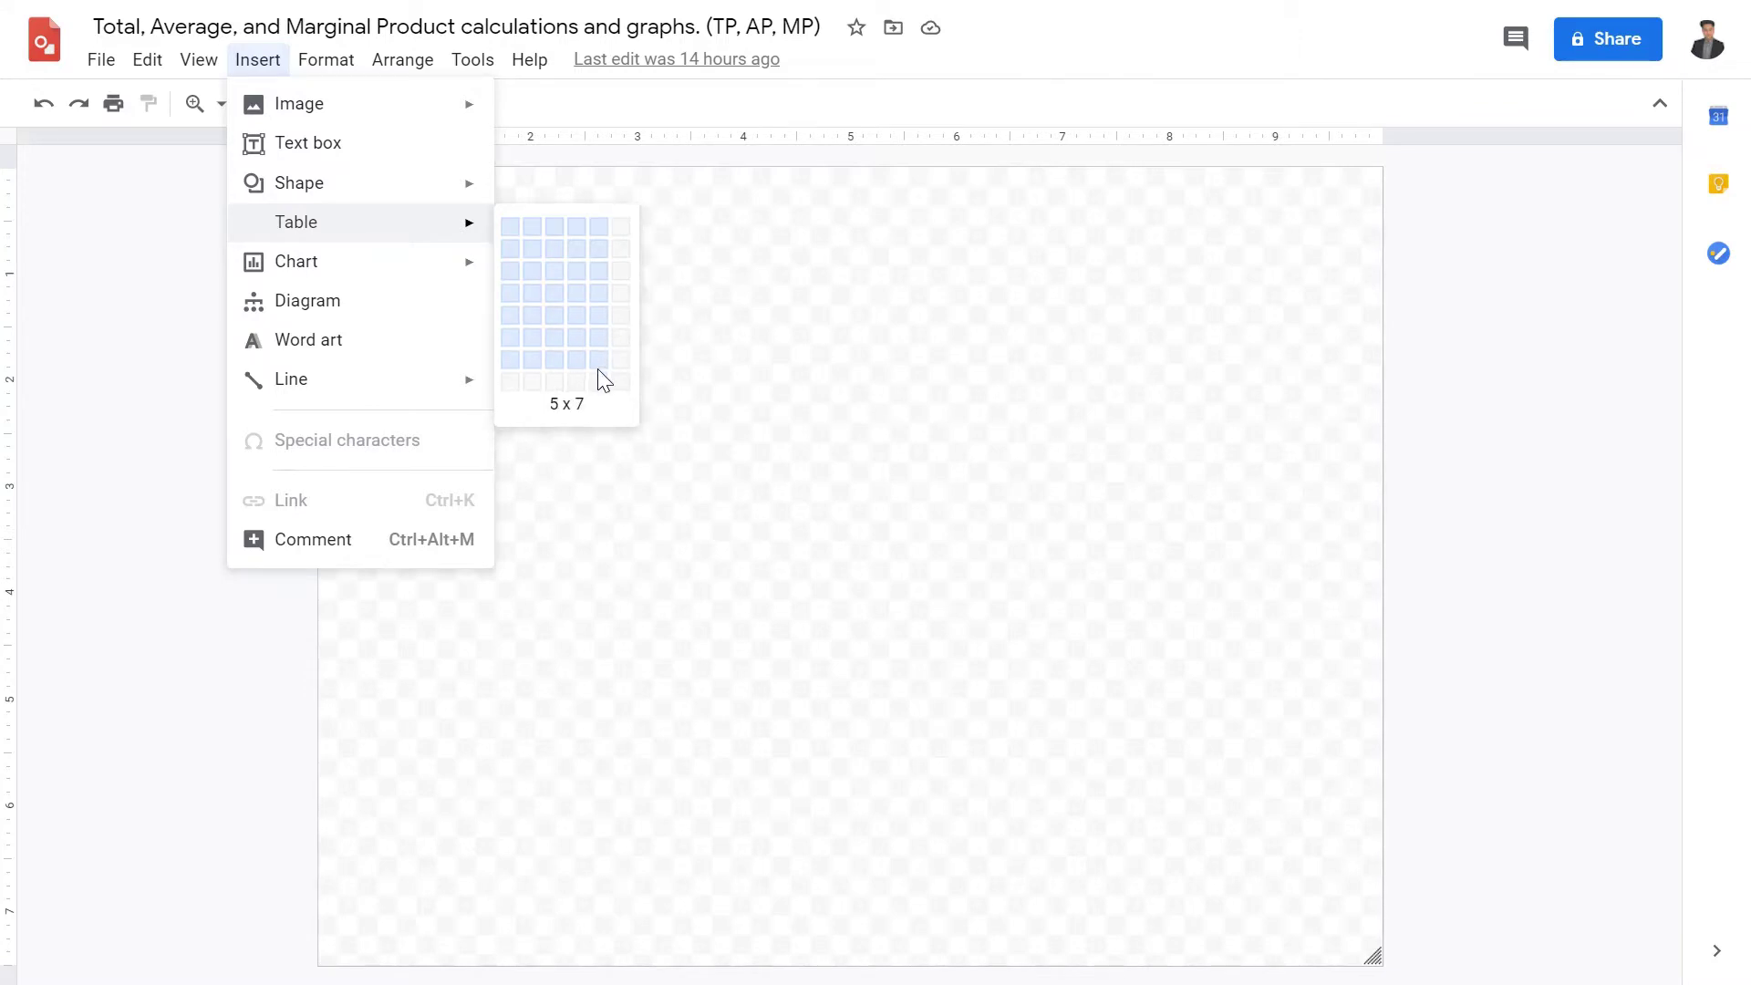
click(598, 369)
drag(696, 423, 679, 238)
drag(520, 266, 1181, 259)
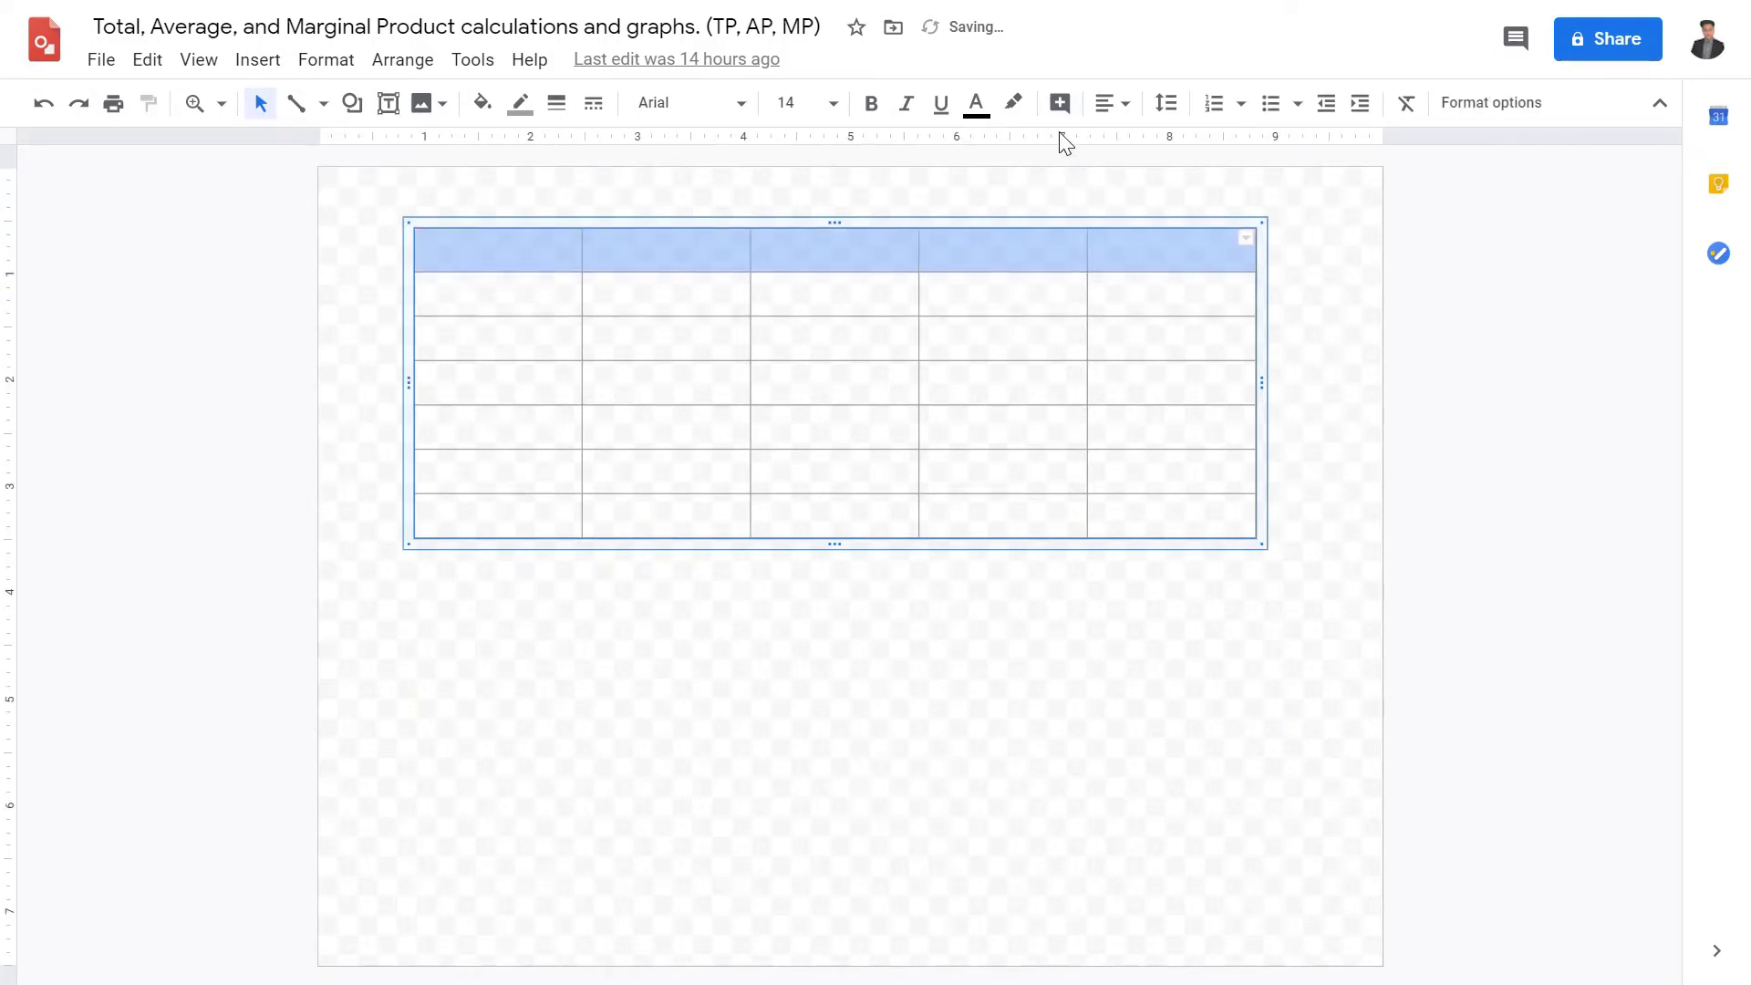
- Fill the header row light grey and label it V Labour, TP, AP and MP
click(483, 103)
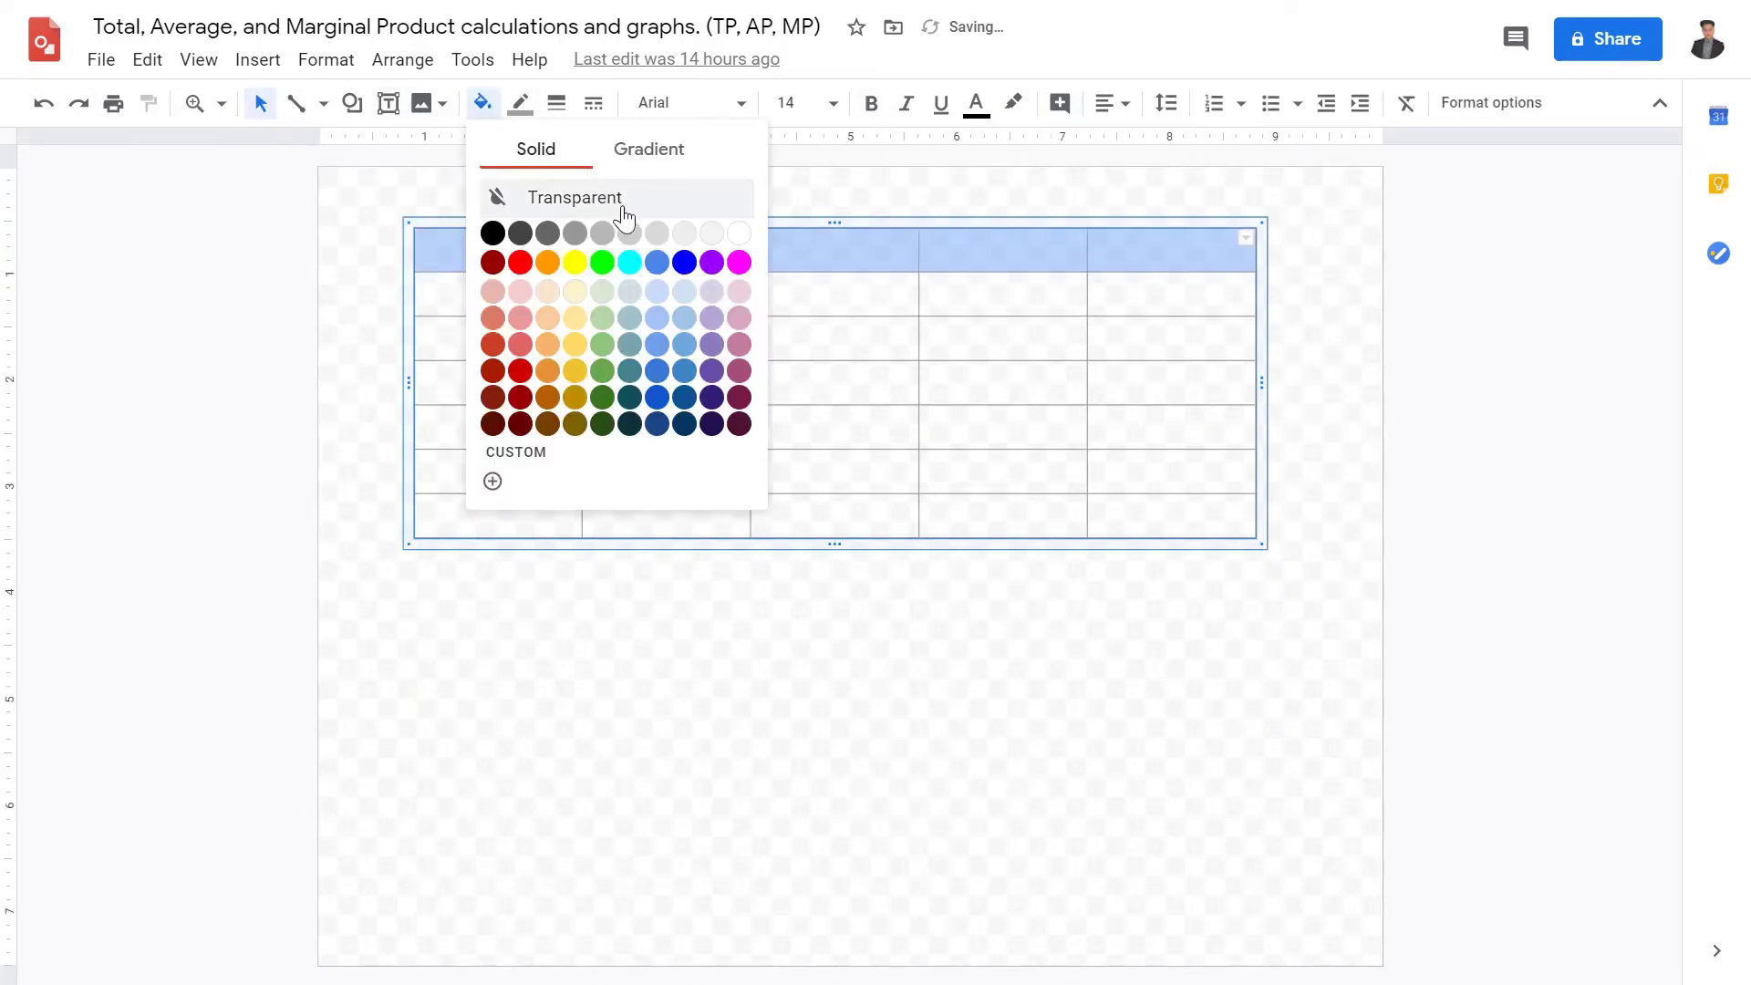
click(626, 232)
click(527, 270)
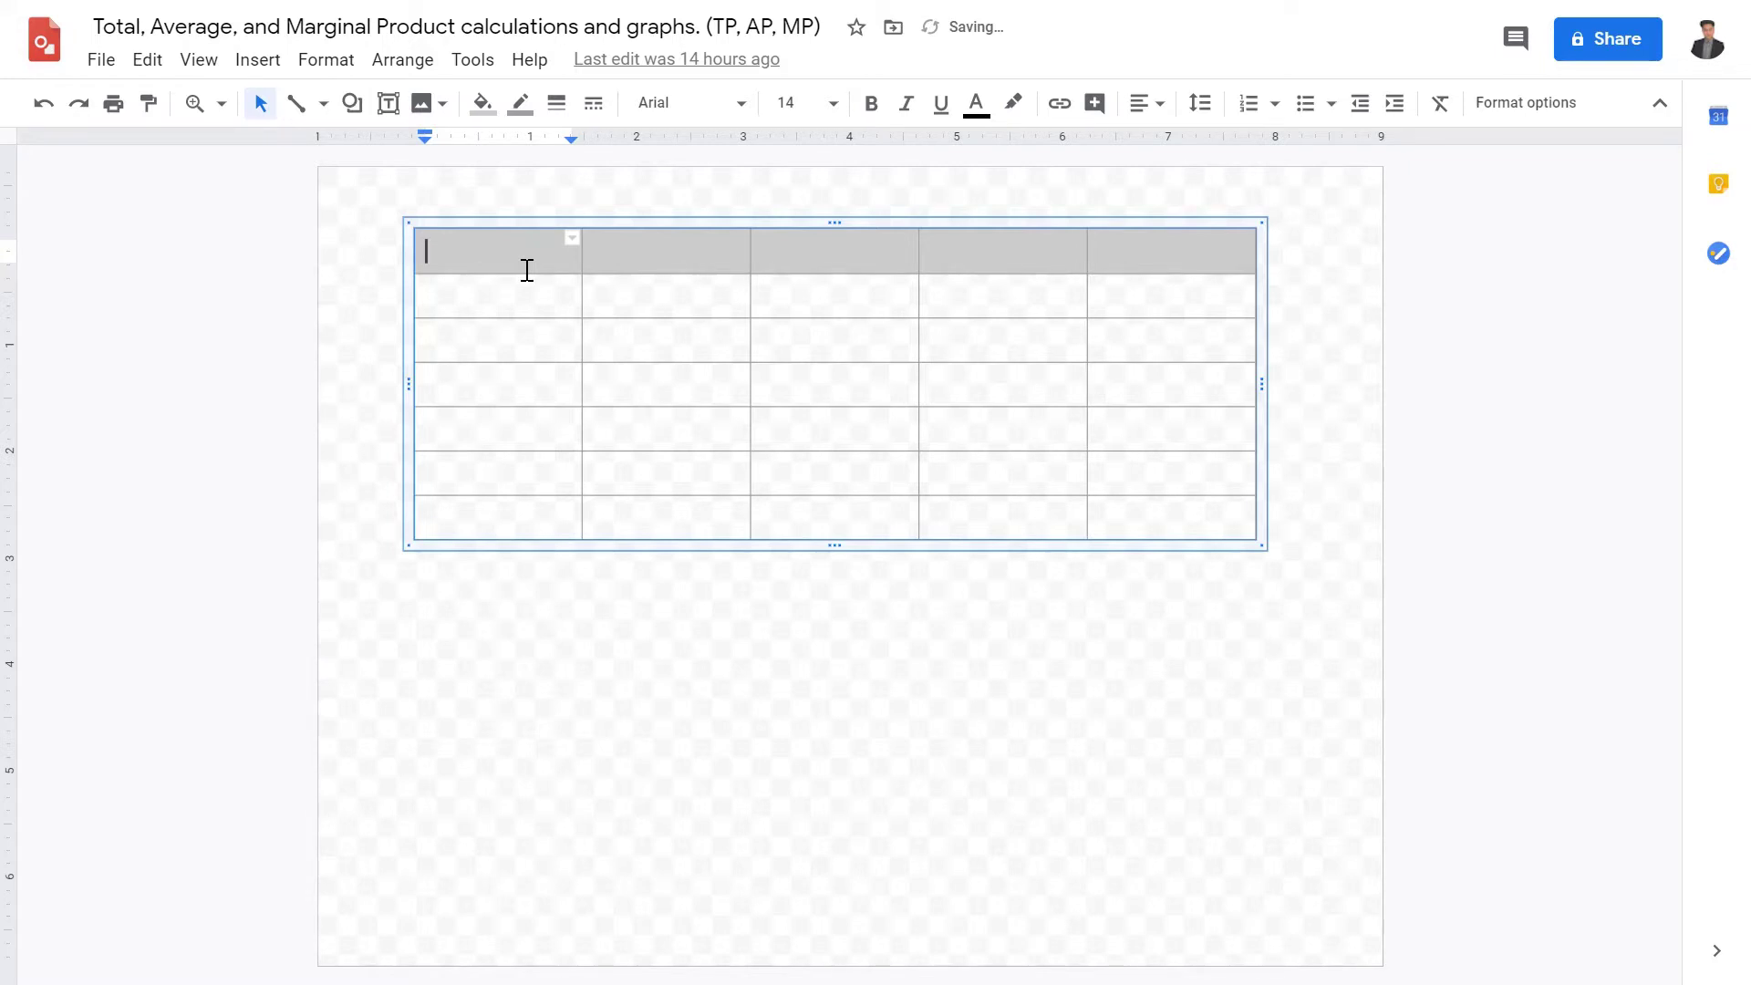
text(V)
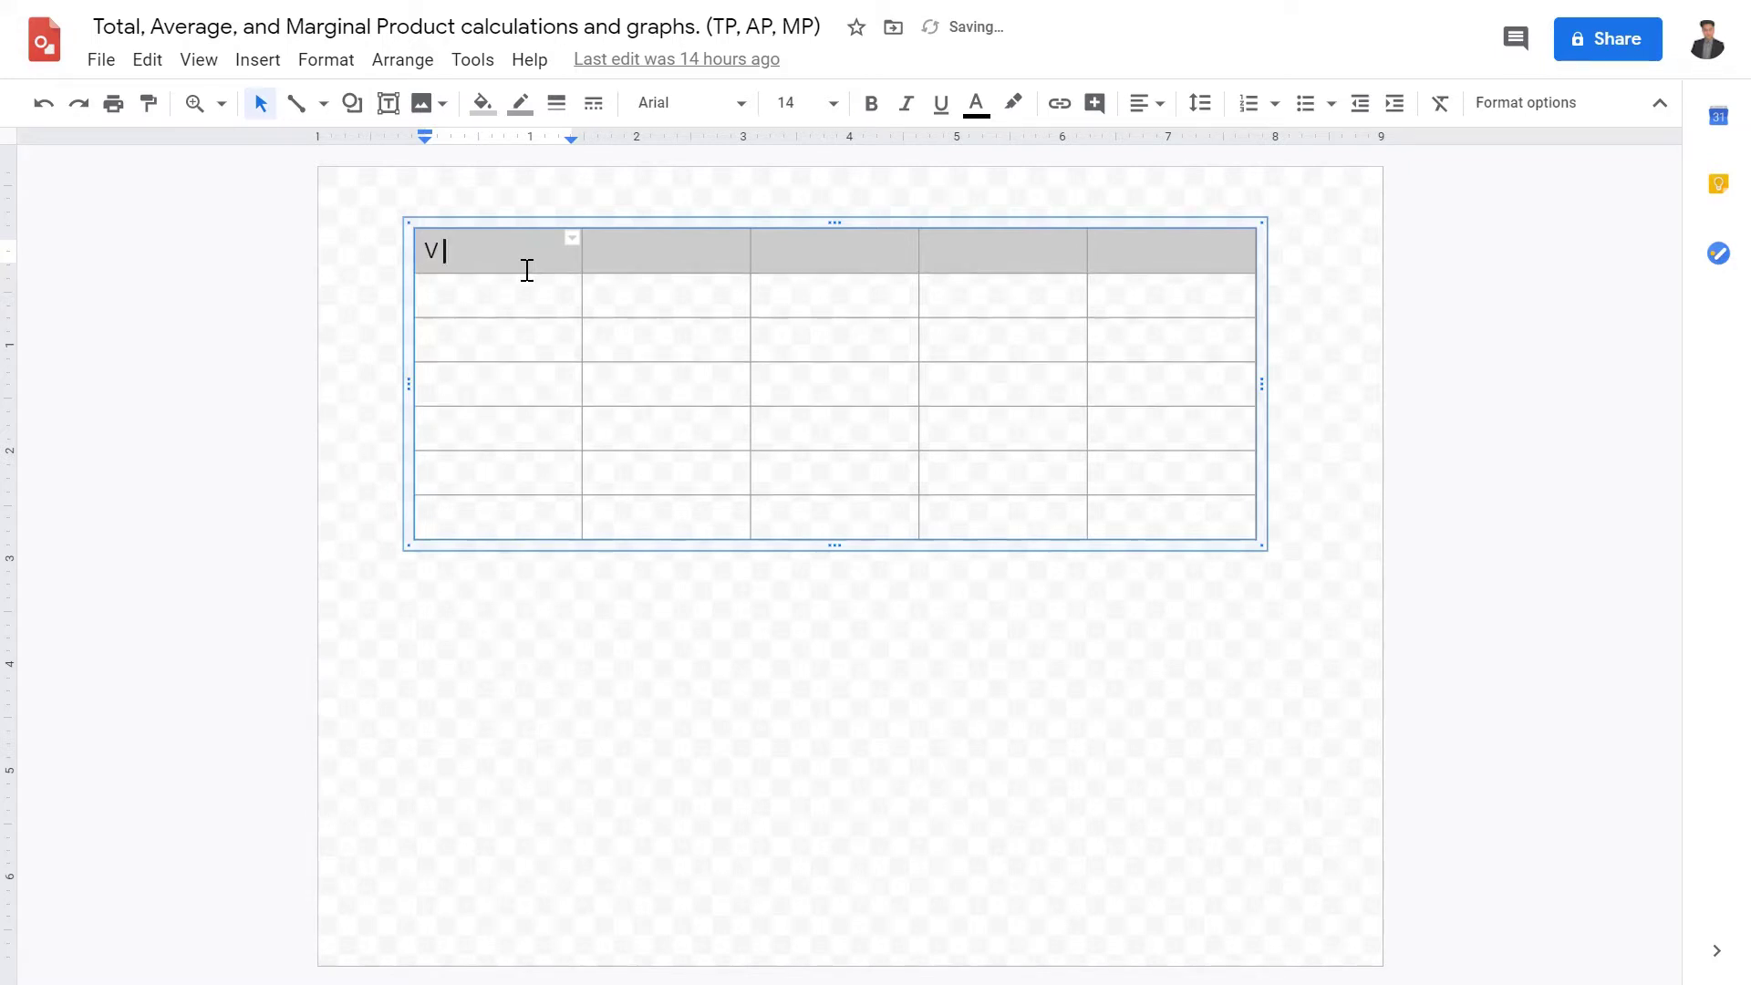
text( Labour)
key(Tab)
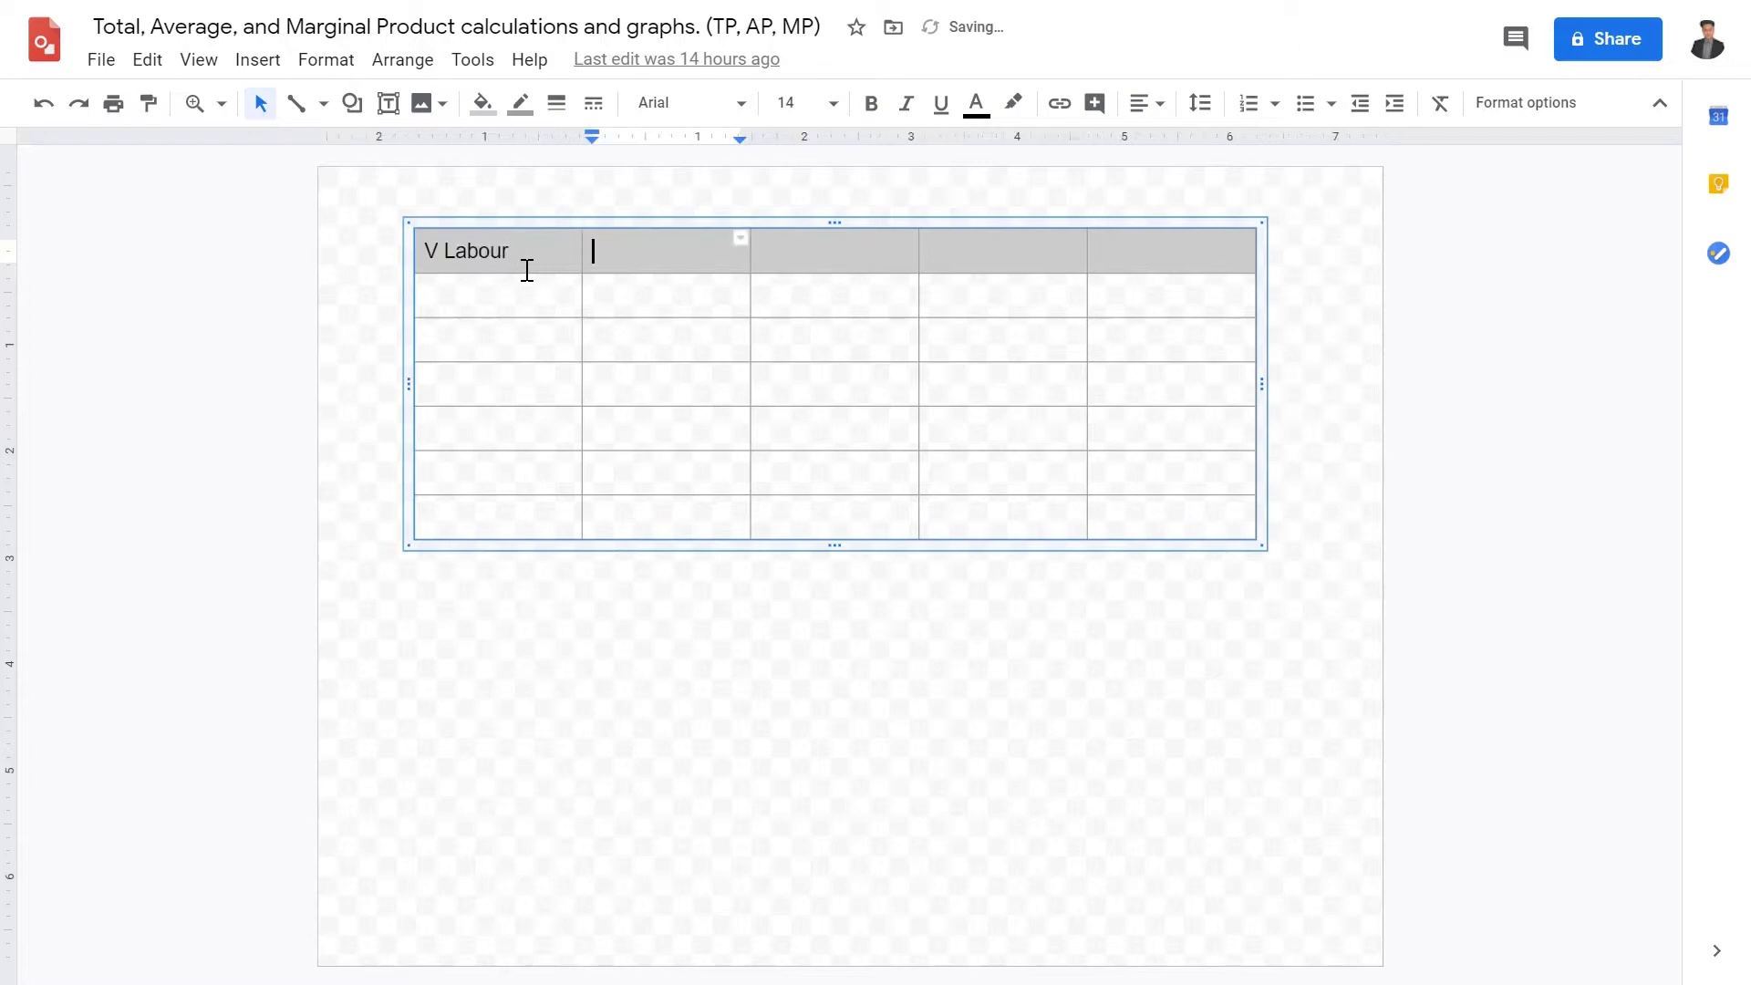
text(TP)
key(Tab)
text(AP)
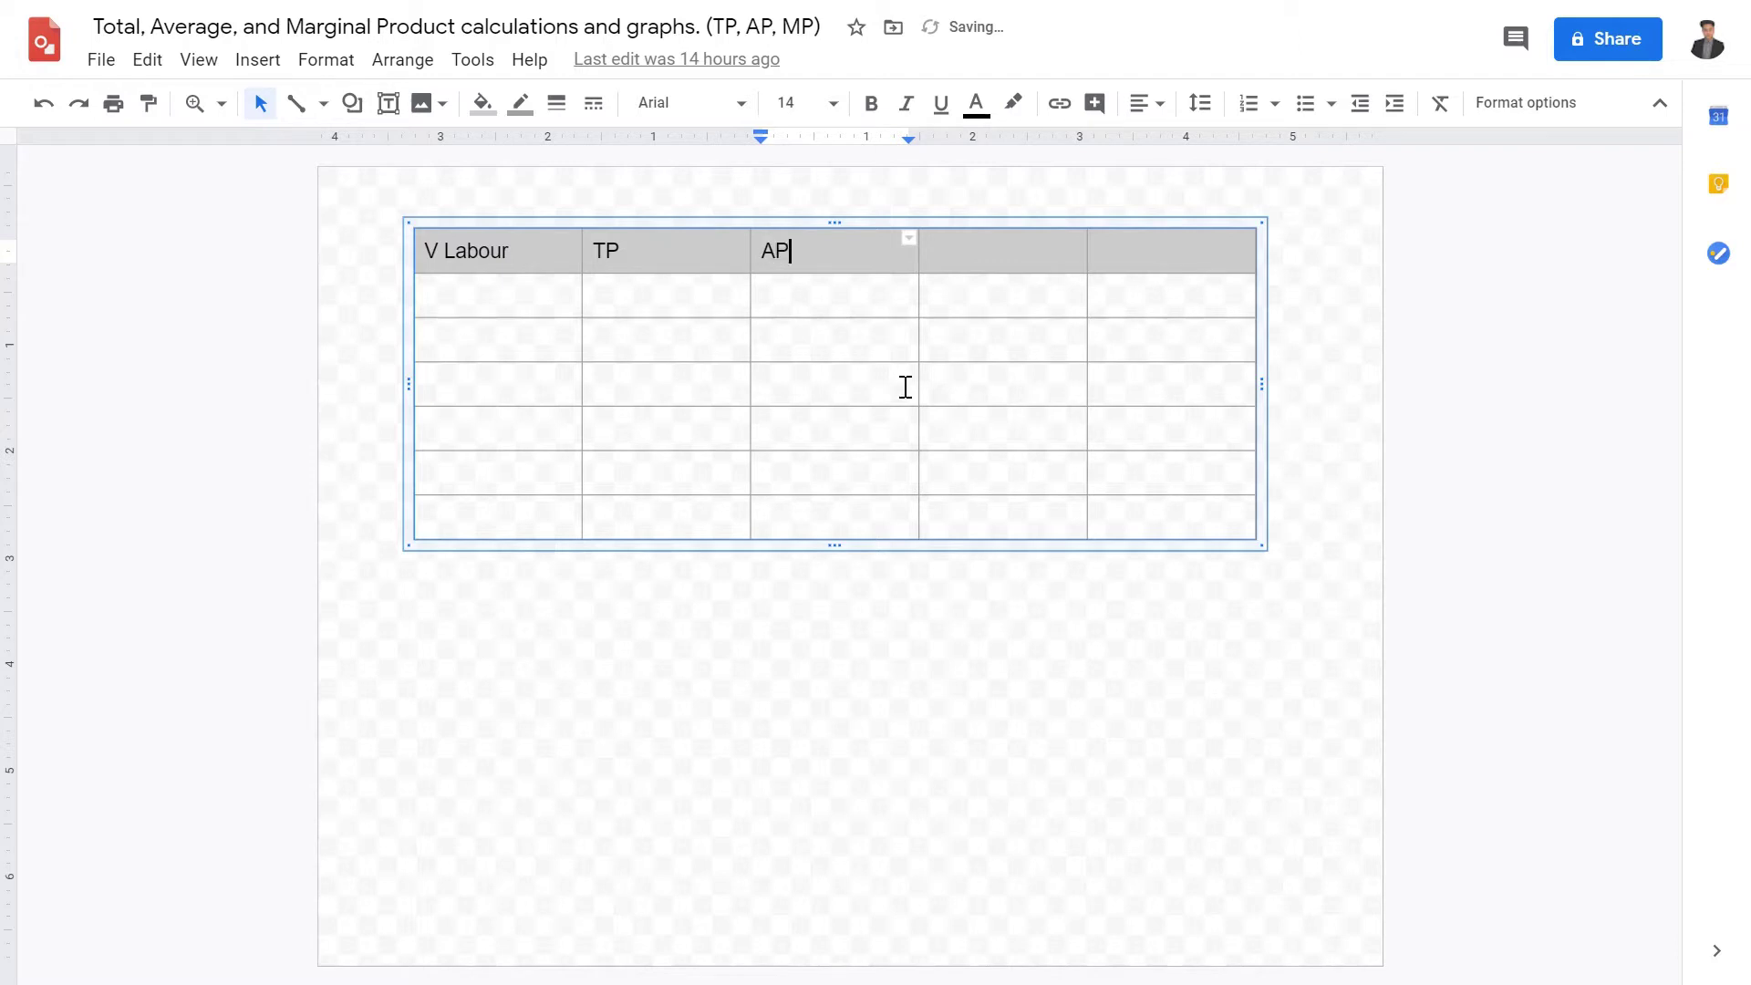
key(Tab)
text(MC)
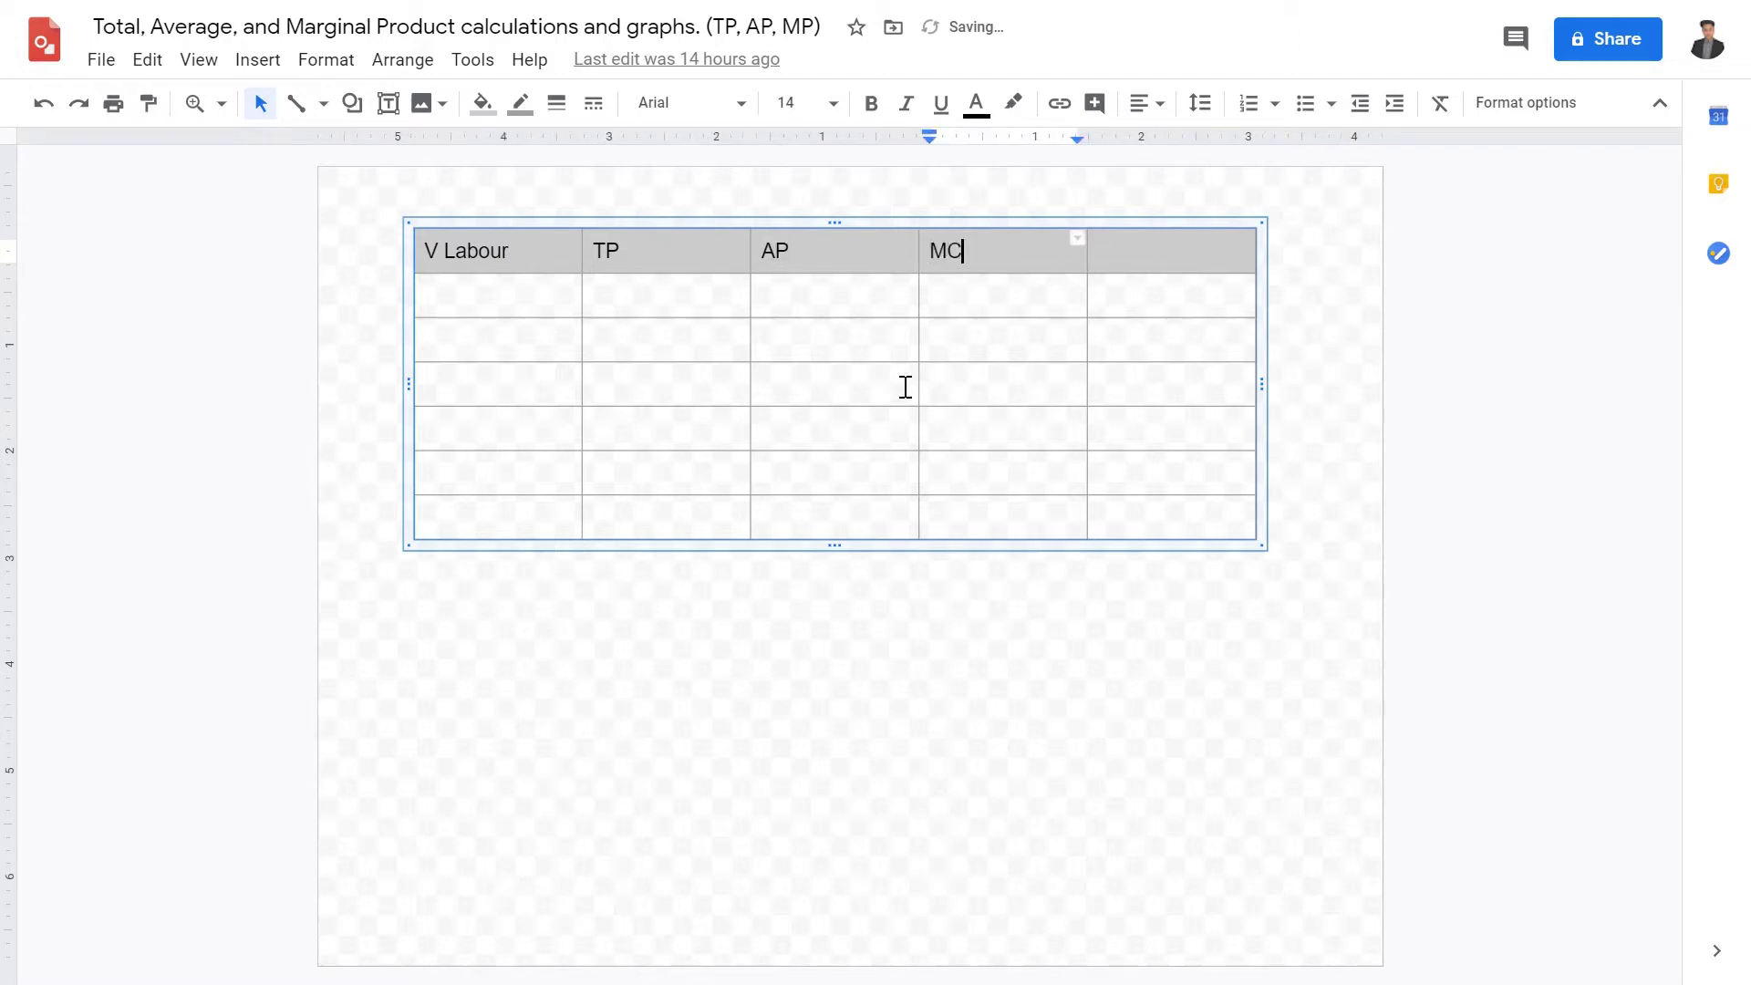
key(BackSpace)
key(BackSpace)
text(P)
- Delete the empty fifth column of the table
click(1159, 259)
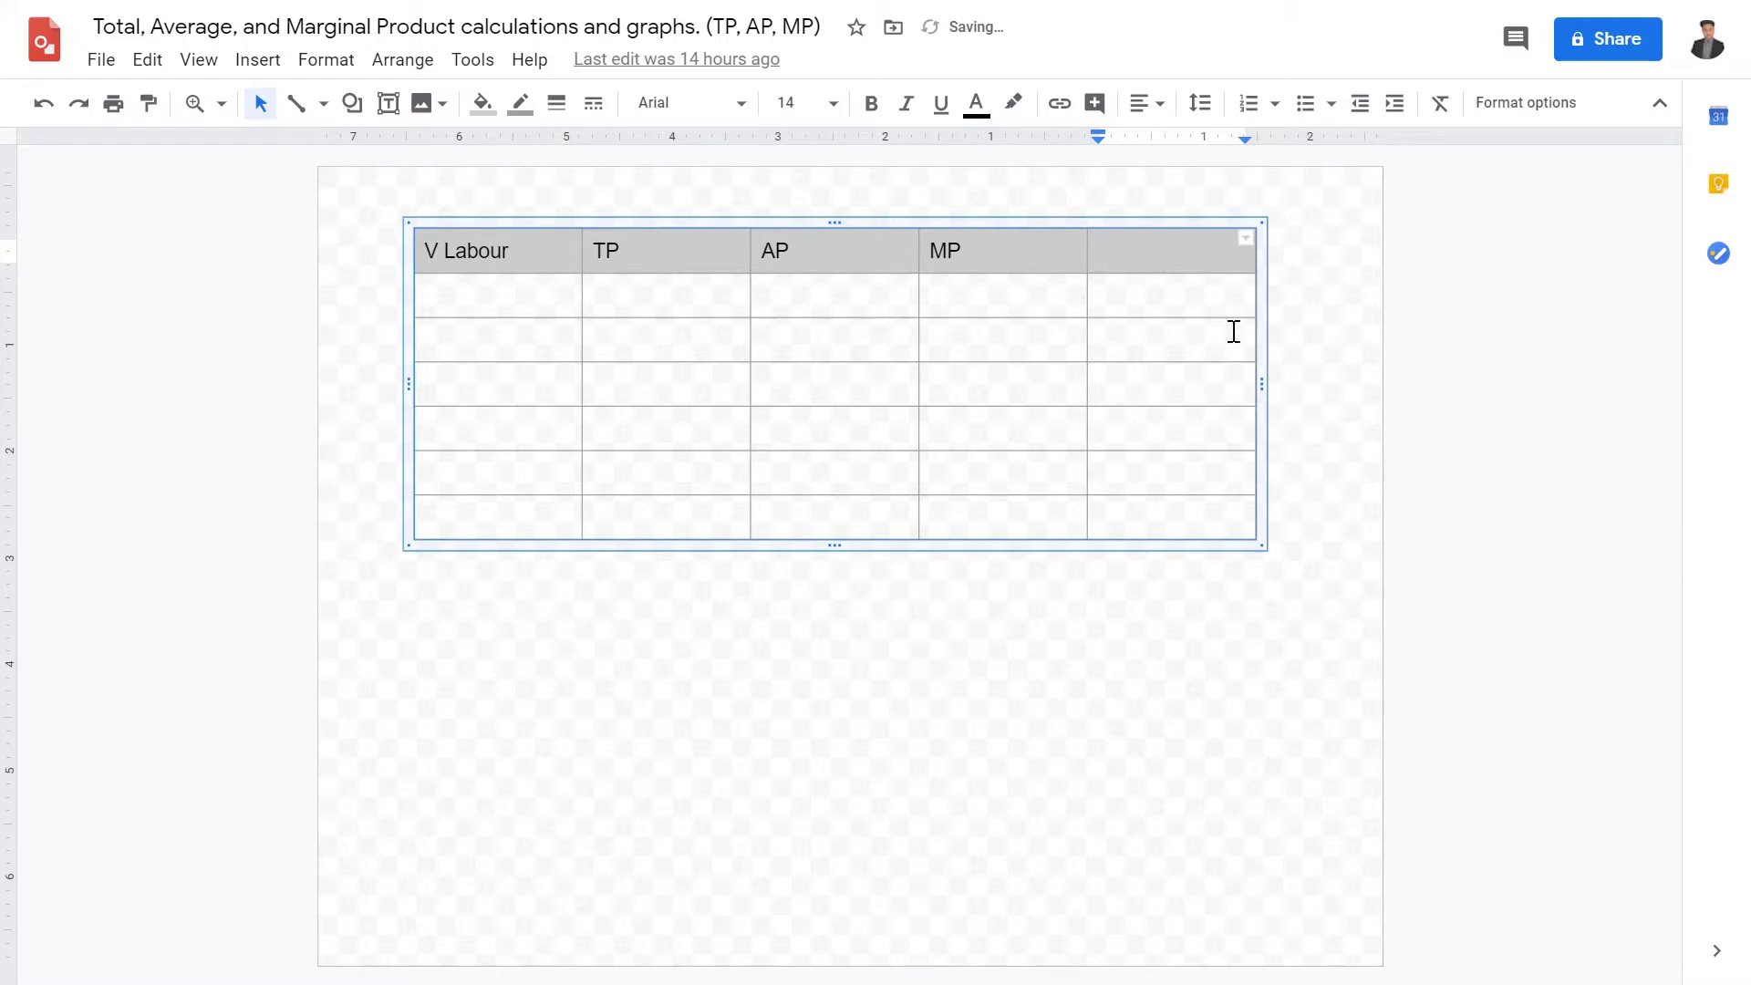
right_click(1198, 270)
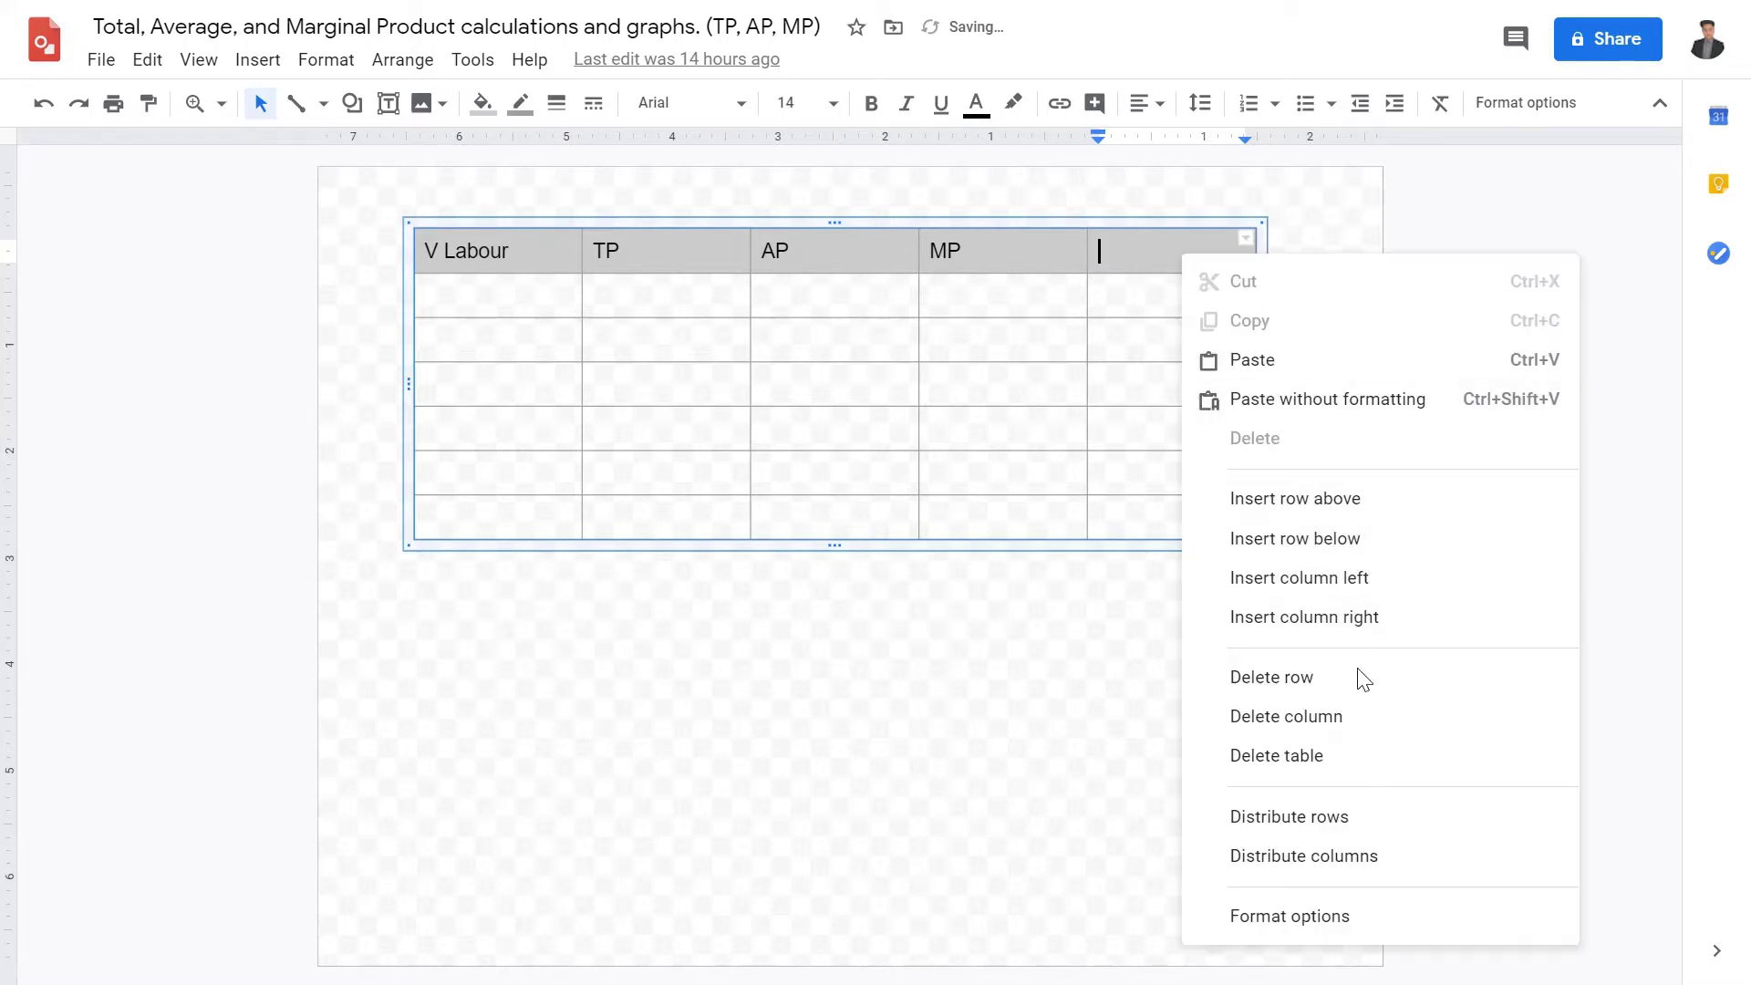
click(1371, 730)
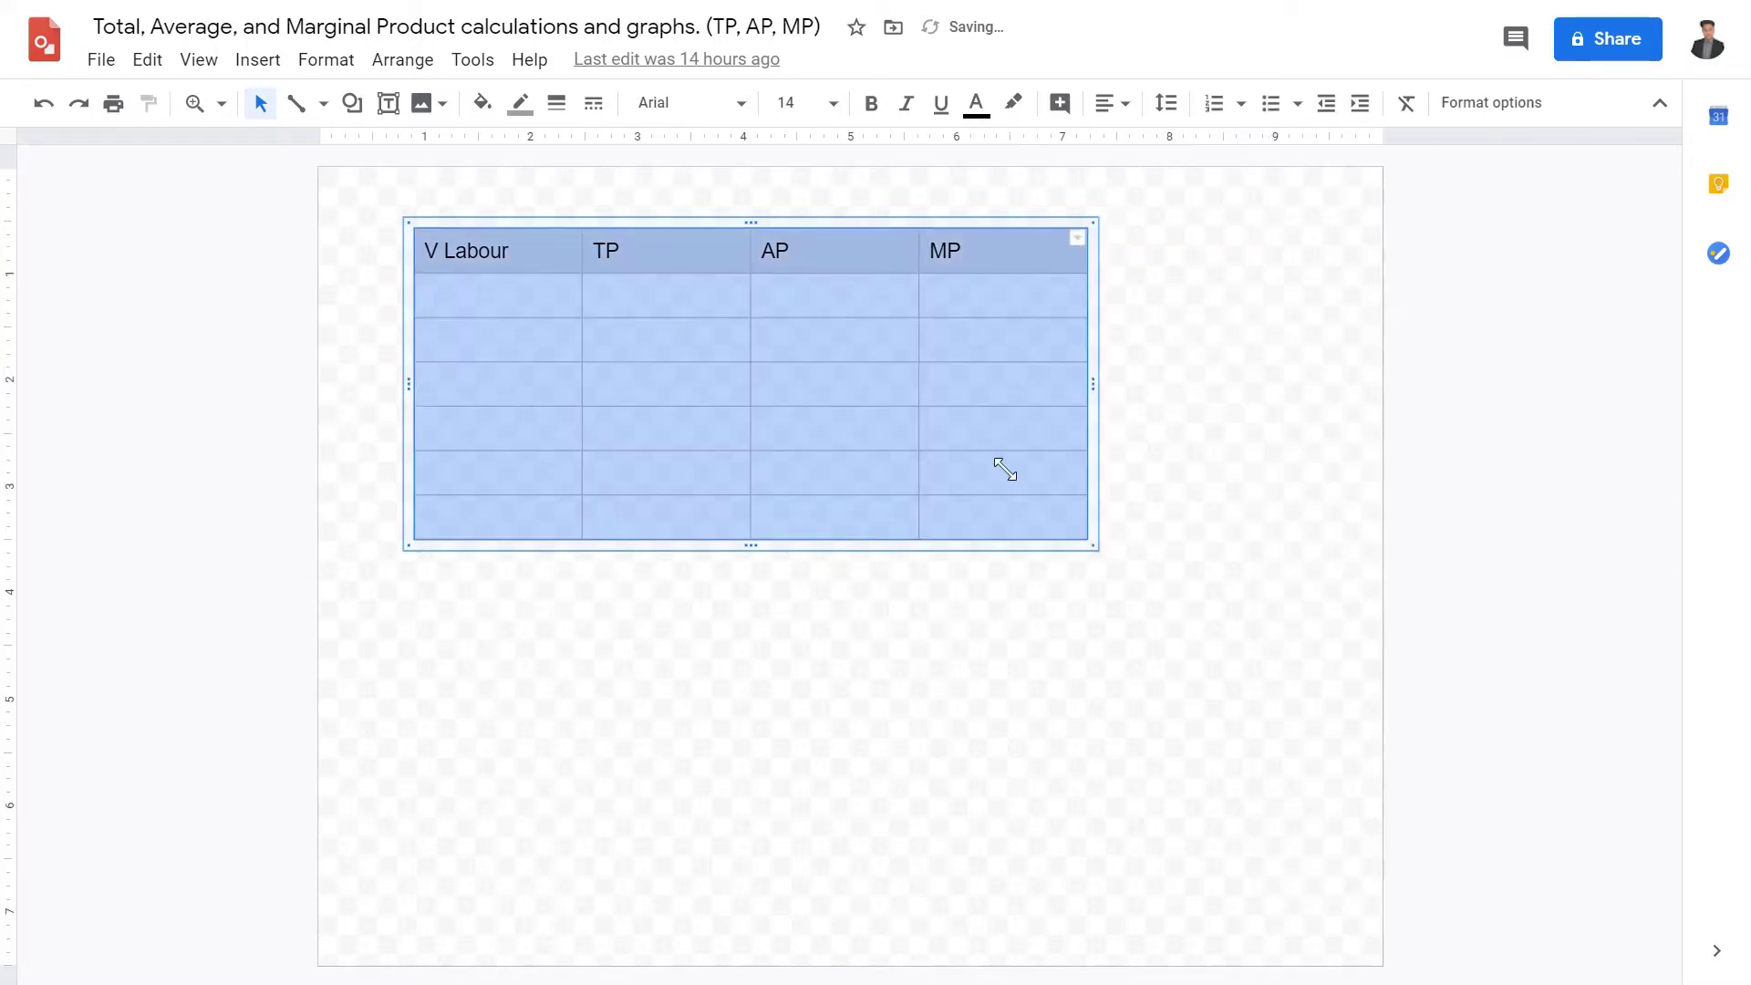
- Resize the table taller and wider so its columns have more room
drag(1107, 556, 790, 864)
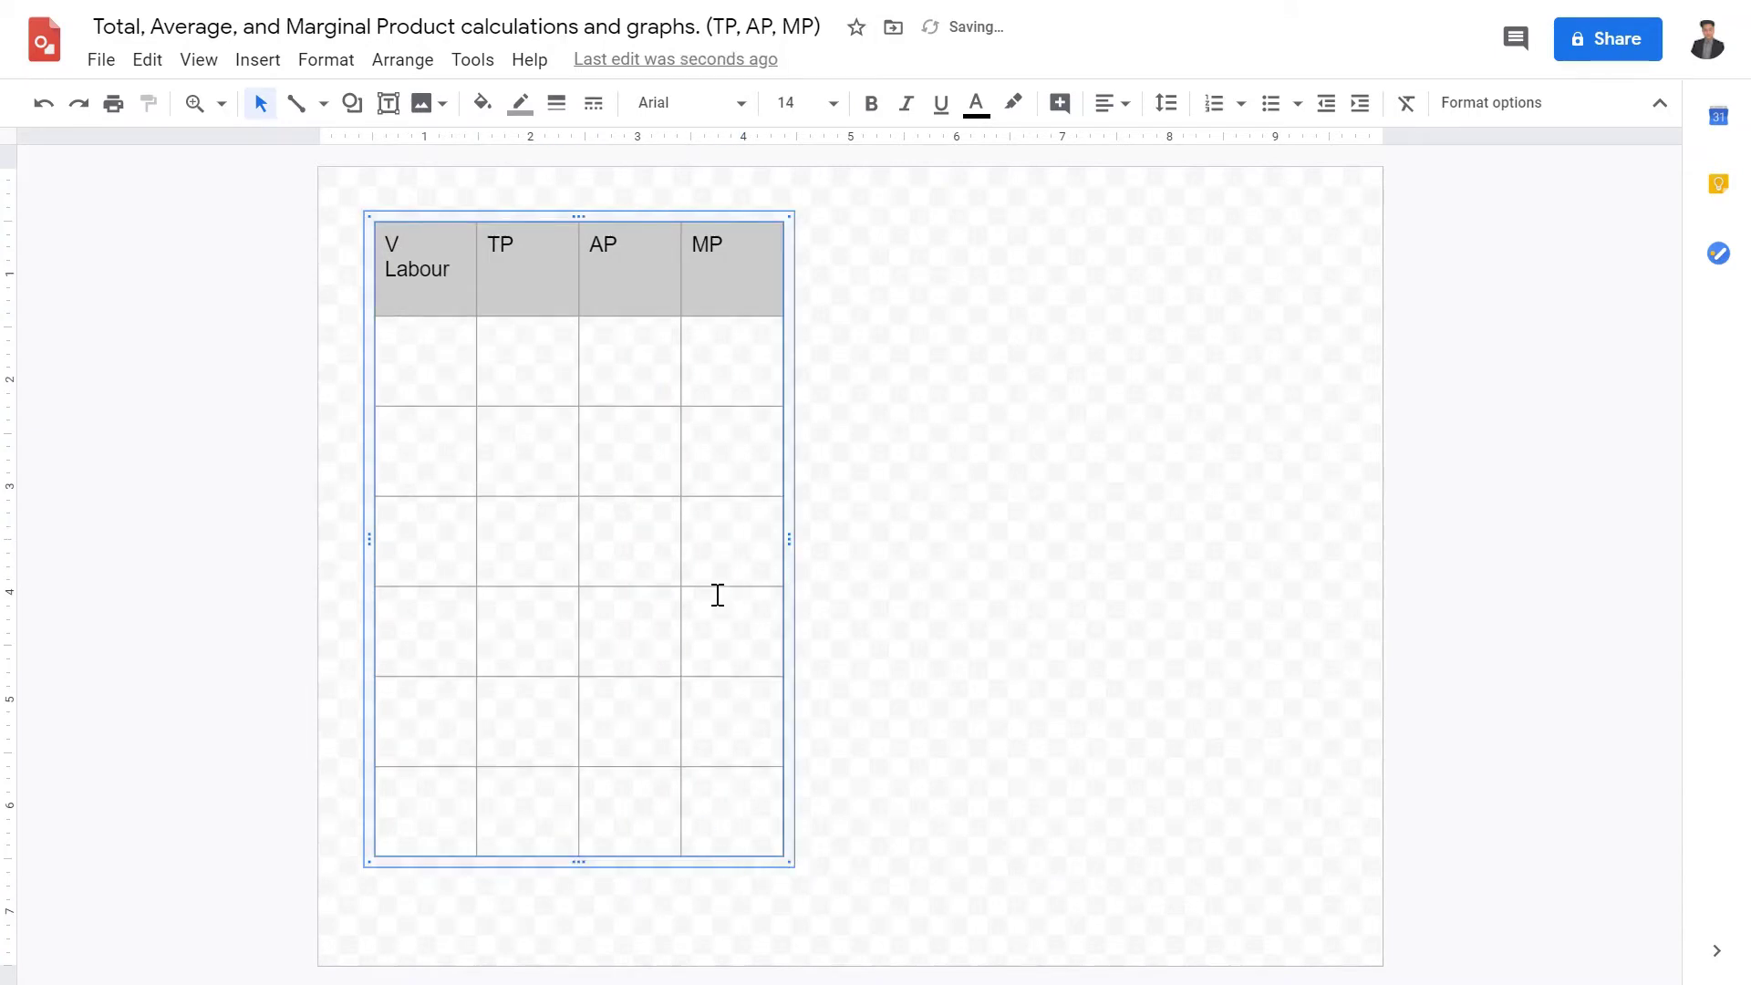
drag(792, 864, 883, 860)
click(426, 394)
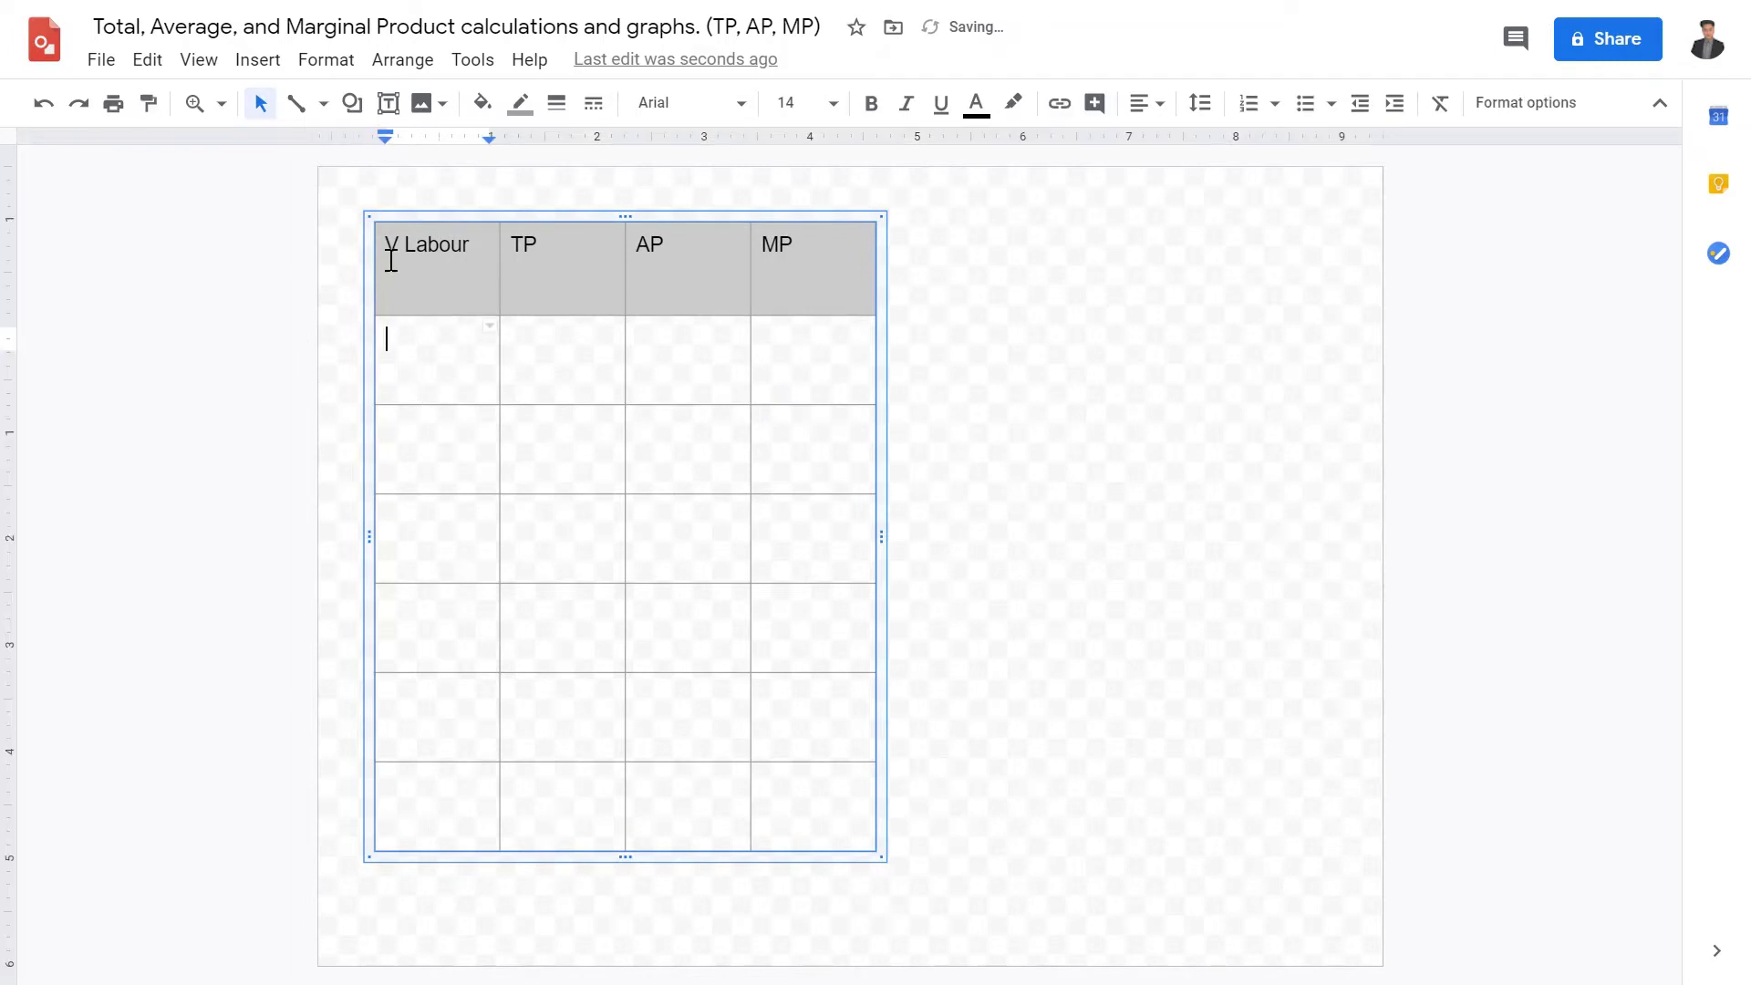
- Change the first header from 'V Labour' to 'Variable Factor Labour'
click(415, 264)
text(ariable factor)
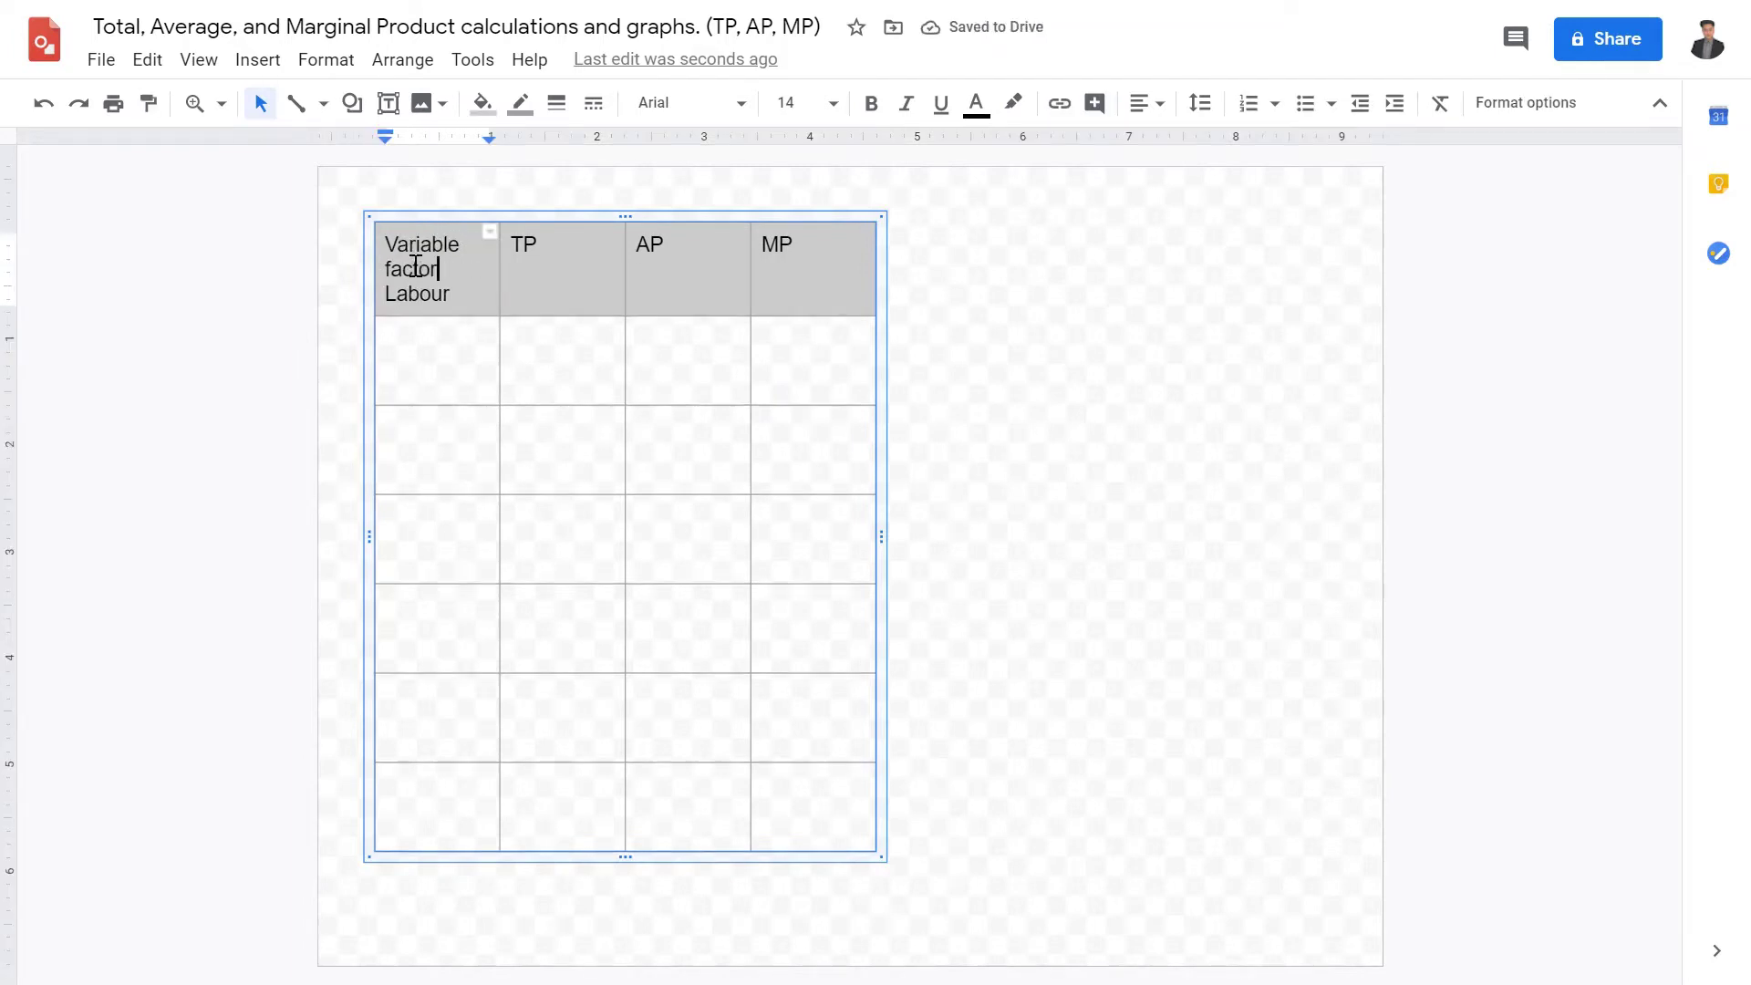
key(Home)
key(Delete)
text(F)
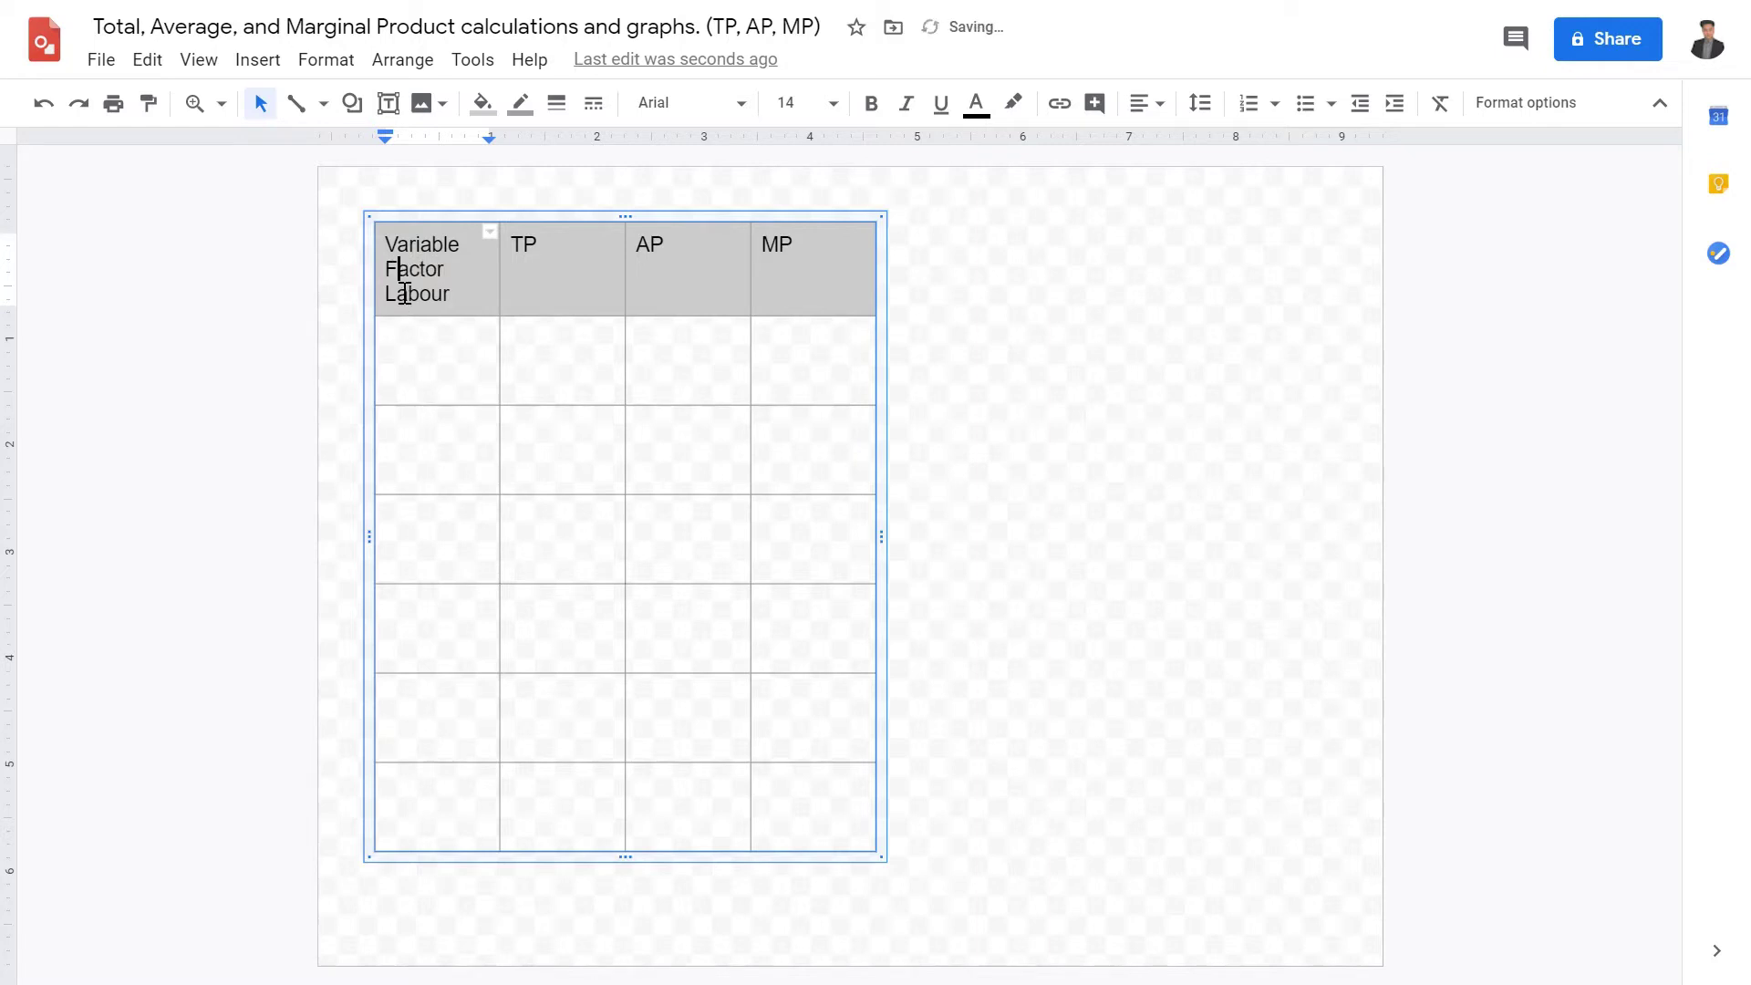
click(410, 363)
- Enter labour values 0 through 5 down the first column
text(0)
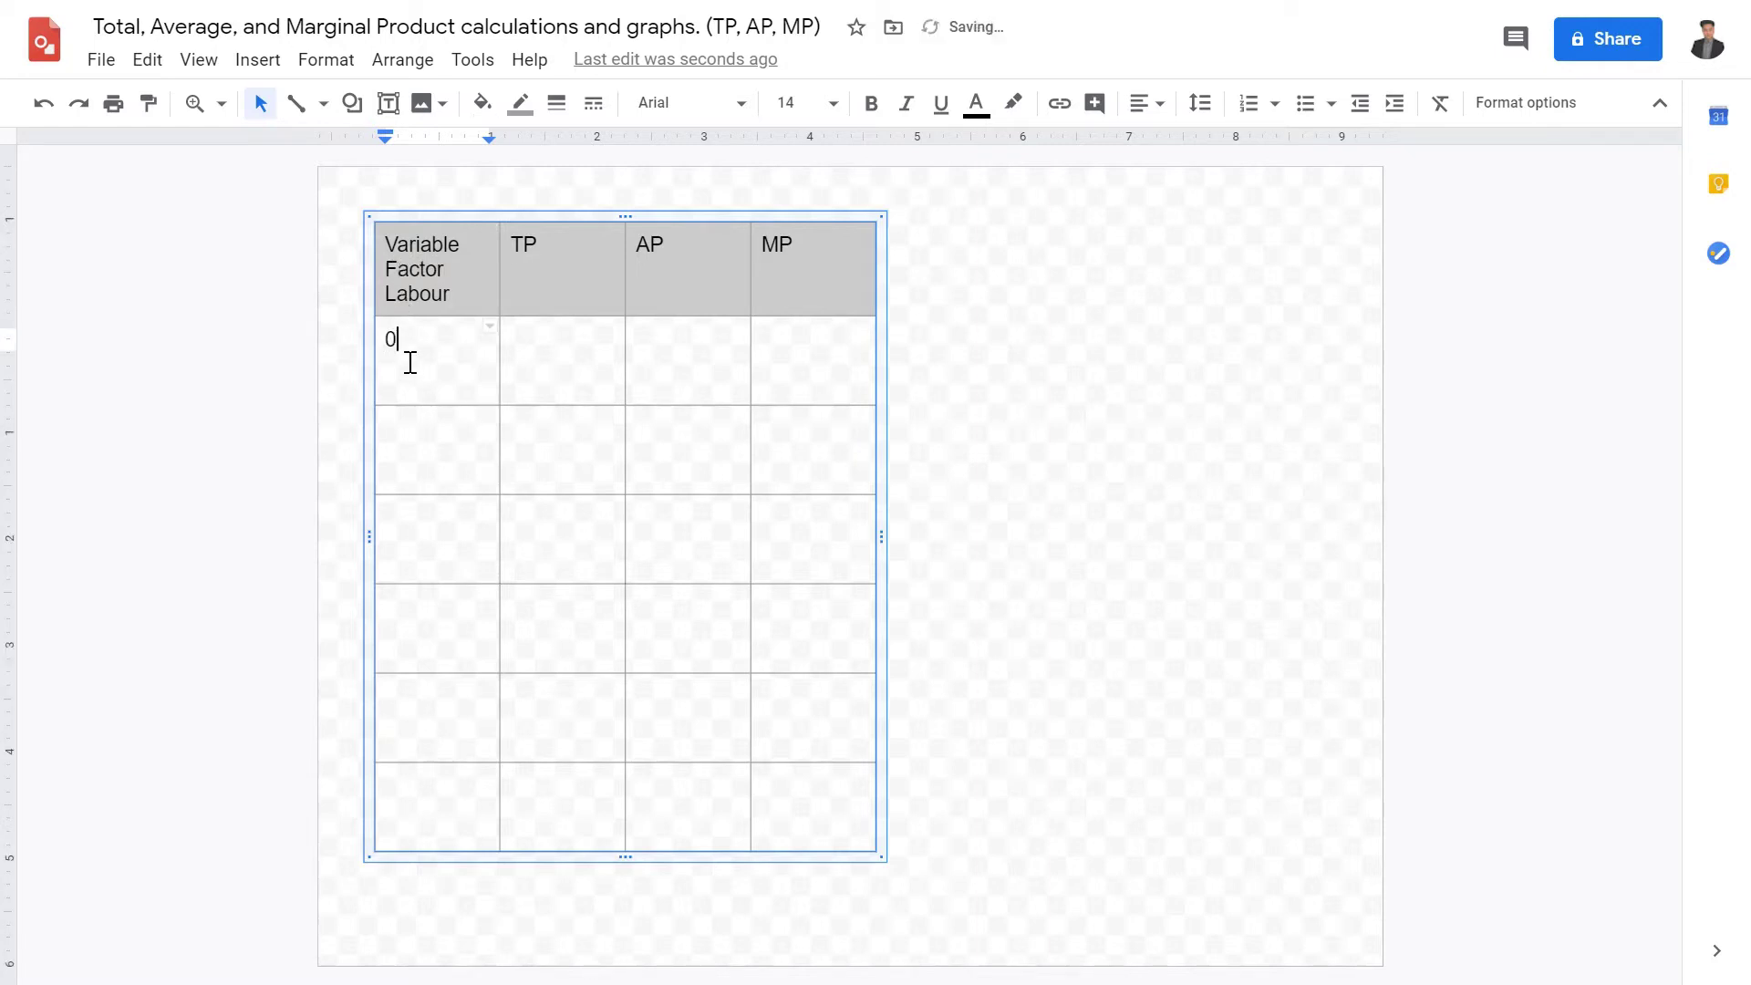
key(Down)
text(1)
key(Down)
text(2)
key(Down)
text(3)
key(Down)
key(4)
key(Down)
text(5)
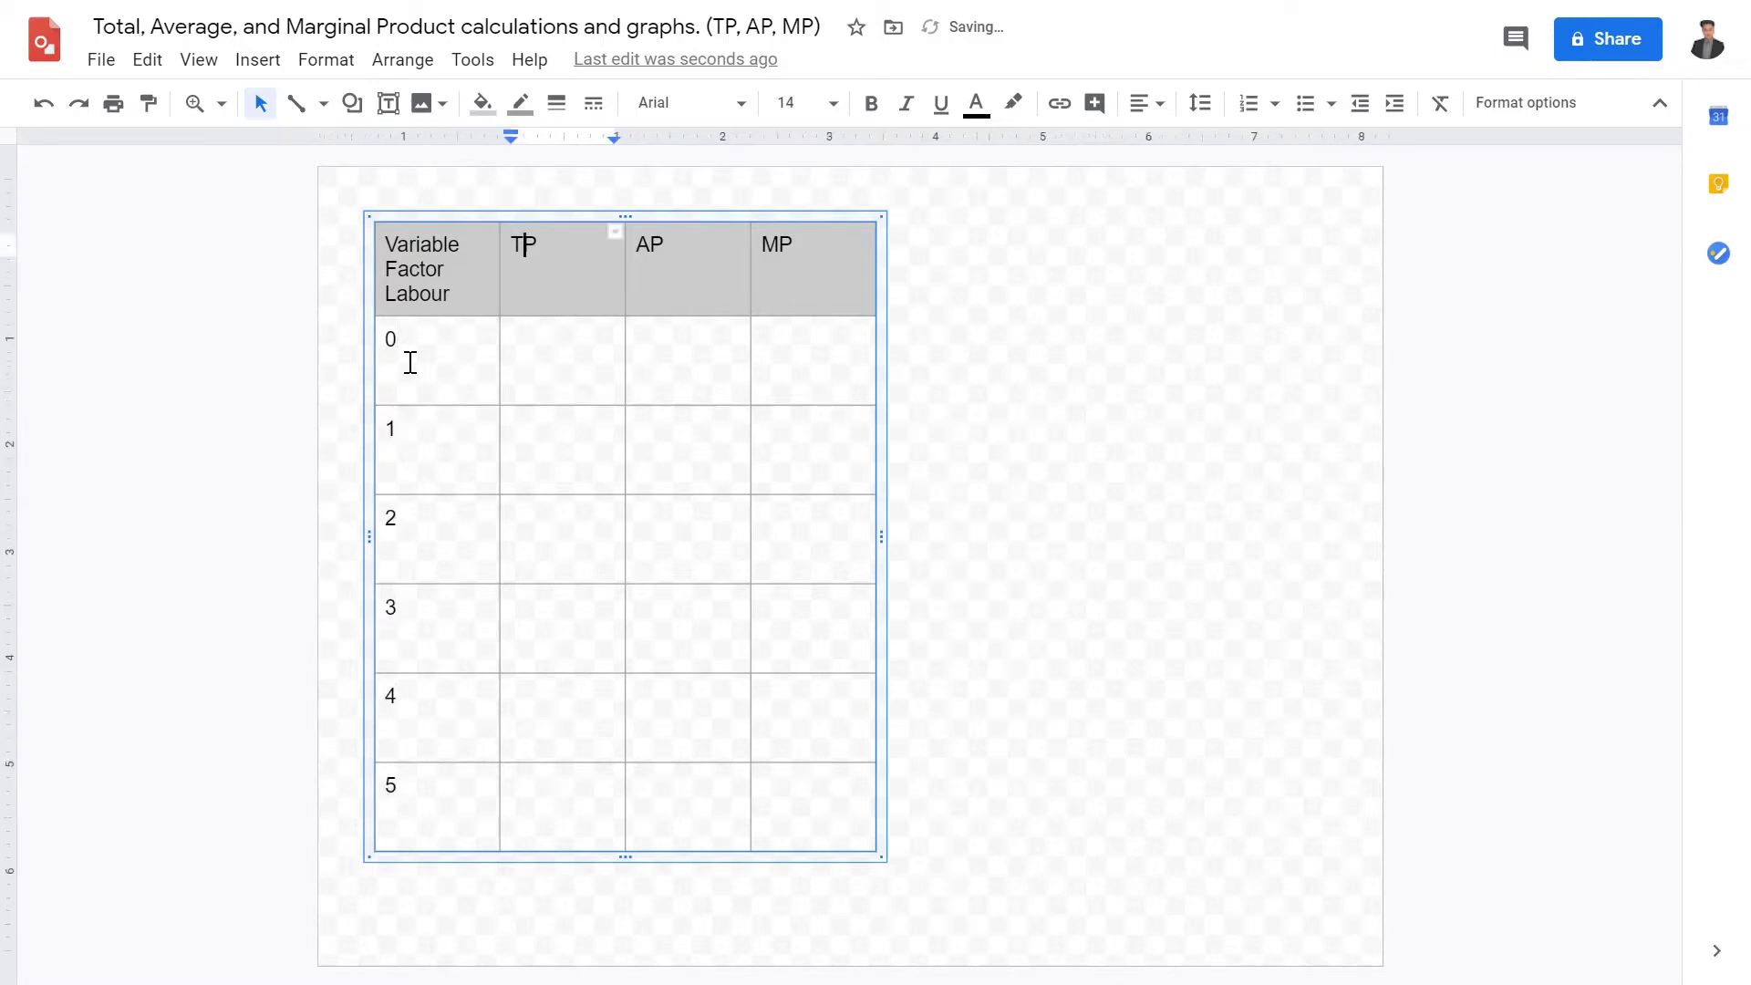
- Enter TP values 0, 10, 25, 45, 70 and 90 down the TP column
click(582, 339)
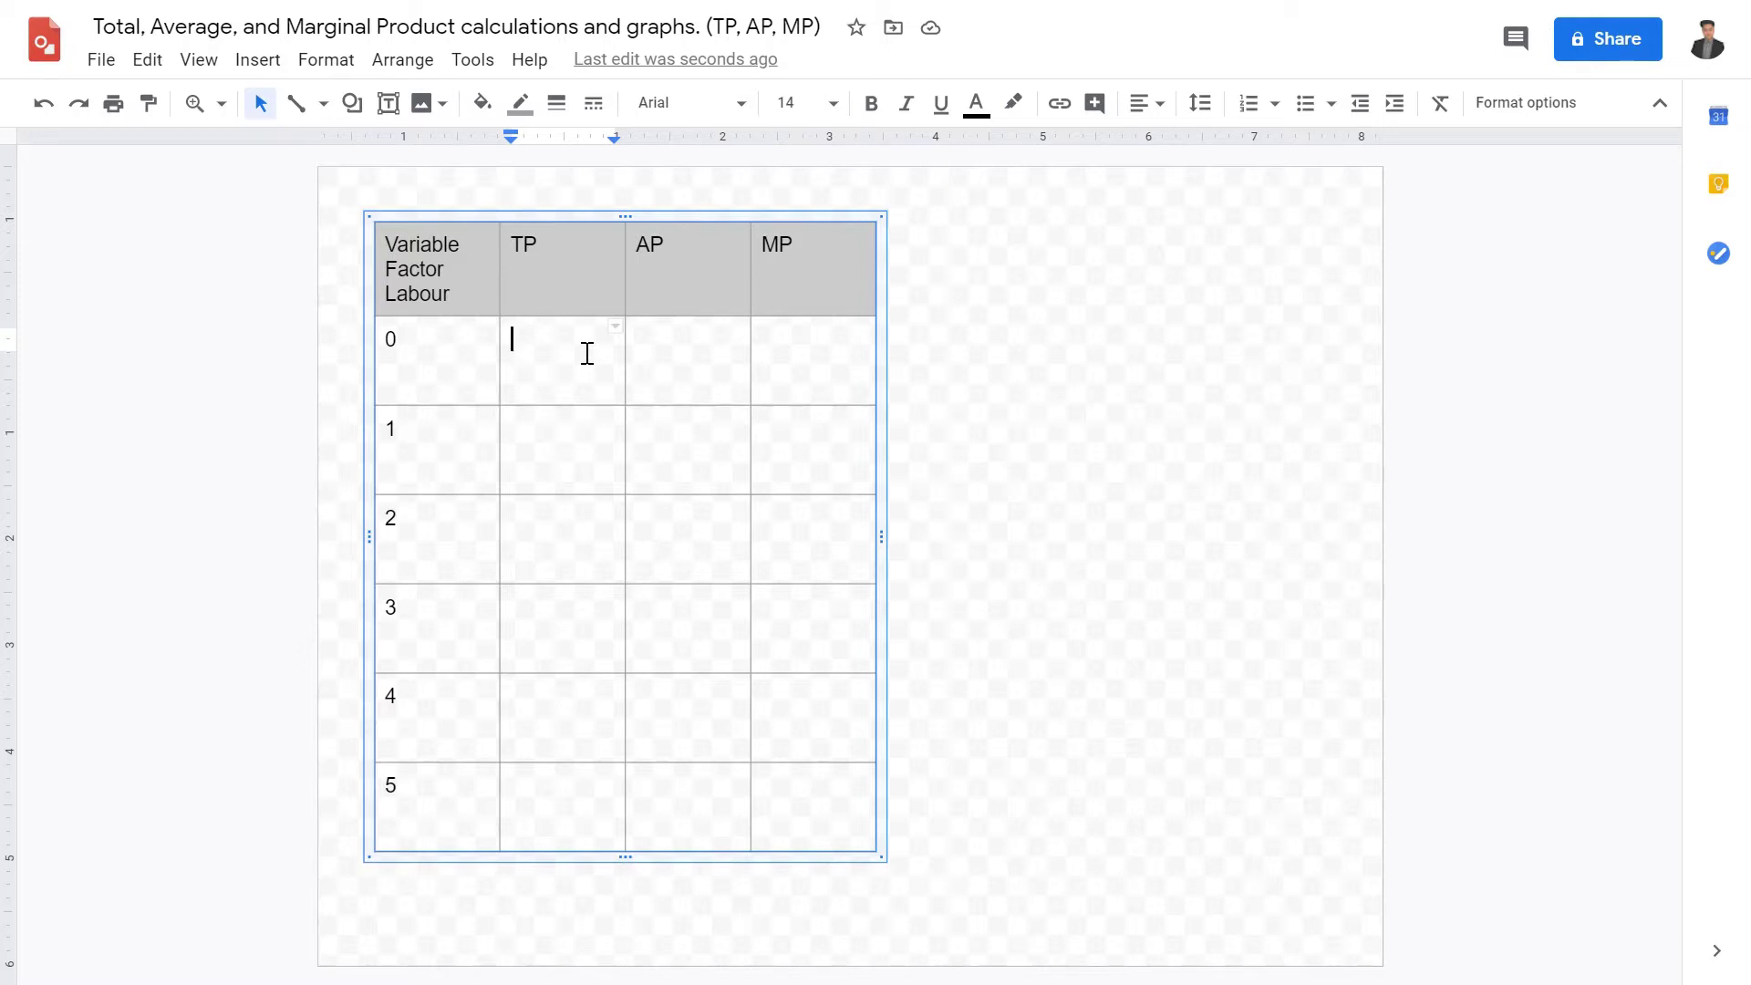
text(0)
key(Down)
text(10)
key(Down)
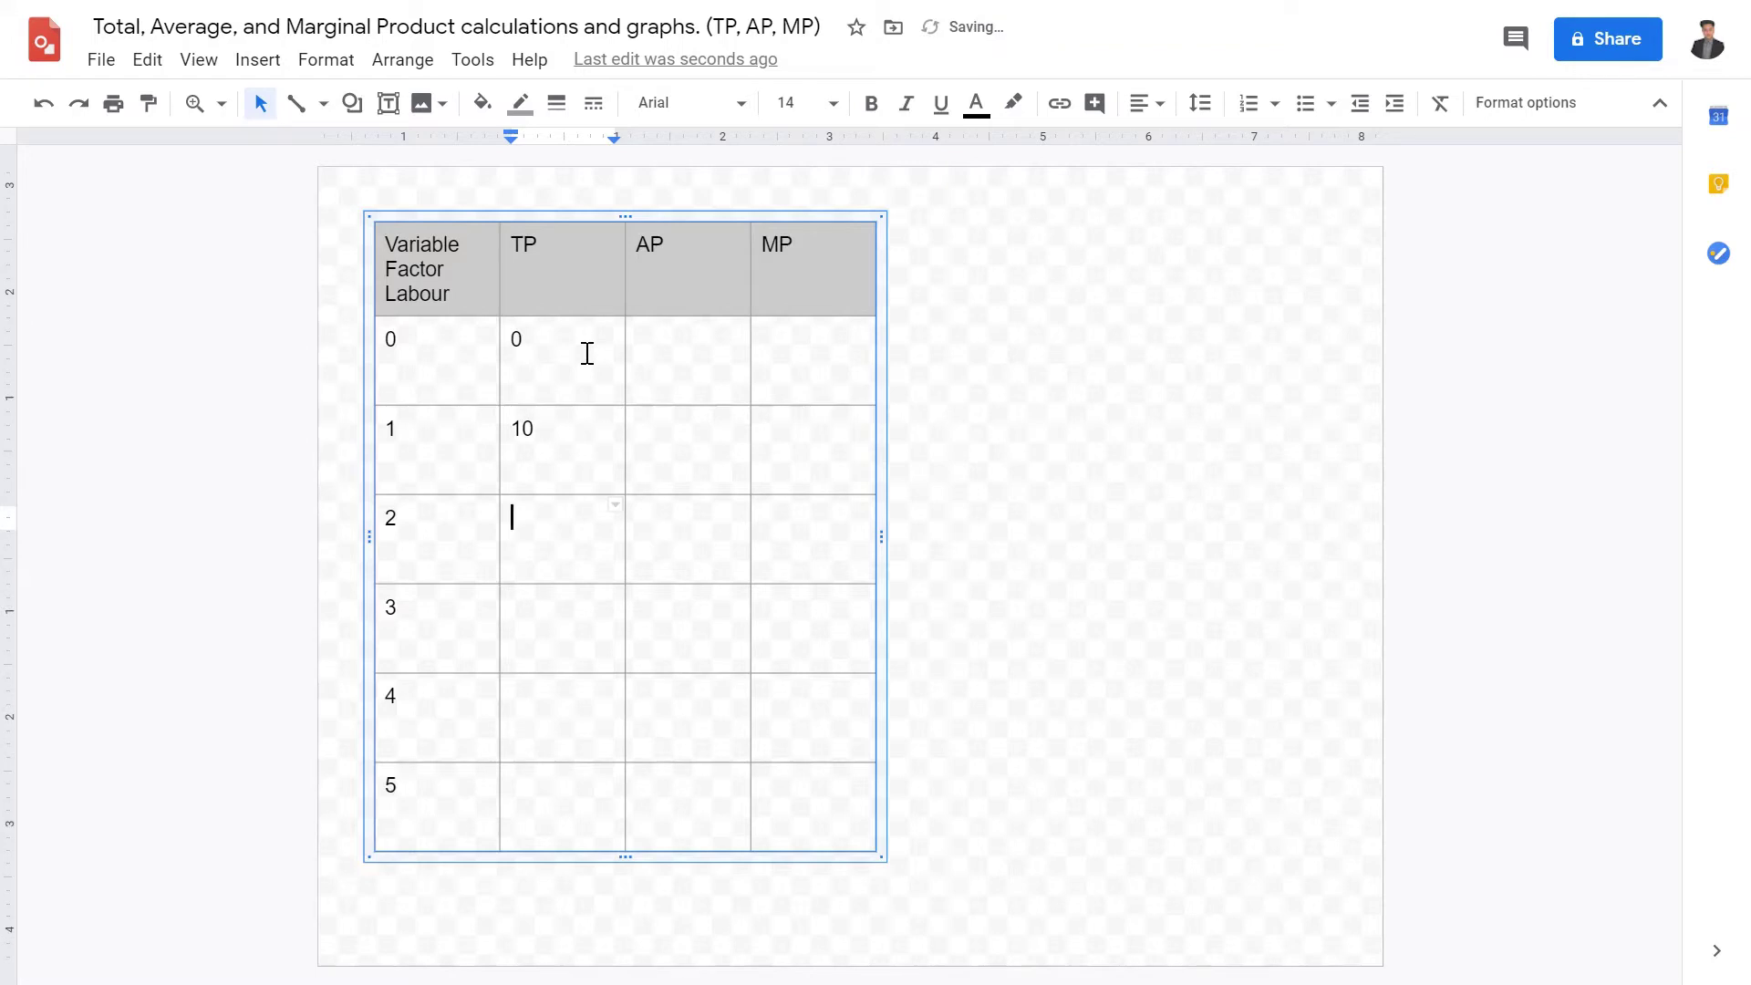
text(25)
key(Down)
text(45)
key(Down)
text(70)
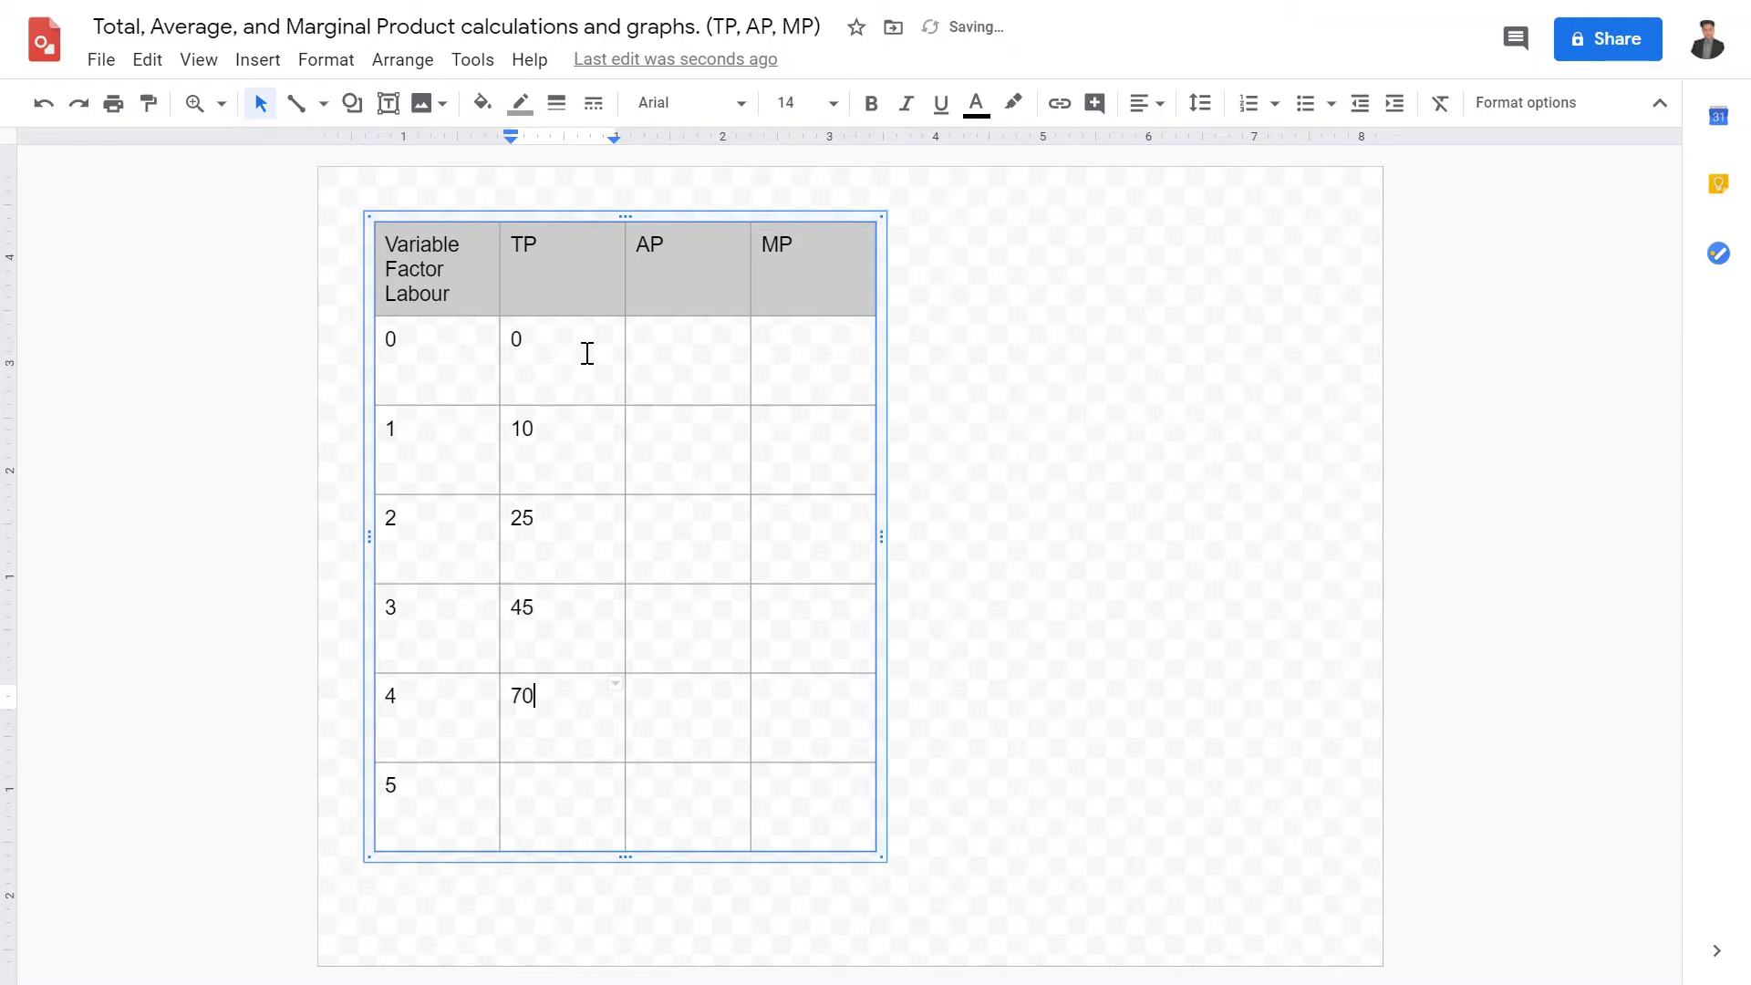
key(Down)
text(90)
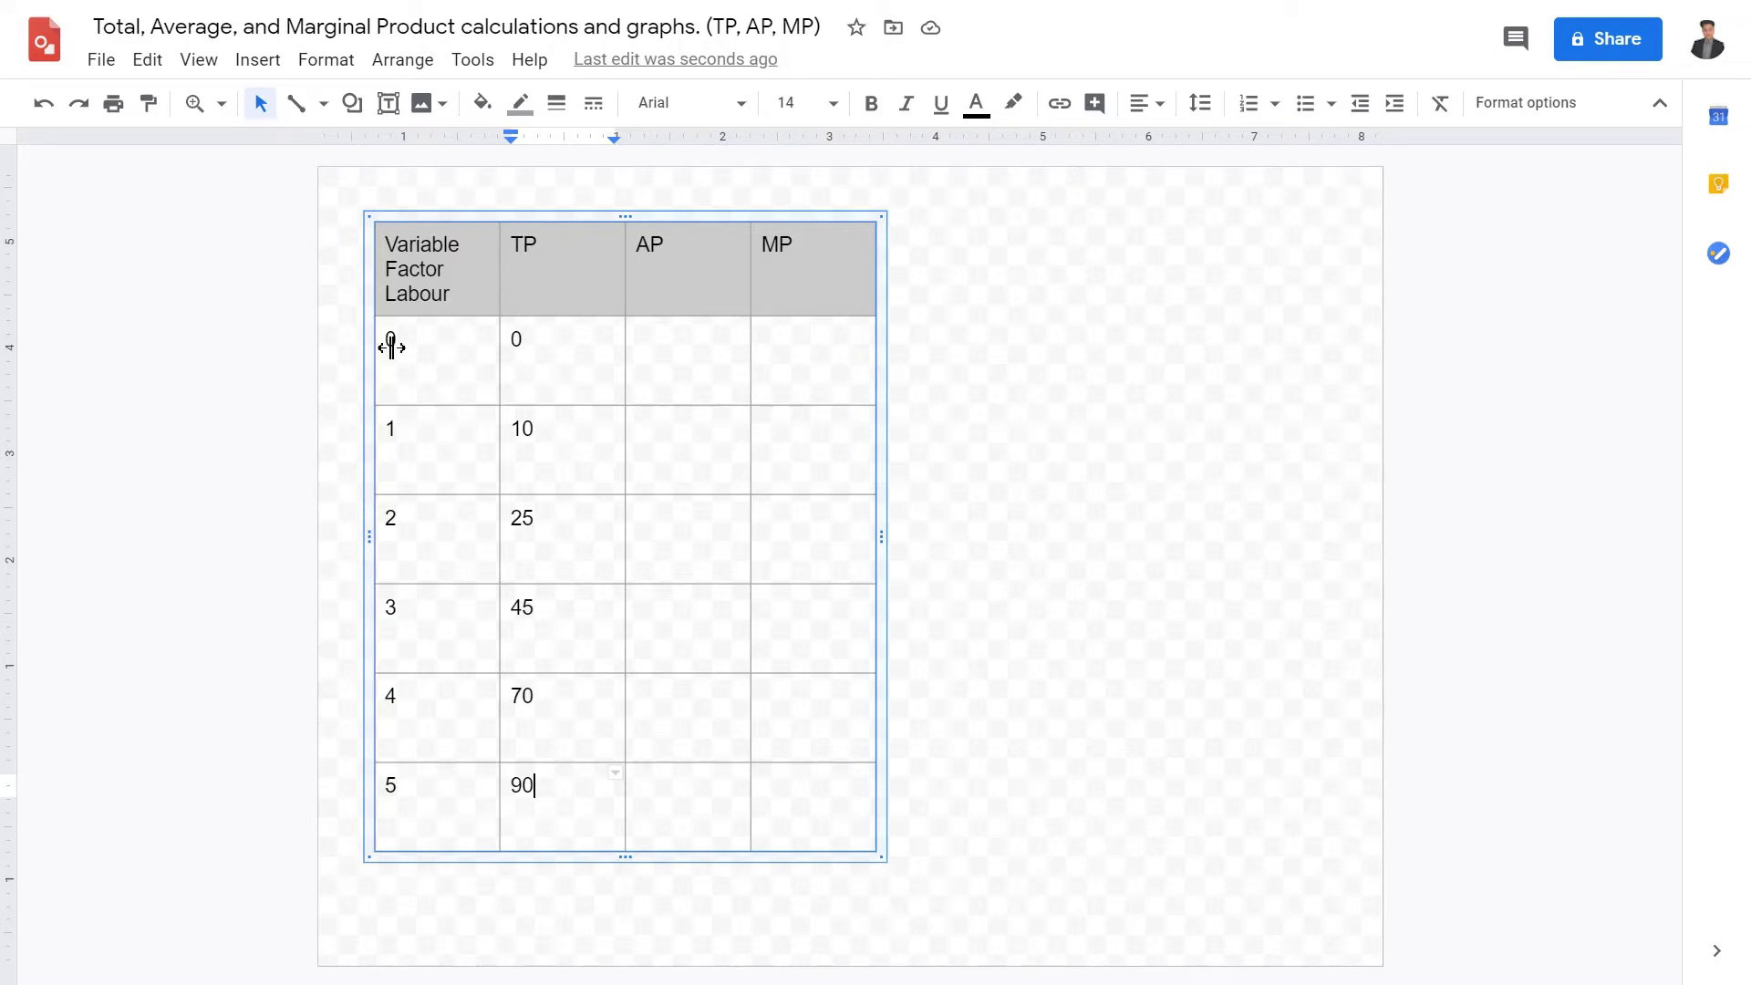
click(699, 368)
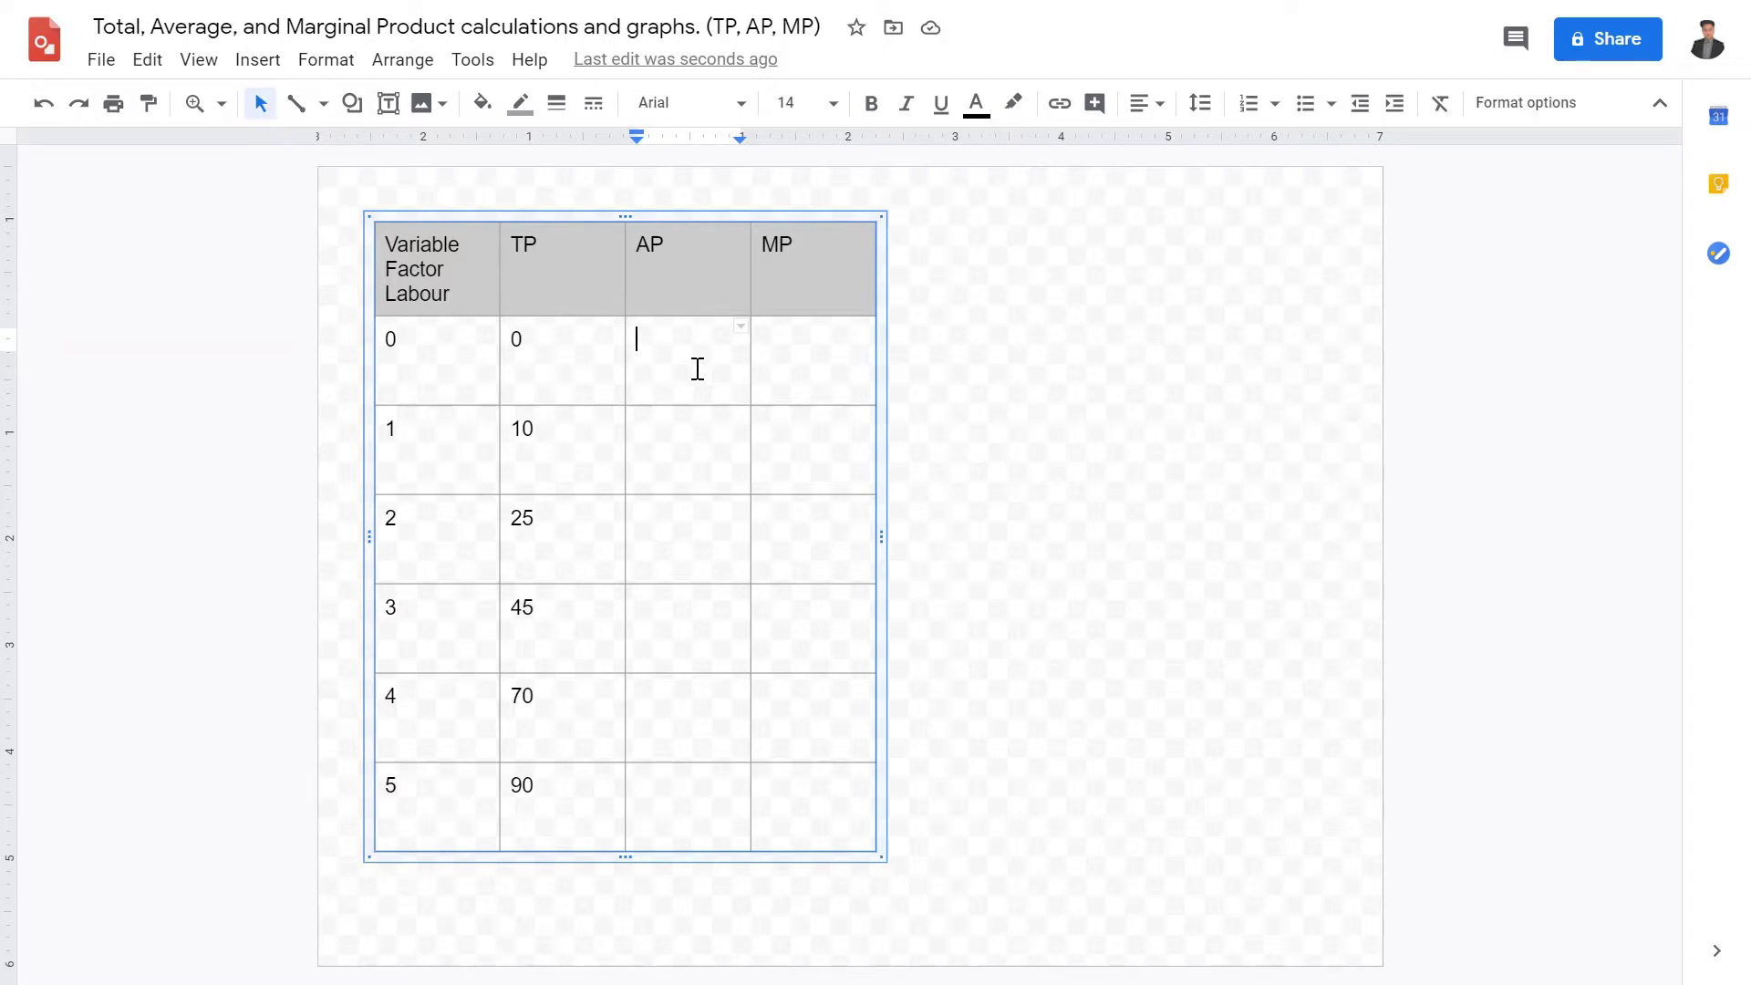
- Add '=TP/V' on a second line of the AP header cell
click(717, 280)
key(Return)
text(=TP/)
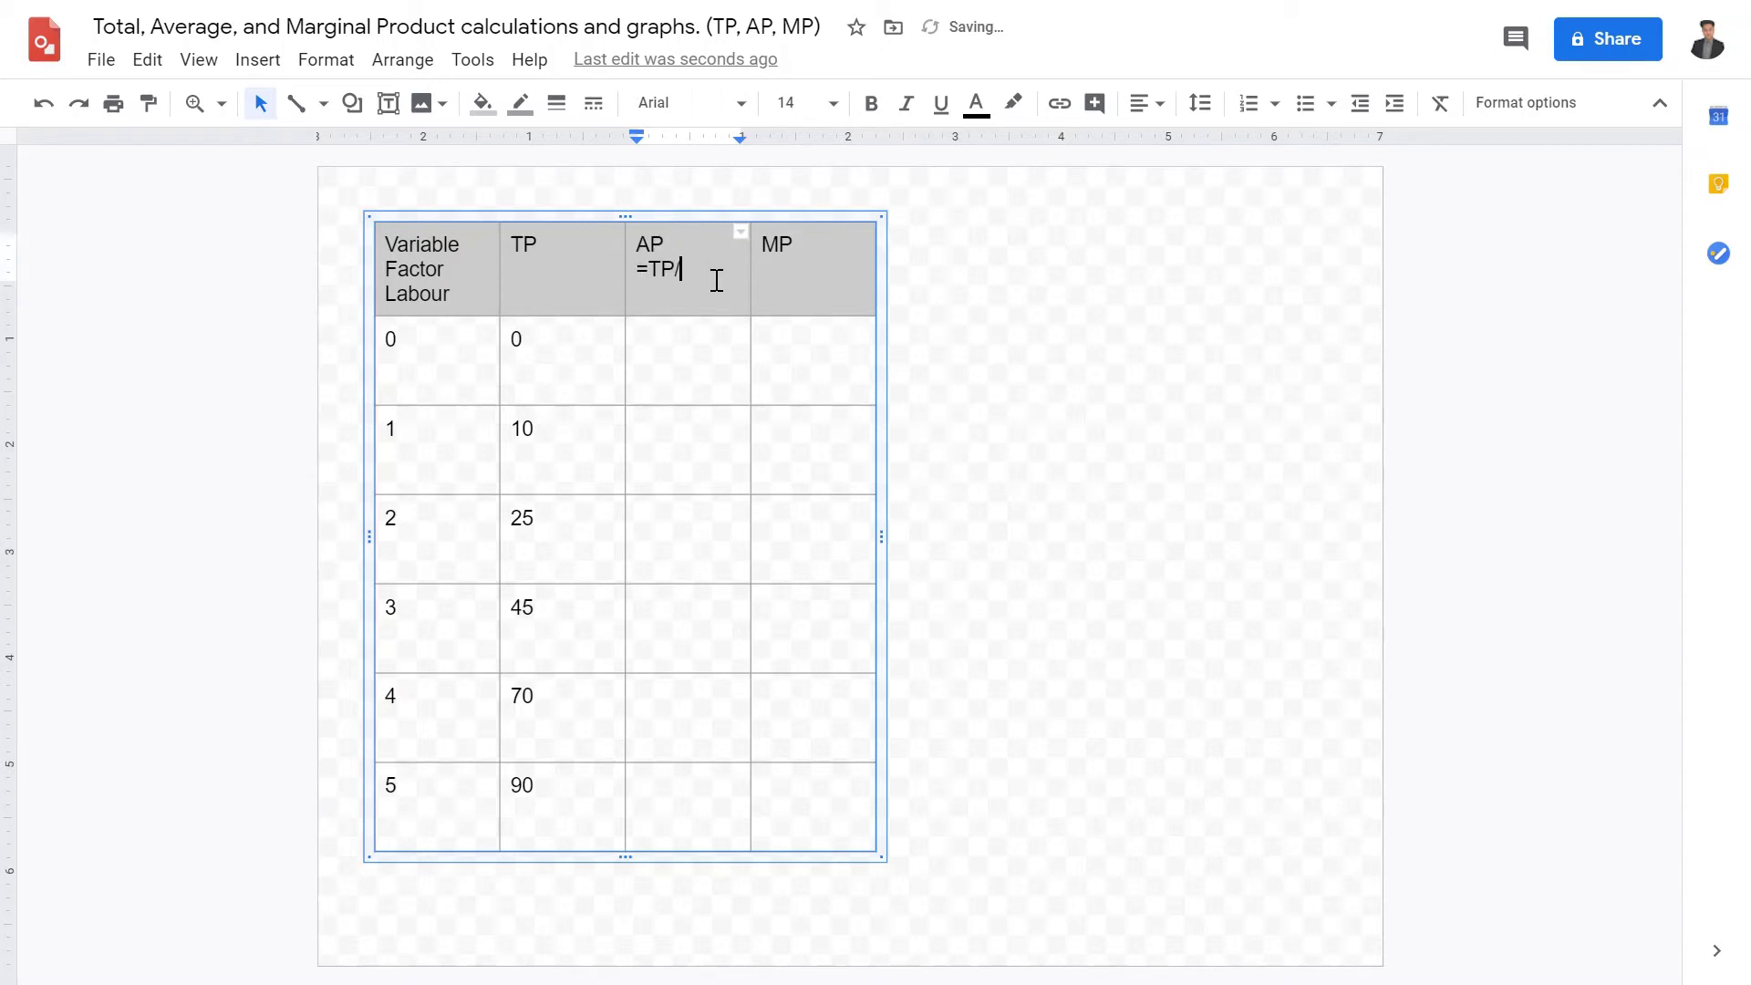
text(V)
key(Down)
key(Down)
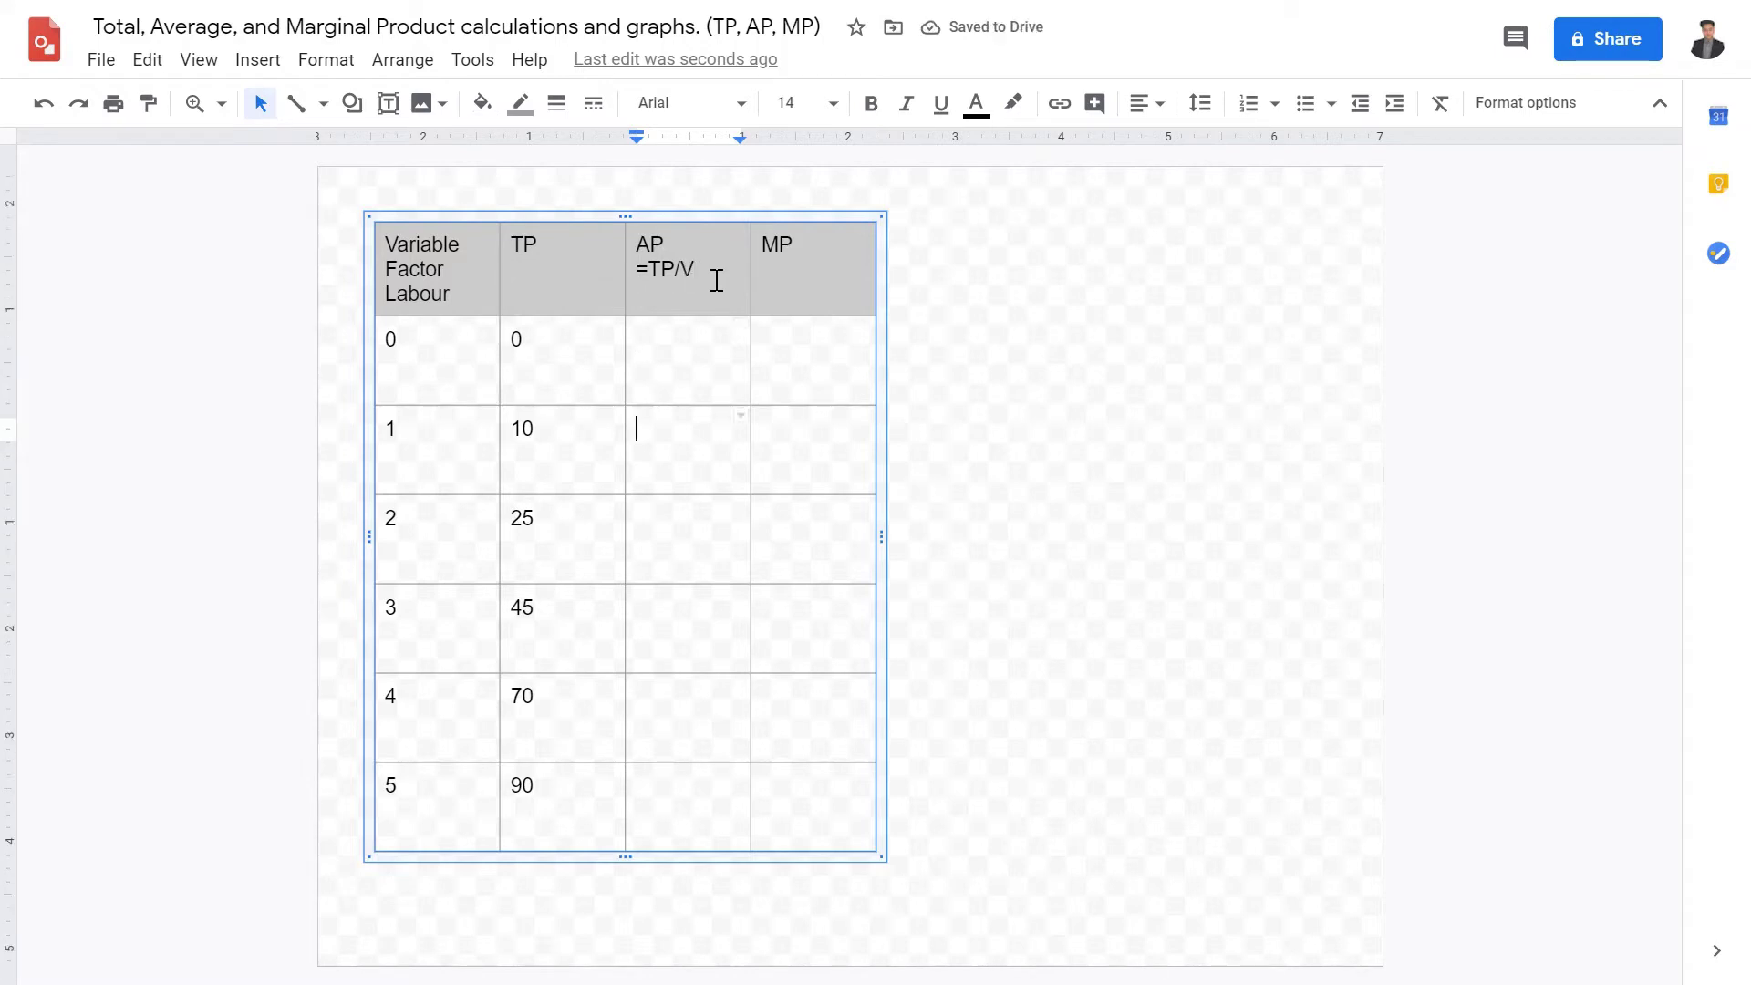
key(Up)
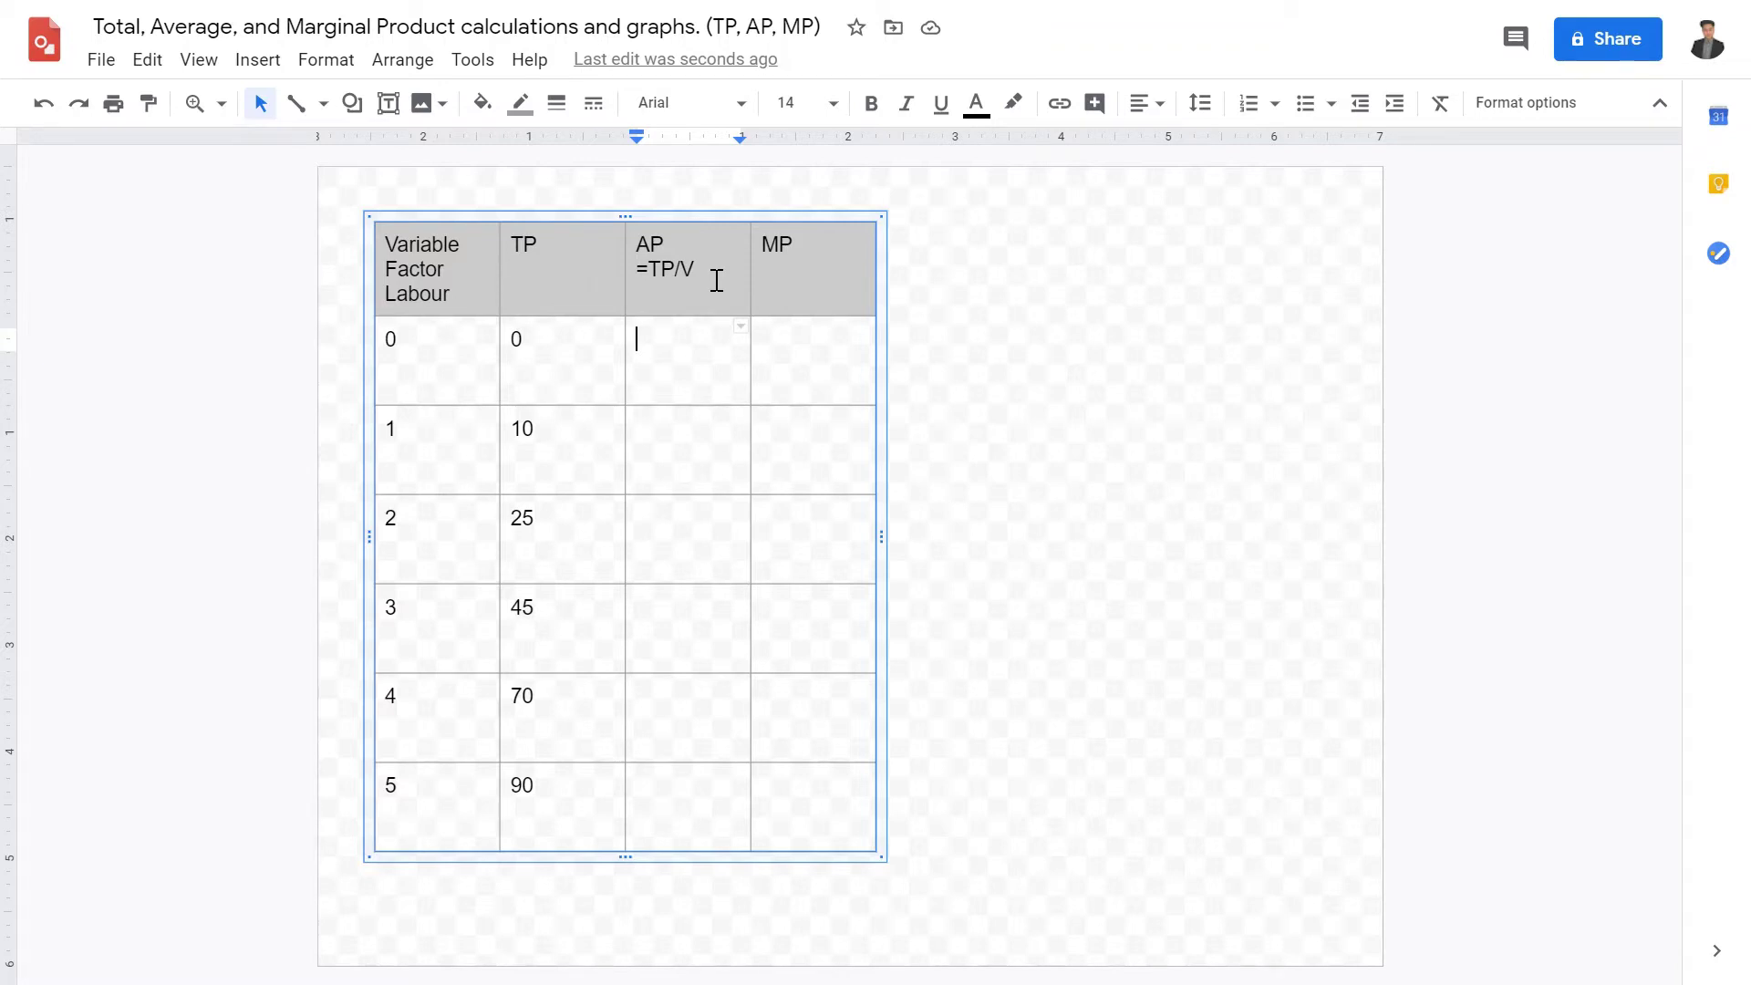
- Enter AP values 10, 12.5, 15.0, 17.5 and 18 for labour rows 1–5
key(Down)
text(10)
key(Down)
text(12.5)
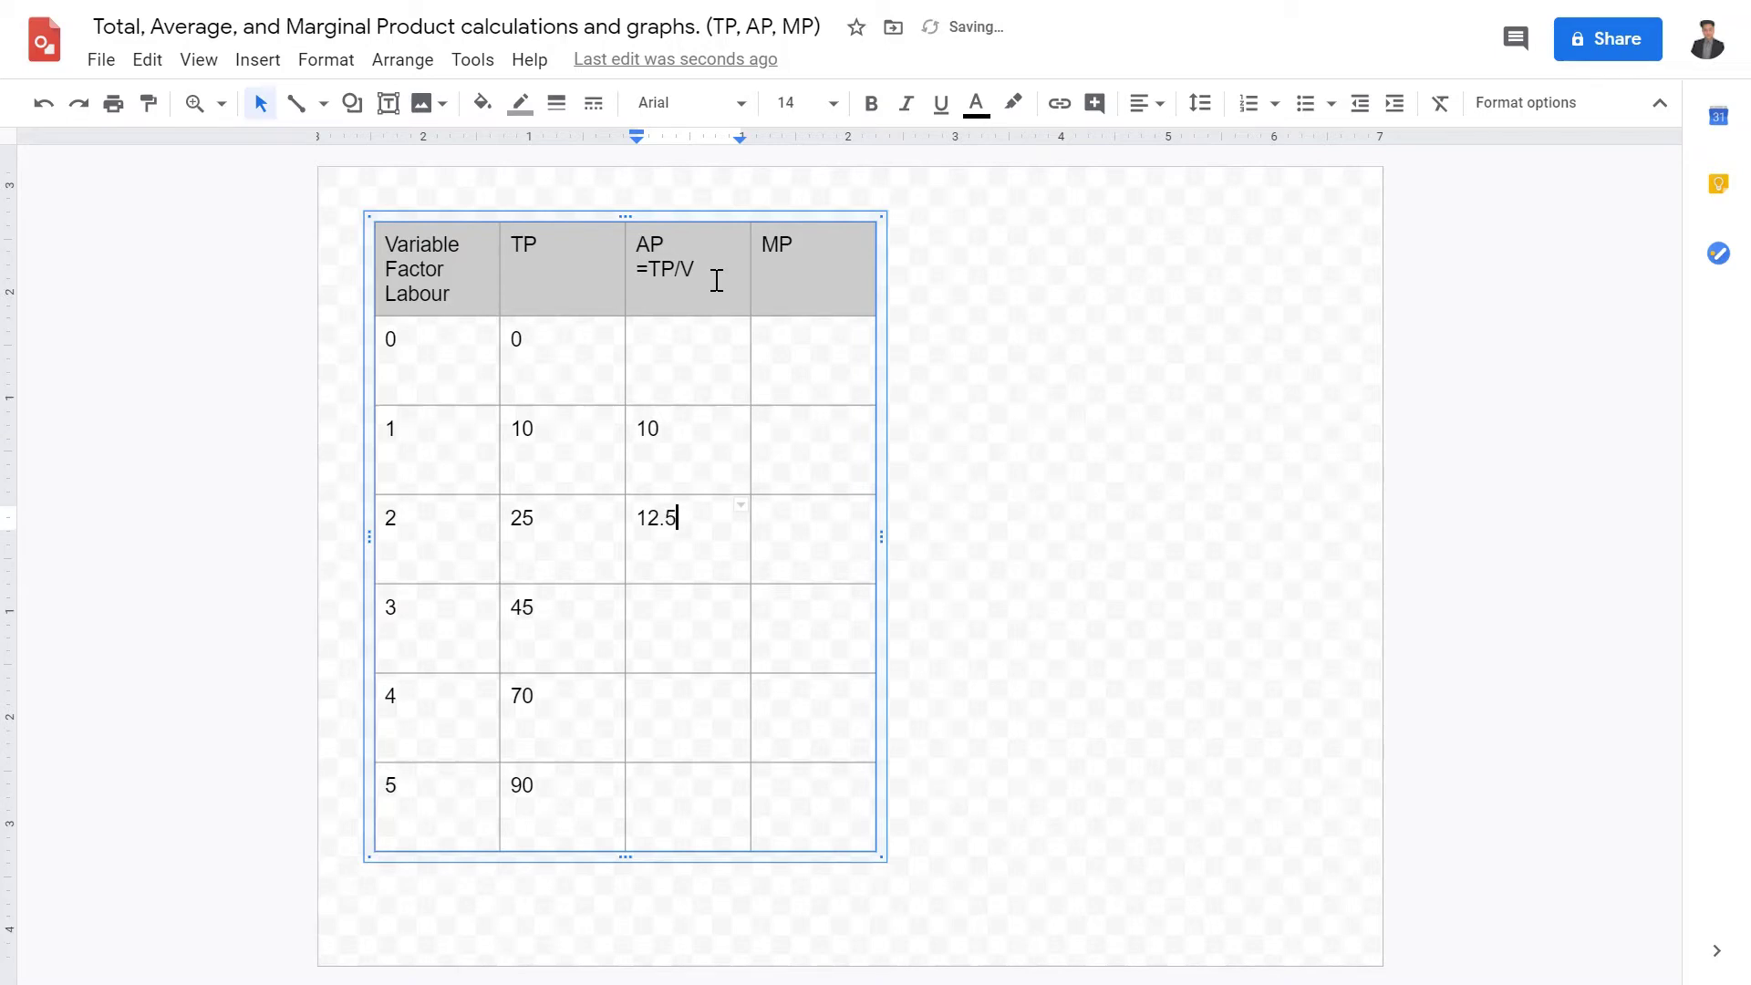
key(Down)
text(15.0)
key(Down)
text(17.5)
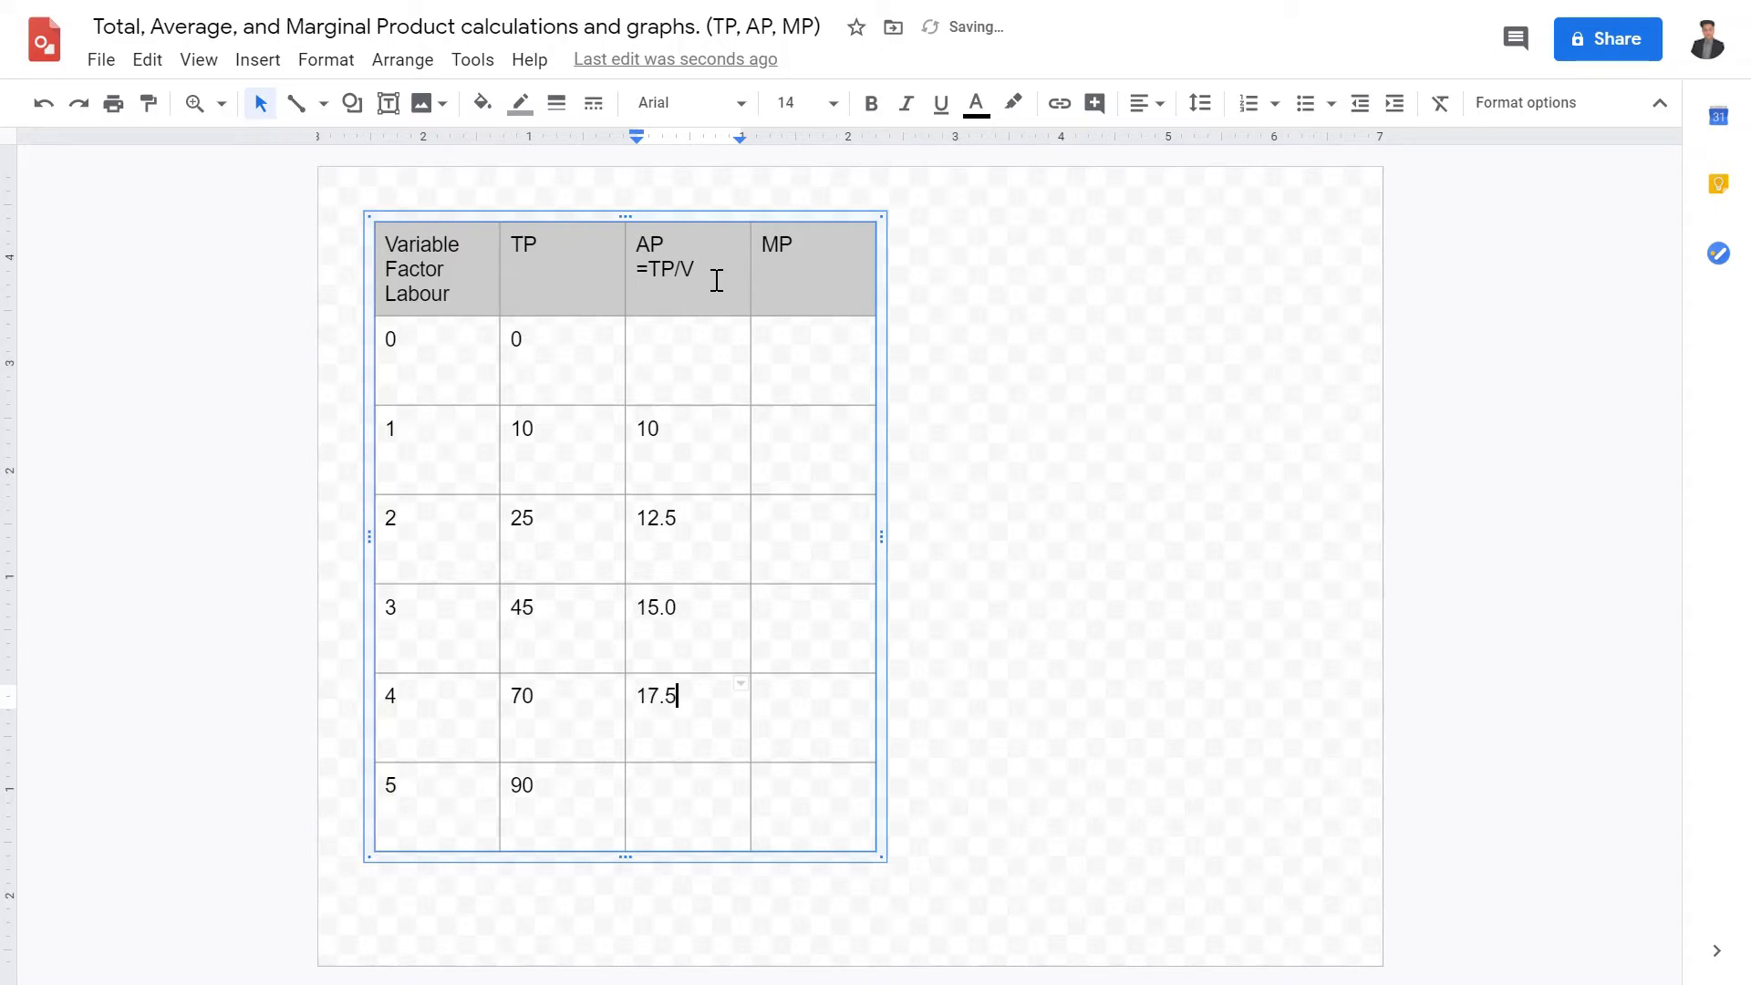
key(Down)
text(18)
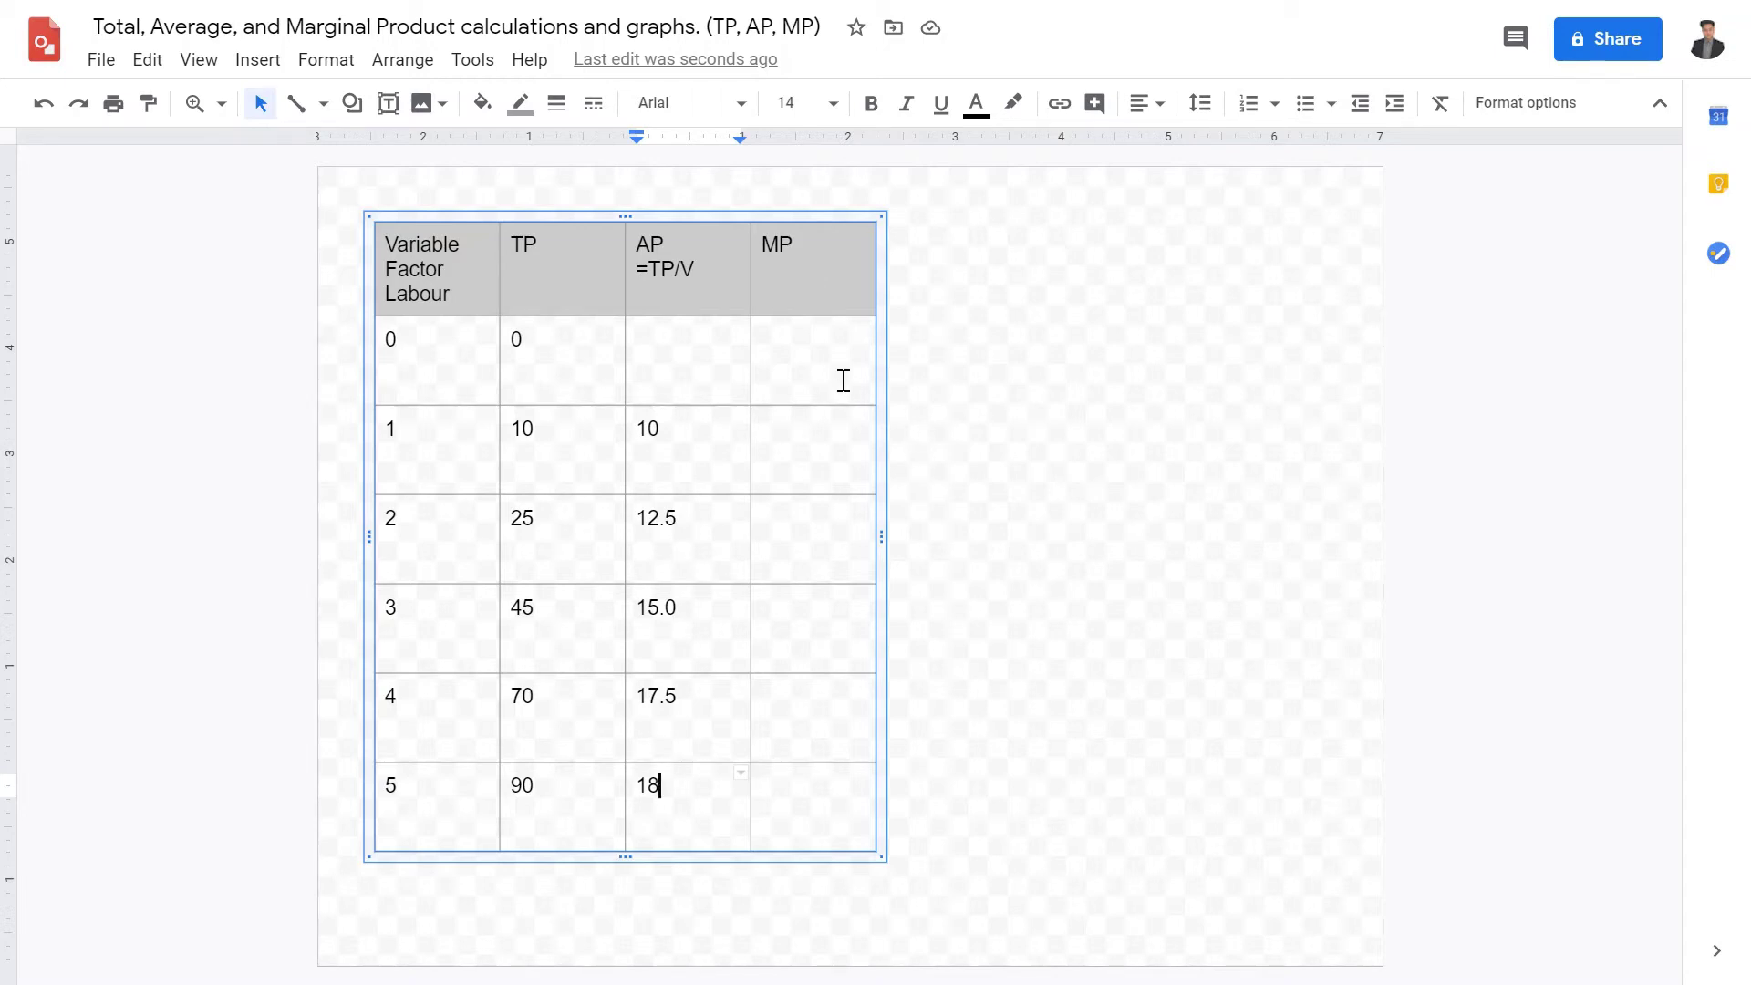
- Add '= Change in TP/ change in V' under the MP heading and widen the table
click(857, 273)
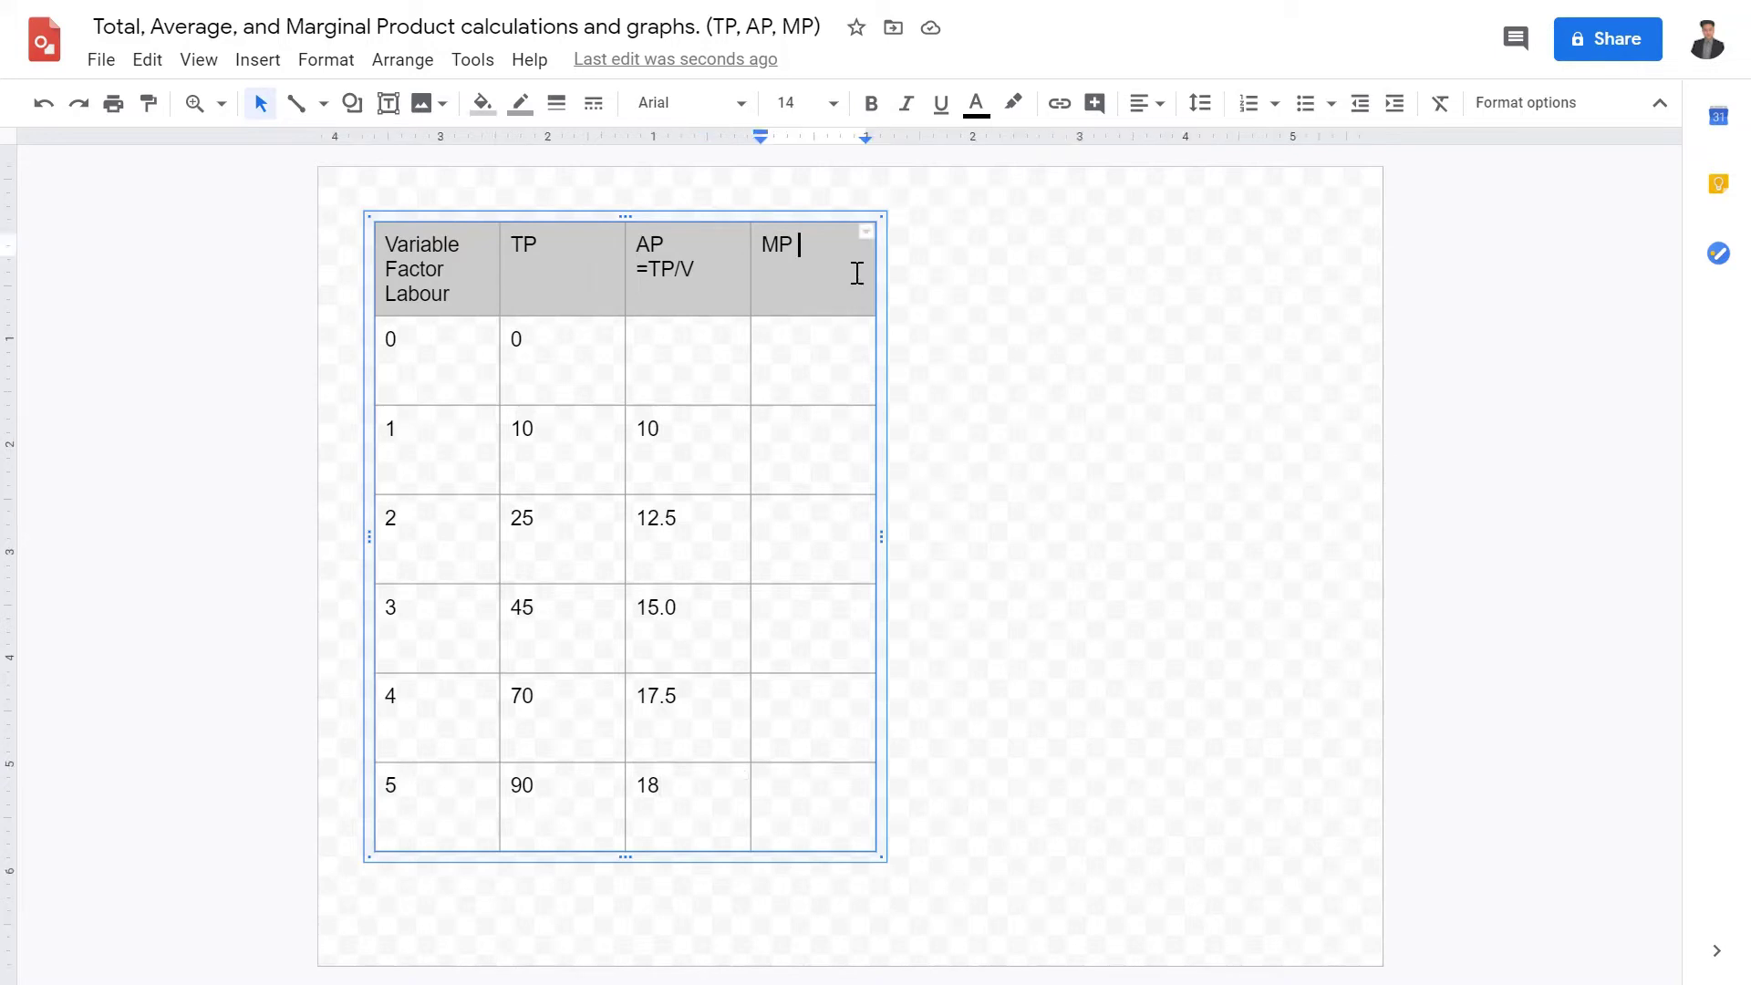
key(Return)
text(=)
key(BackSpace)
key(BackSpace)
text(=)
key(Return)
text(Change in TP/ change in V)
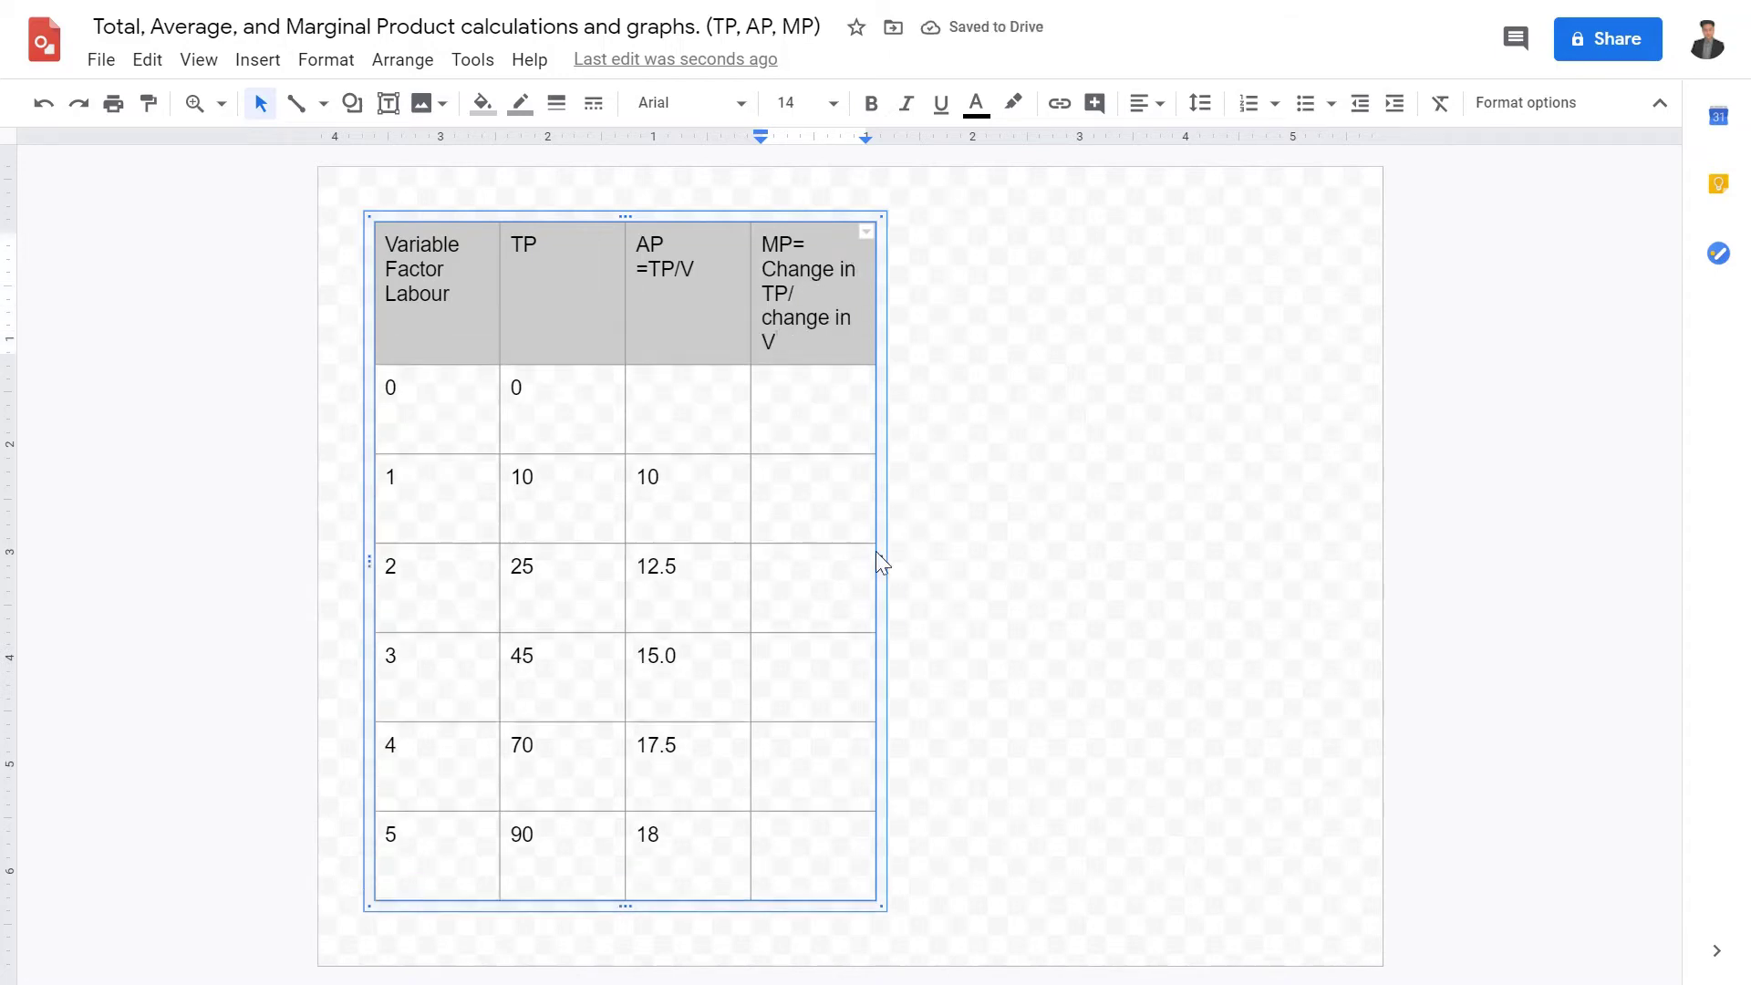
drag(895, 560, 1045, 570)
- Cut the MP heading back to just 'MP' and narrow the table
drag(1018, 322, 889, 241)
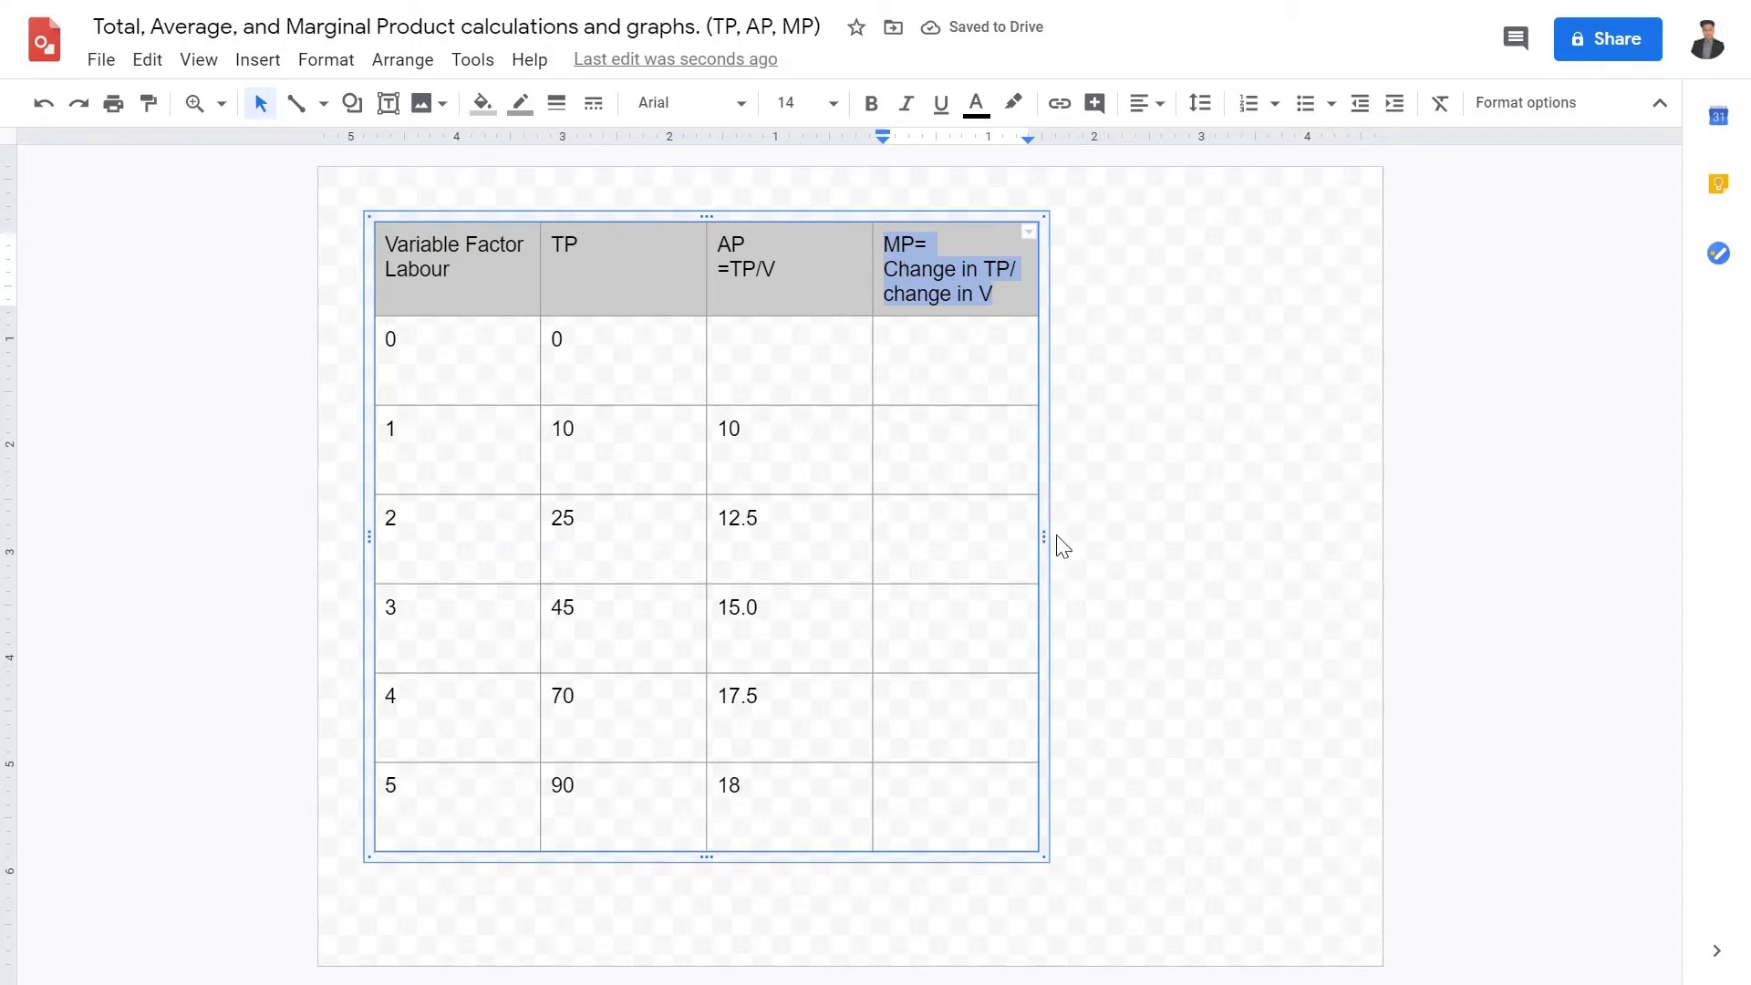
key(BackSpace)
text(MP)
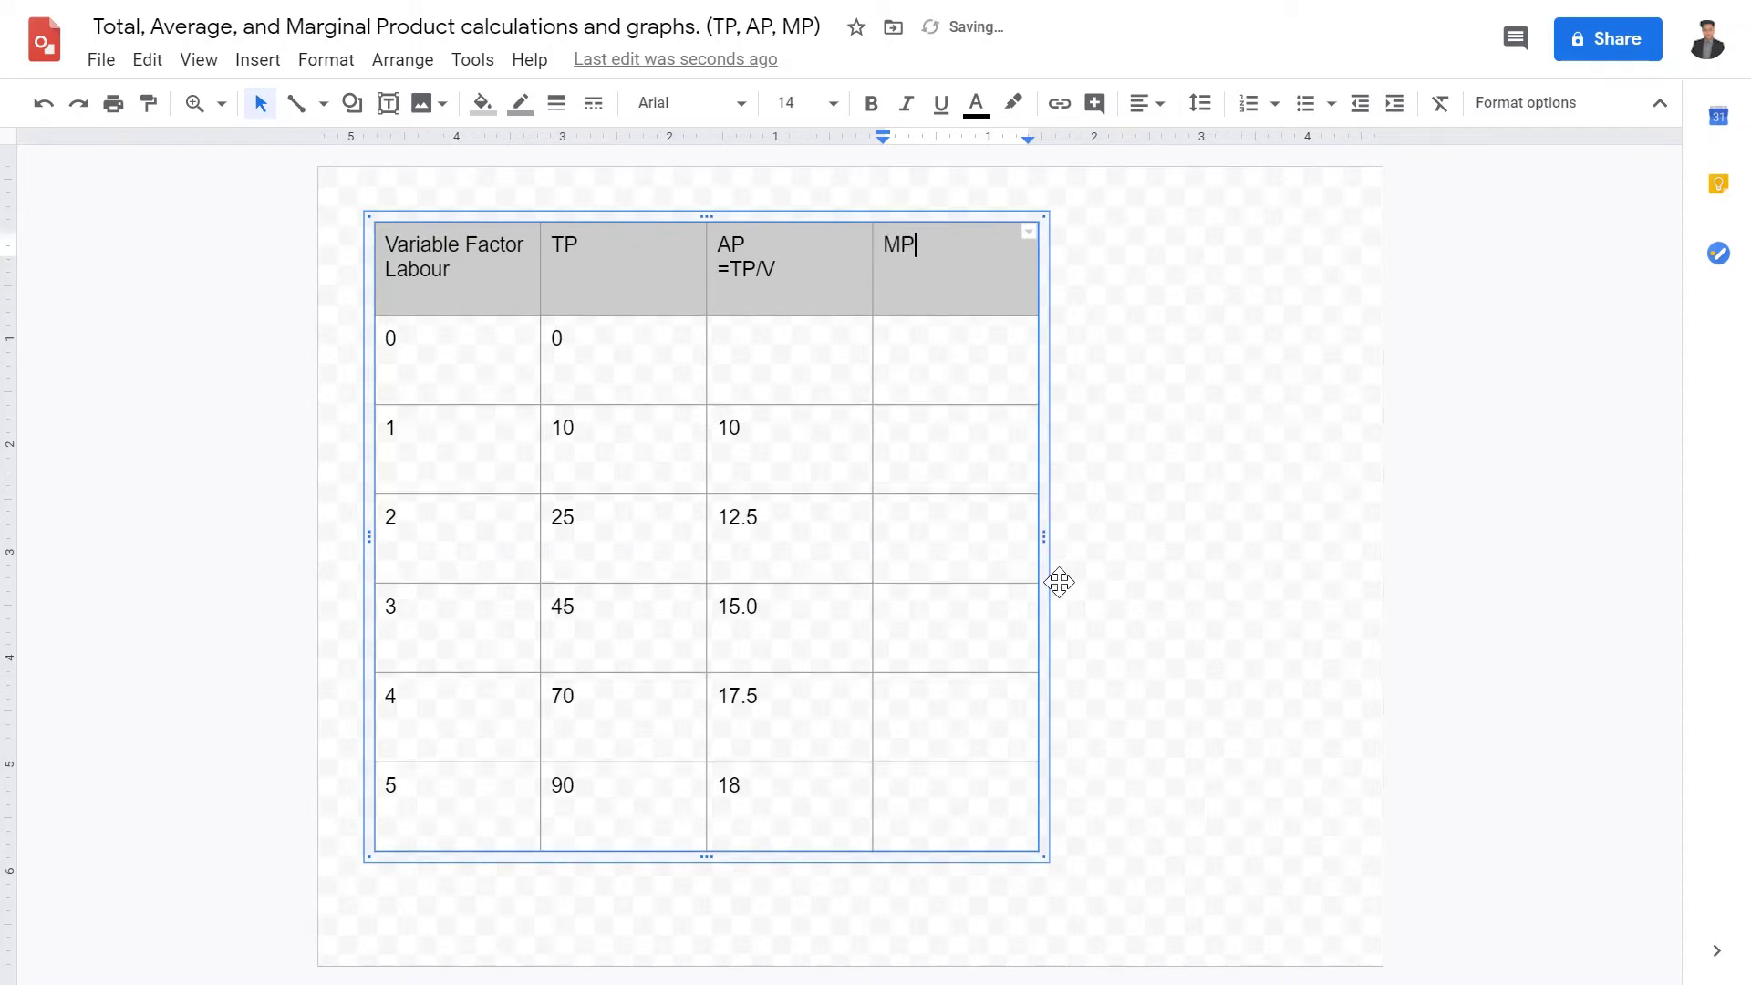
drag(1047, 567, 774, 512)
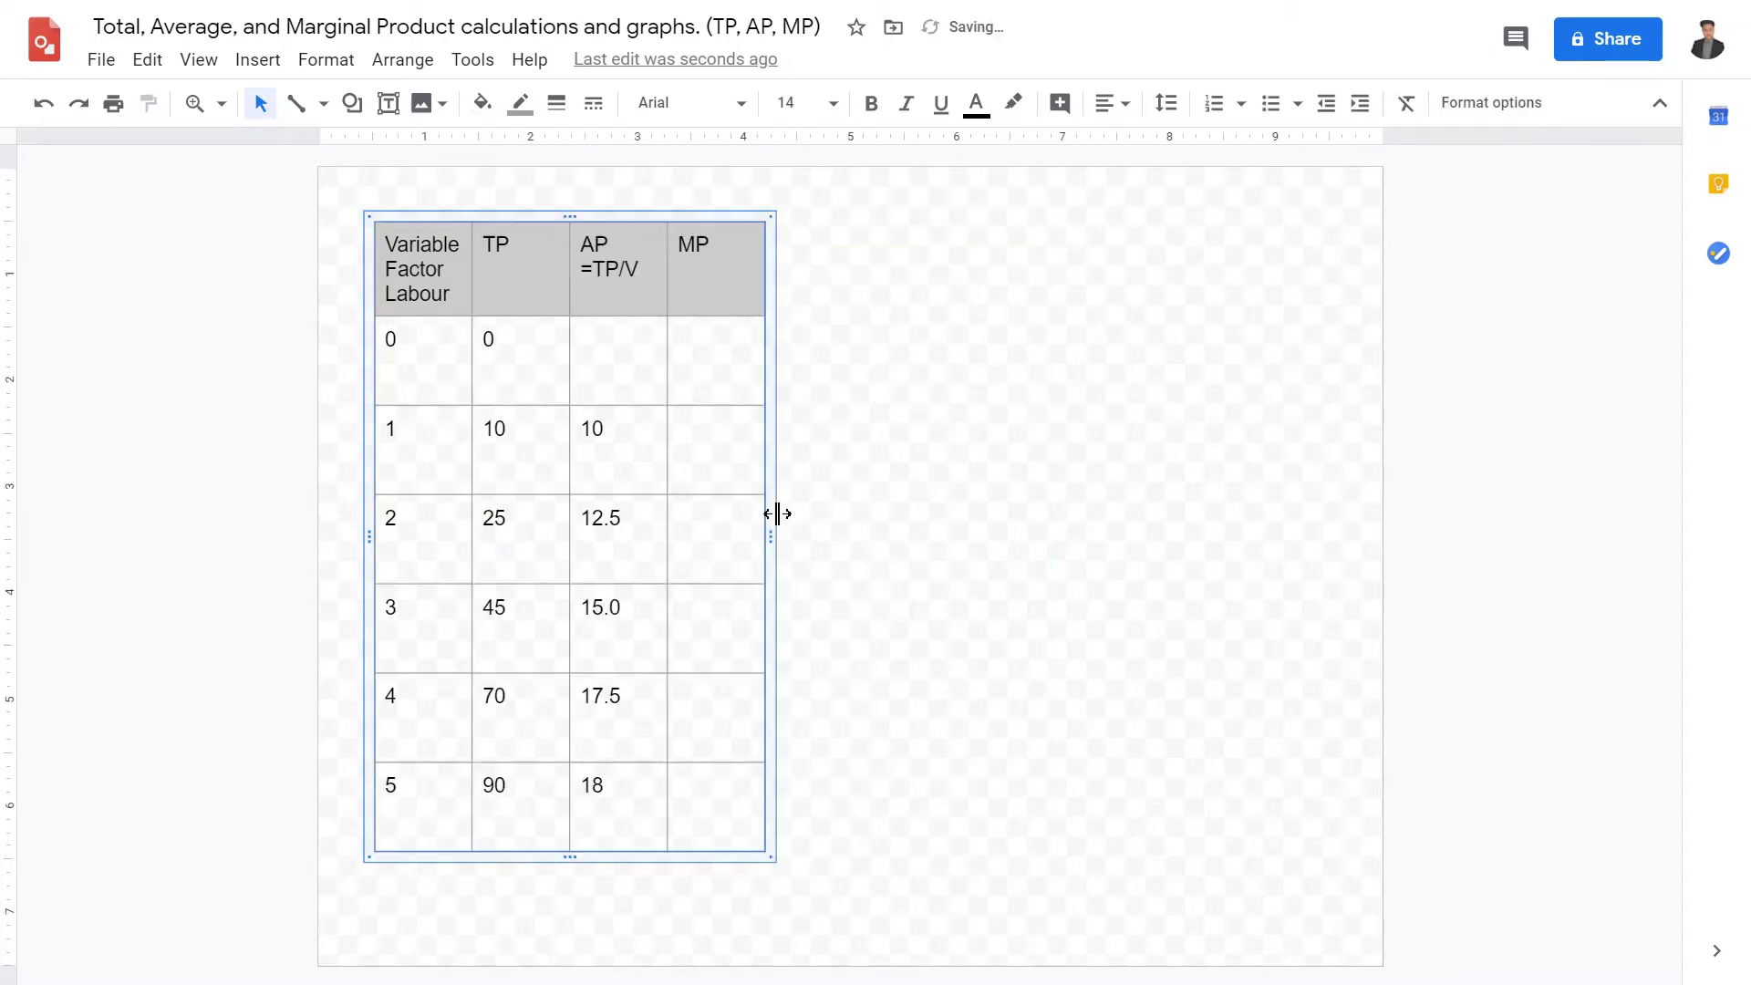
click(388, 102)
- Add a text box right of the table reading 'MP=' over 'Change in TP/ change in V'
drag(805, 194, 1151, 375)
text(MP=)
key(Return)
text(Change in TP/ change in V)
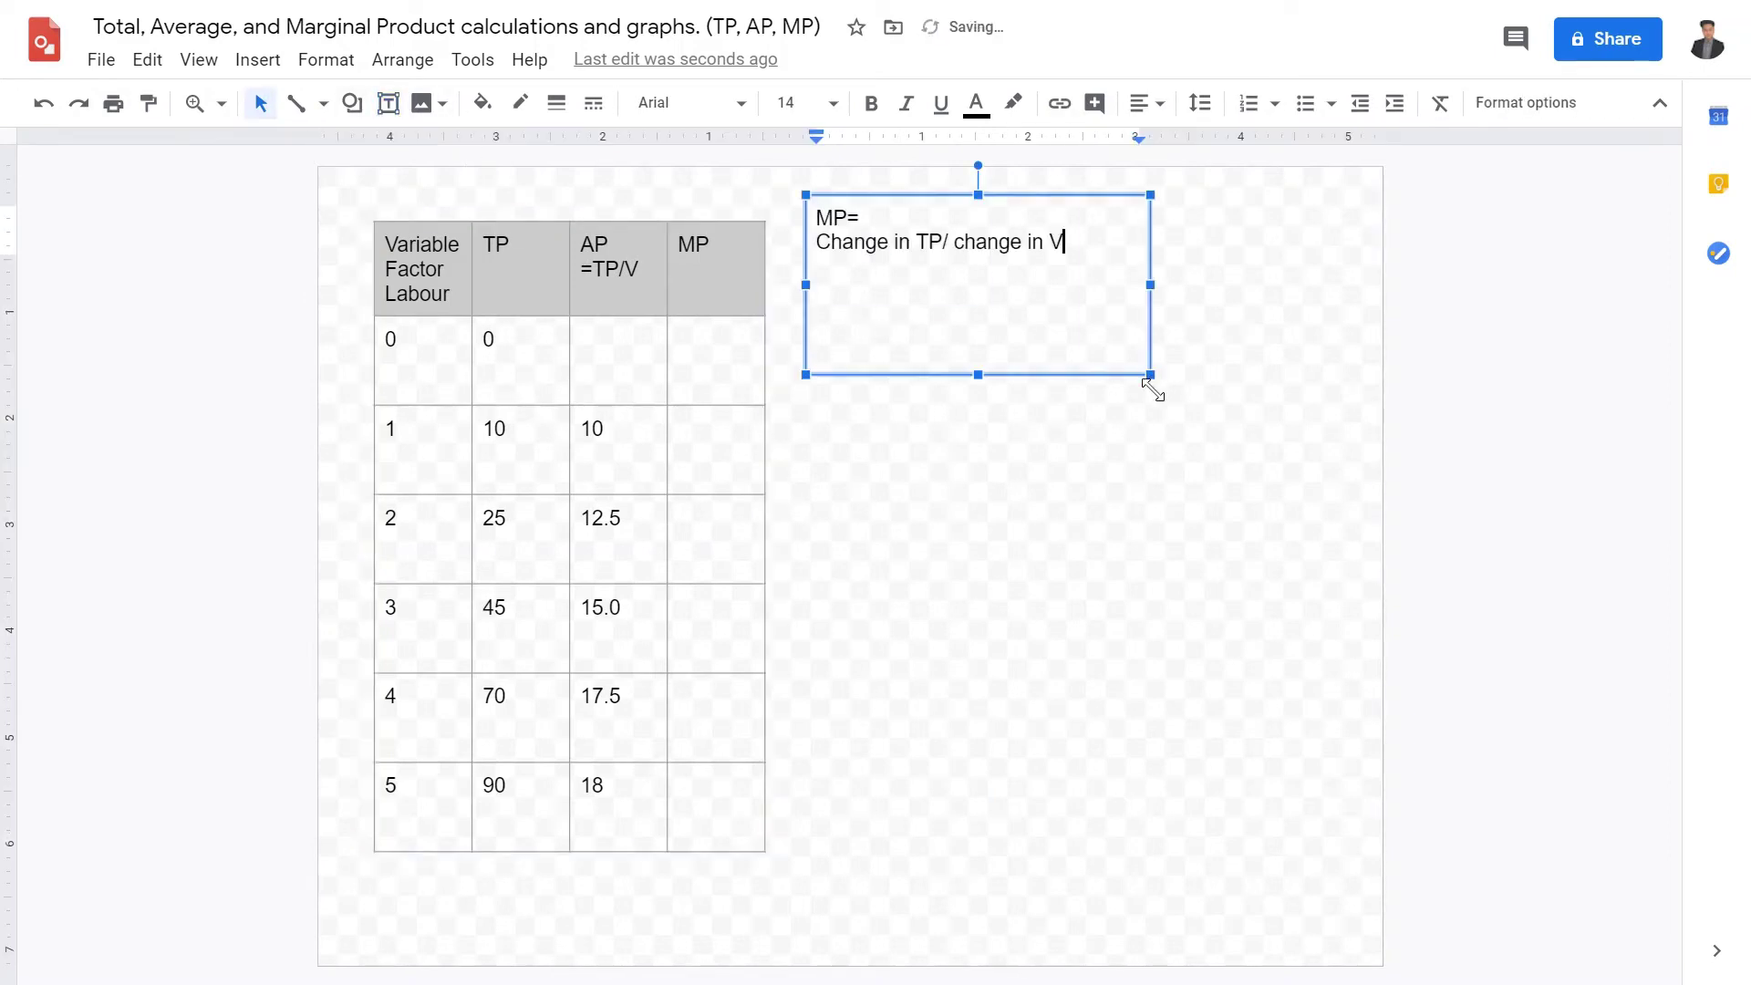
click(1056, 520)
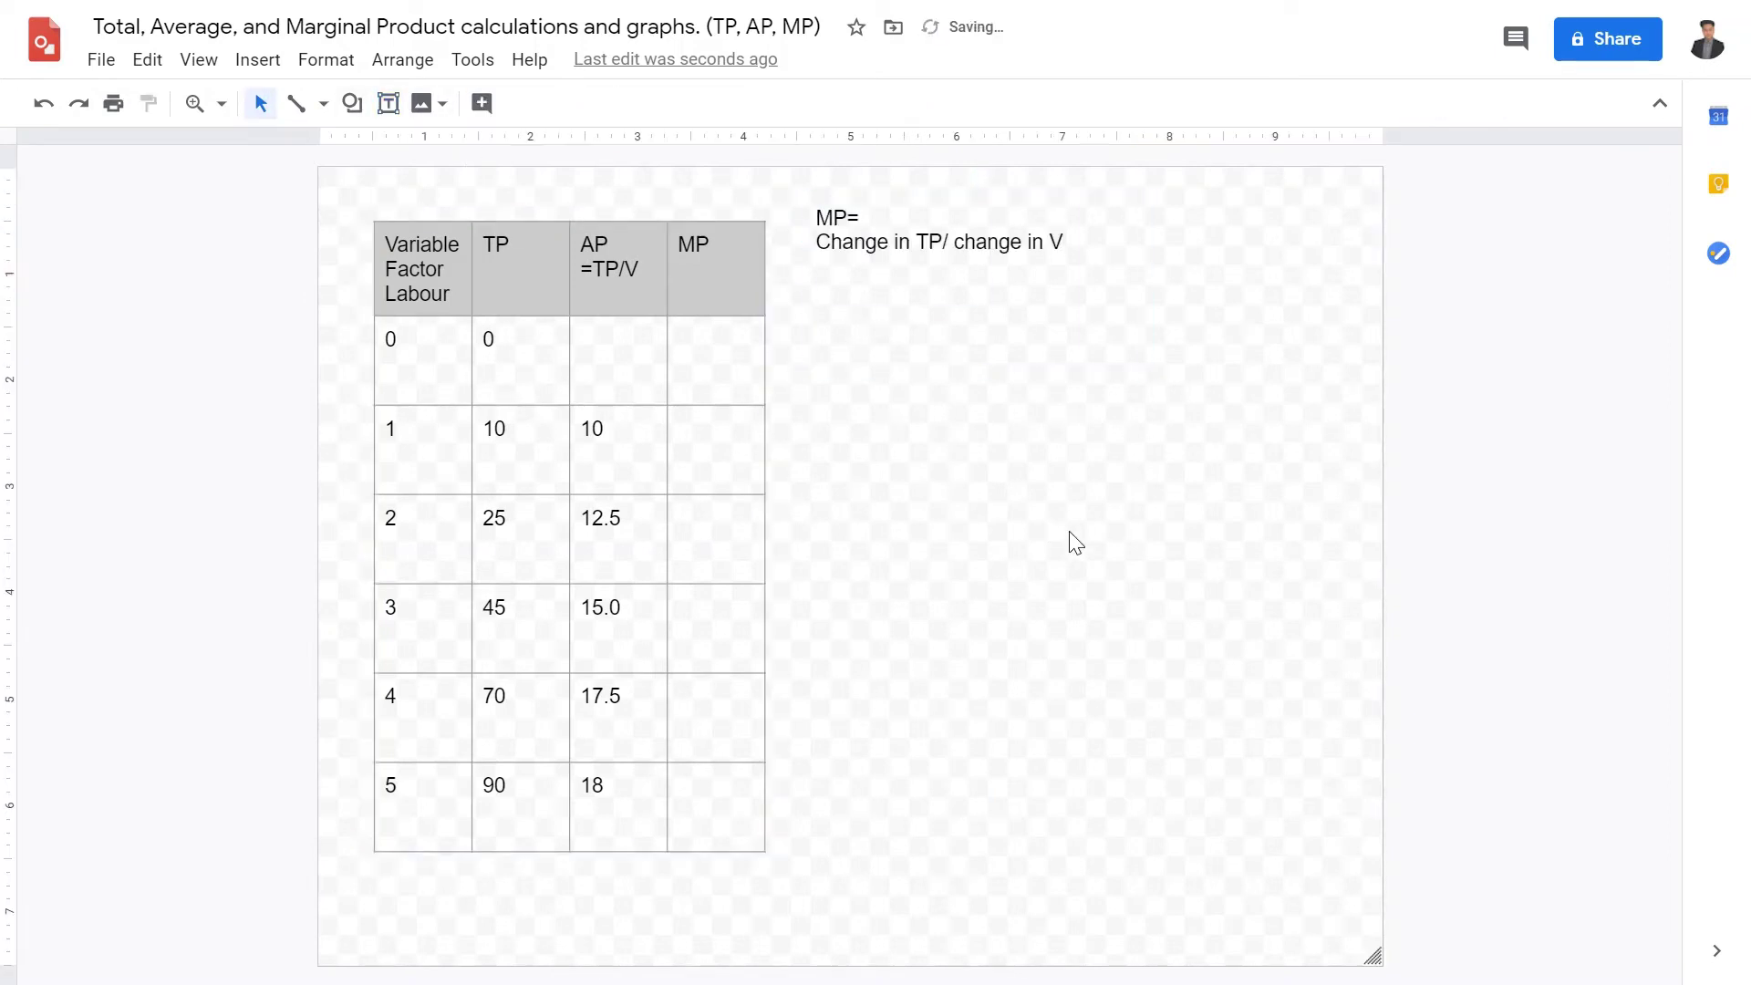
- Enter MP values 10, 15, 20, 25 and 15 for labour rows 1–5
click(700, 379)
click(759, 456)
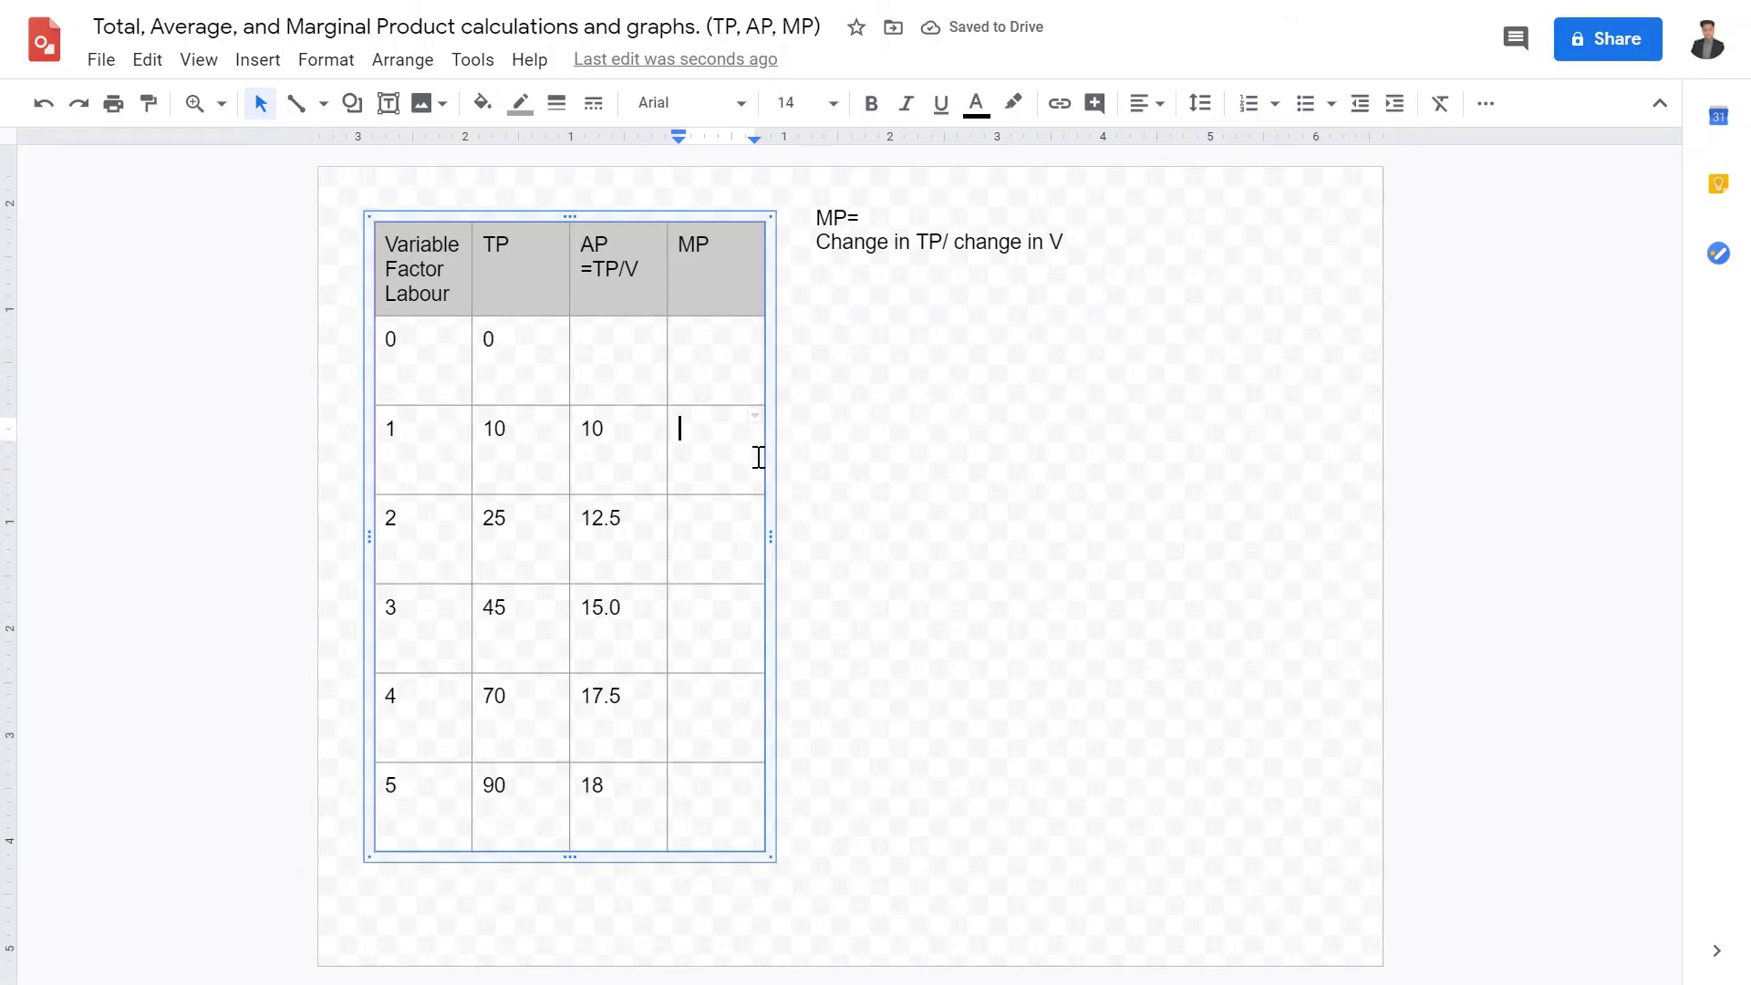
text(10)
key(Down)
text(15)
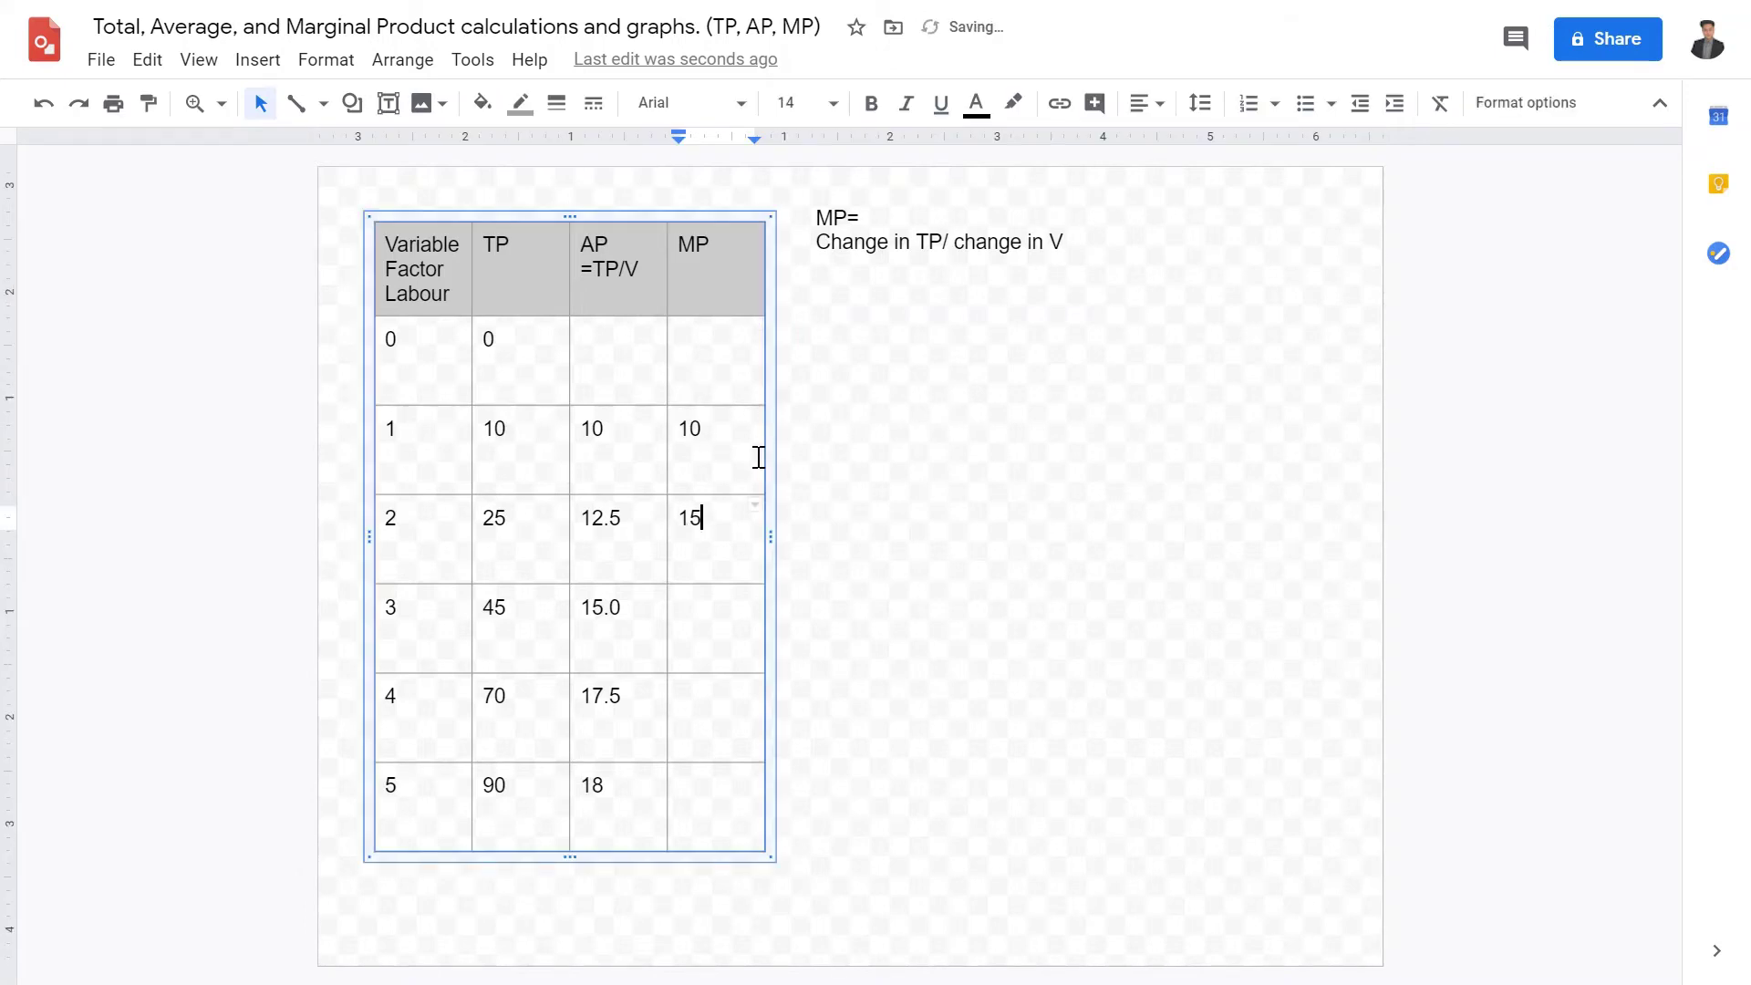
key(Down)
text(20)
key(Down)
text(25)
key(Down)
text(15)
click(884, 355)
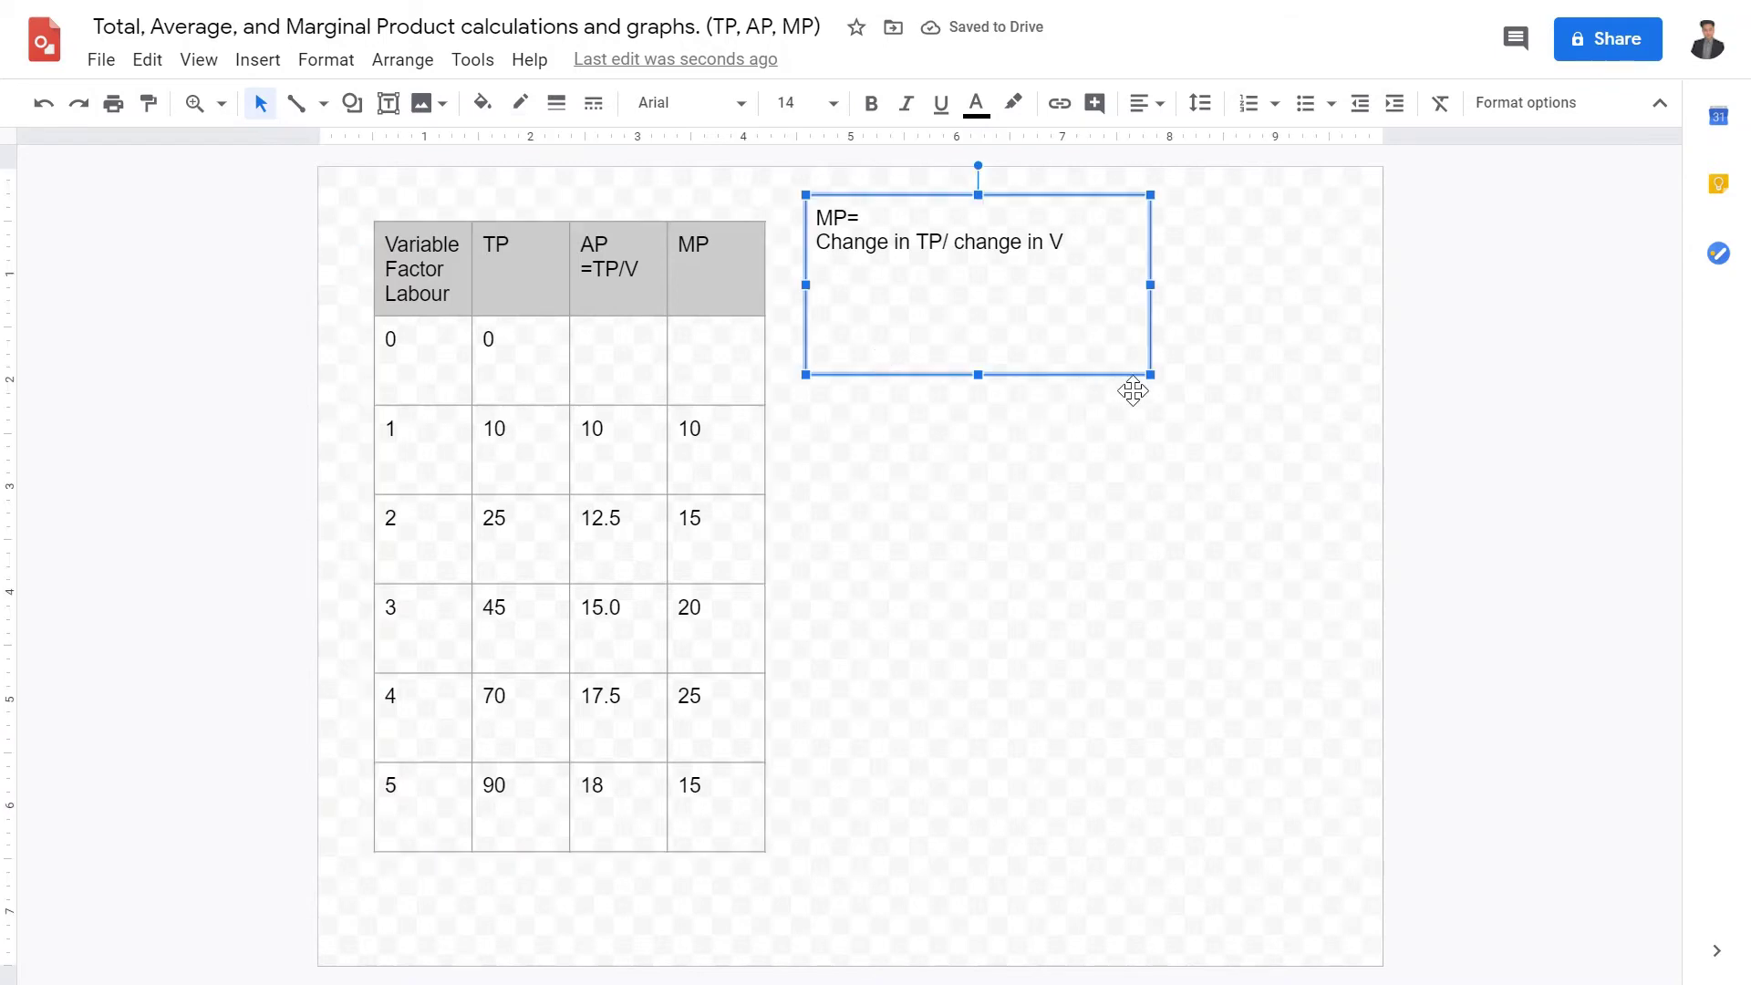
- Shrink the formula text box to fit its text and move it beside the table
drag(1154, 378, 1081, 272)
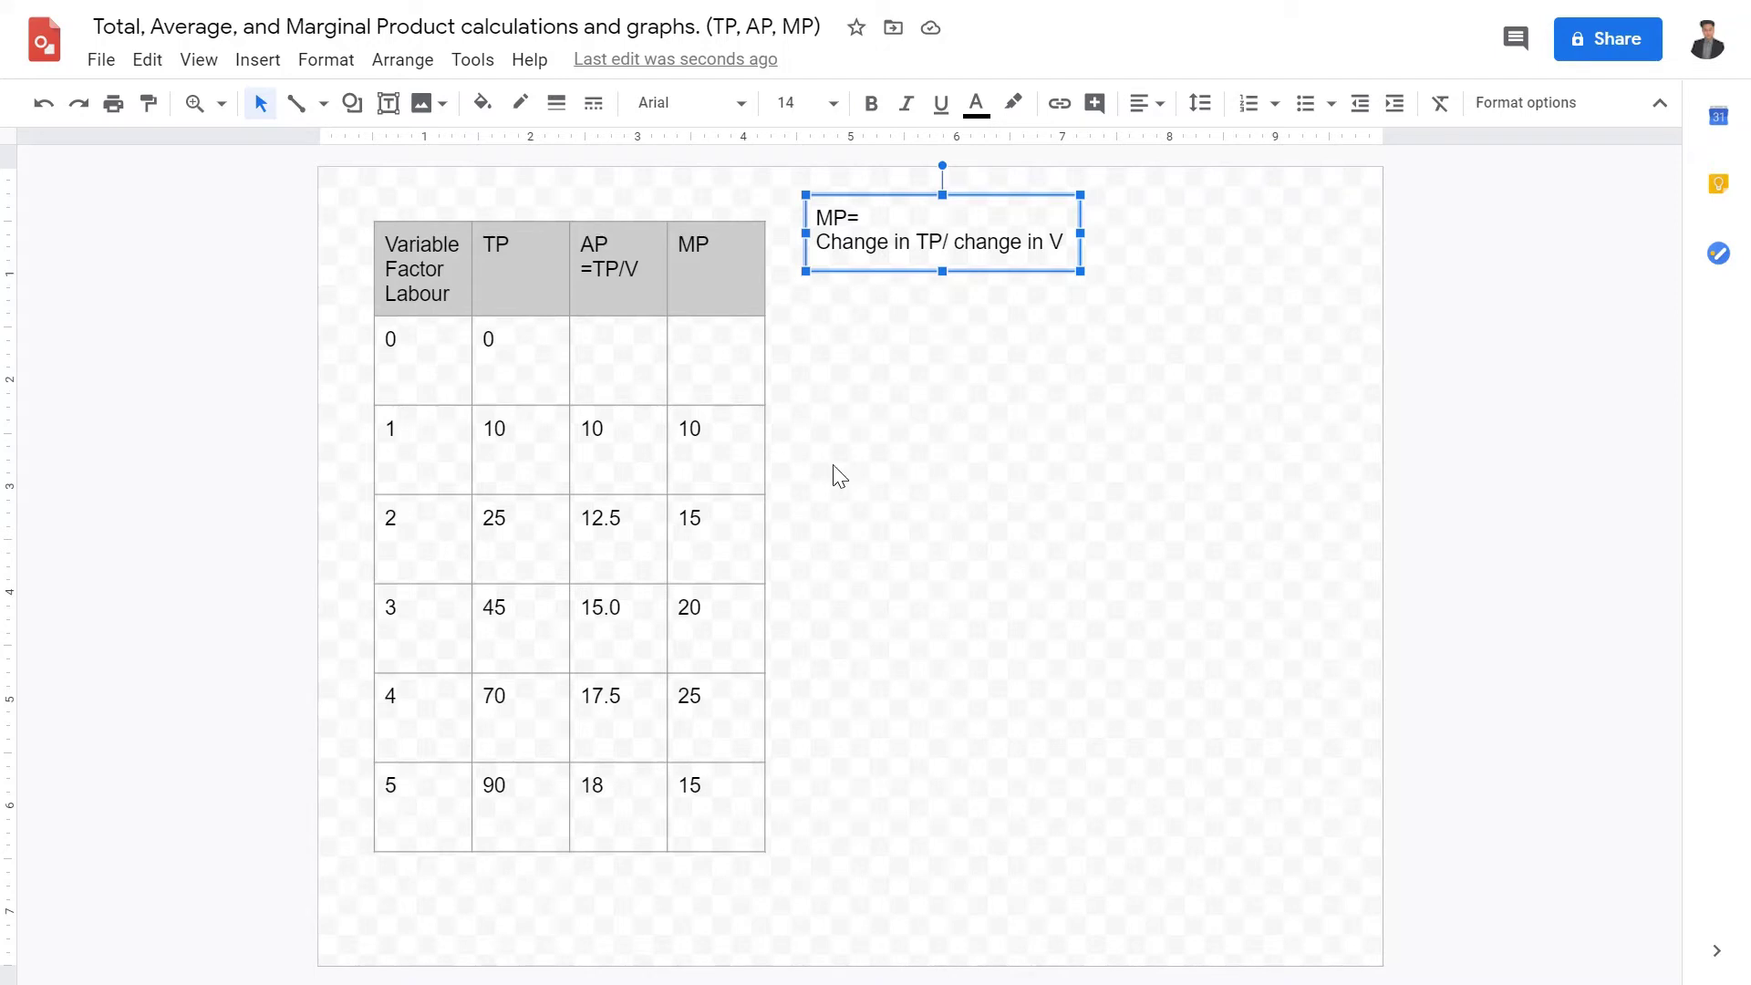
click(1025, 571)
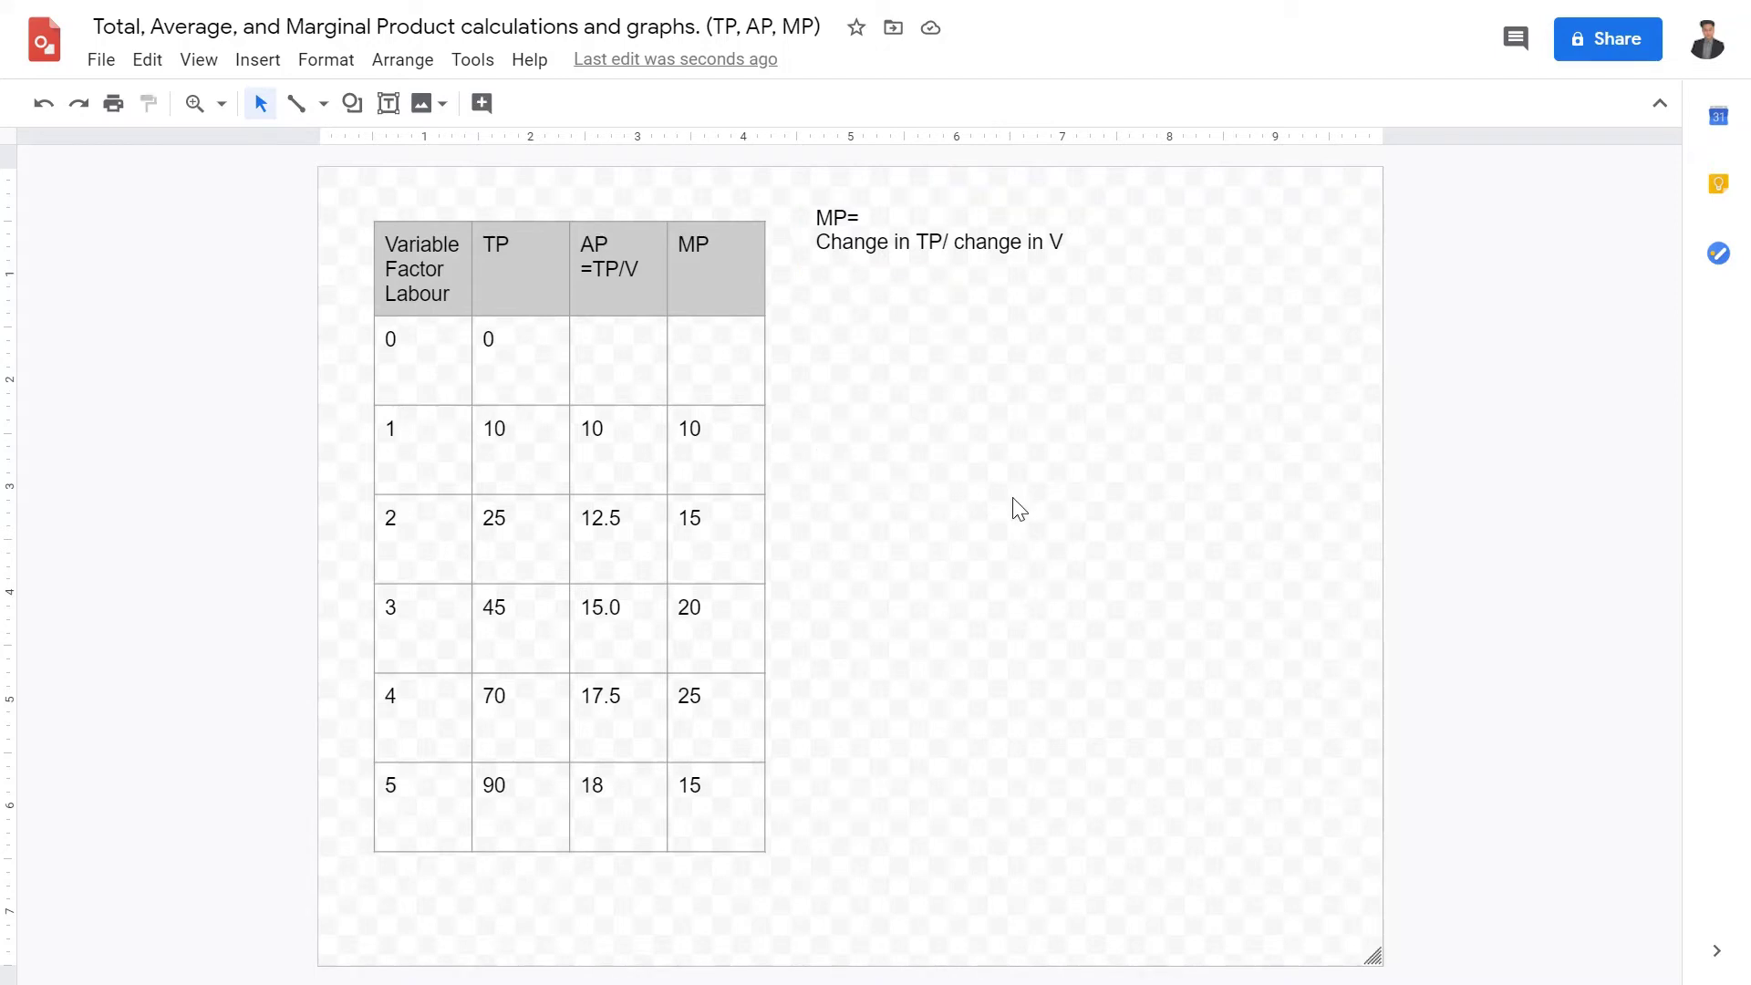
click(982, 213)
drag(982, 213, 952, 238)
- Draw the graph axes below the formula with the Line tool
click(547, 283)
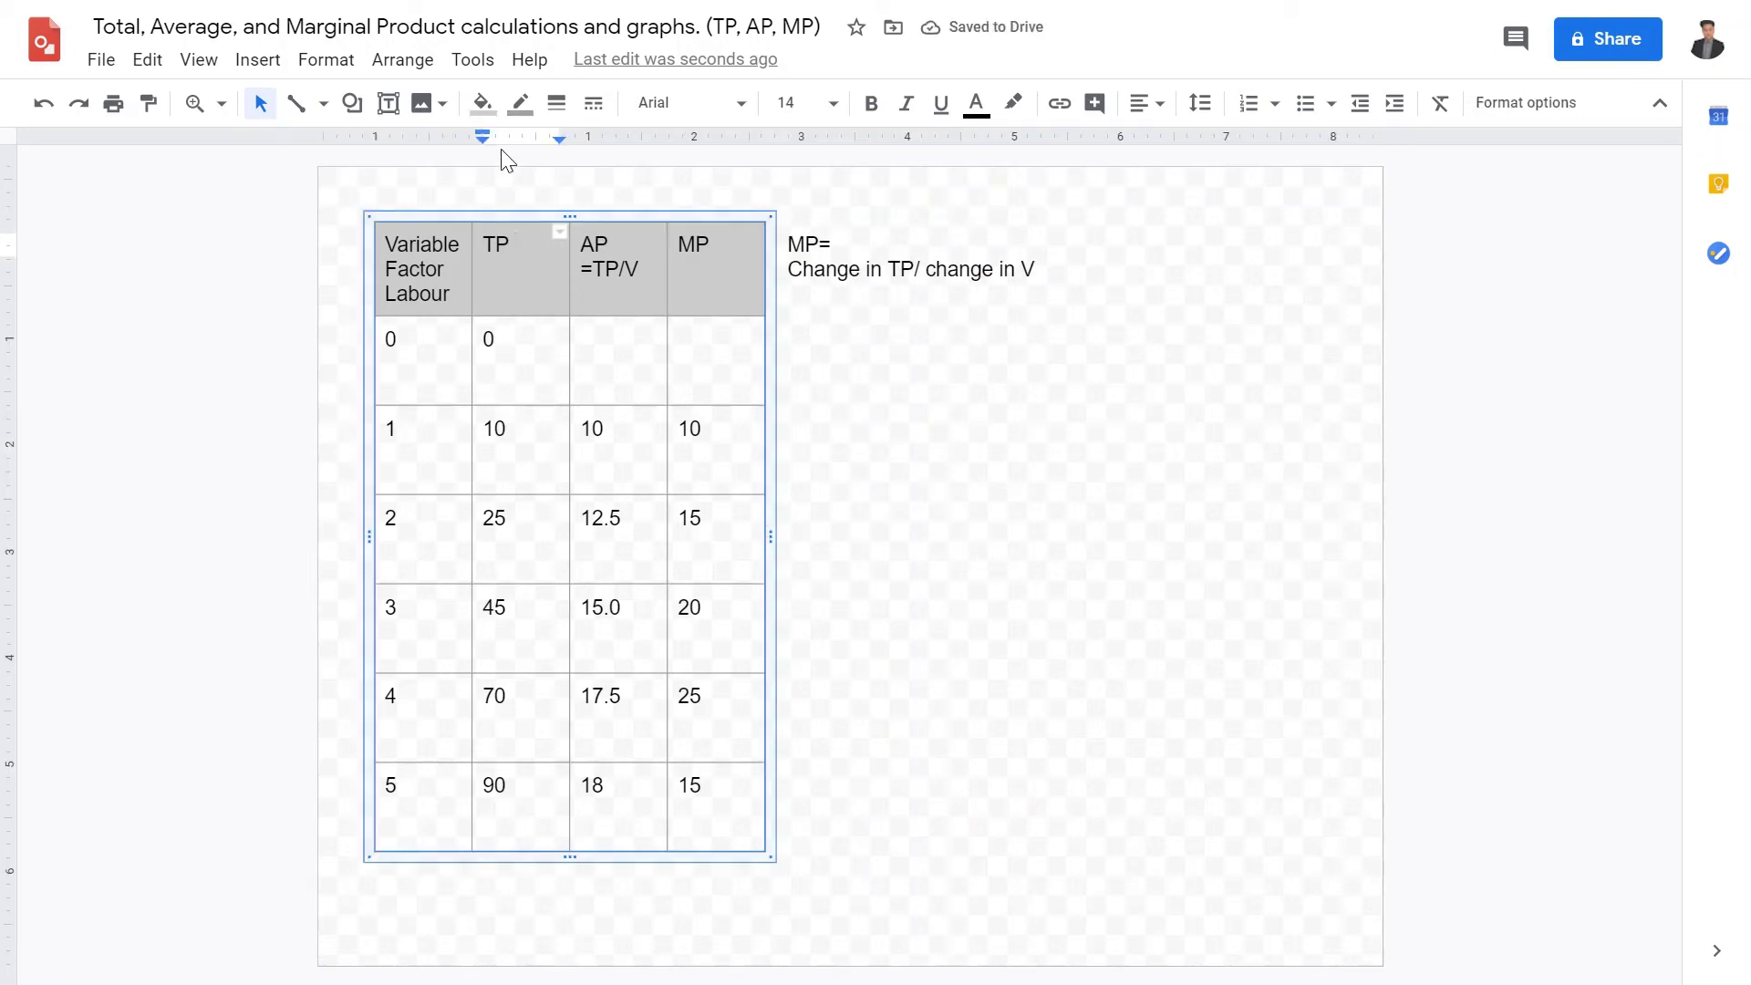
click(299, 104)
mouse_move(793, 316)
mouse_down()
mouse_move(812, 582)
mouse_move(1267, 555)
mouse_move(1307, 580)
mouse_up()
- Duplicate both axis lines with Ctrl+D and nudge the copy down below the first graph
drag(1052, 795, 794, 470)
drag(882, 628, 784, 534)
key(ctrl+d)
key(Left)
key(Left)
key(Left)
key(Right)
key(Down)
key(Down)
key(Down)
key(Down)
key(Down)
key(Down)
key(Down)
key(Down)
key(Down)
key(Down)
key(Down)
key(Down)
key(Down)
key(Down)
key(Down)
key(Down)
key(Down)
key(Down)
key(Down)
key(Down)
key(Down)
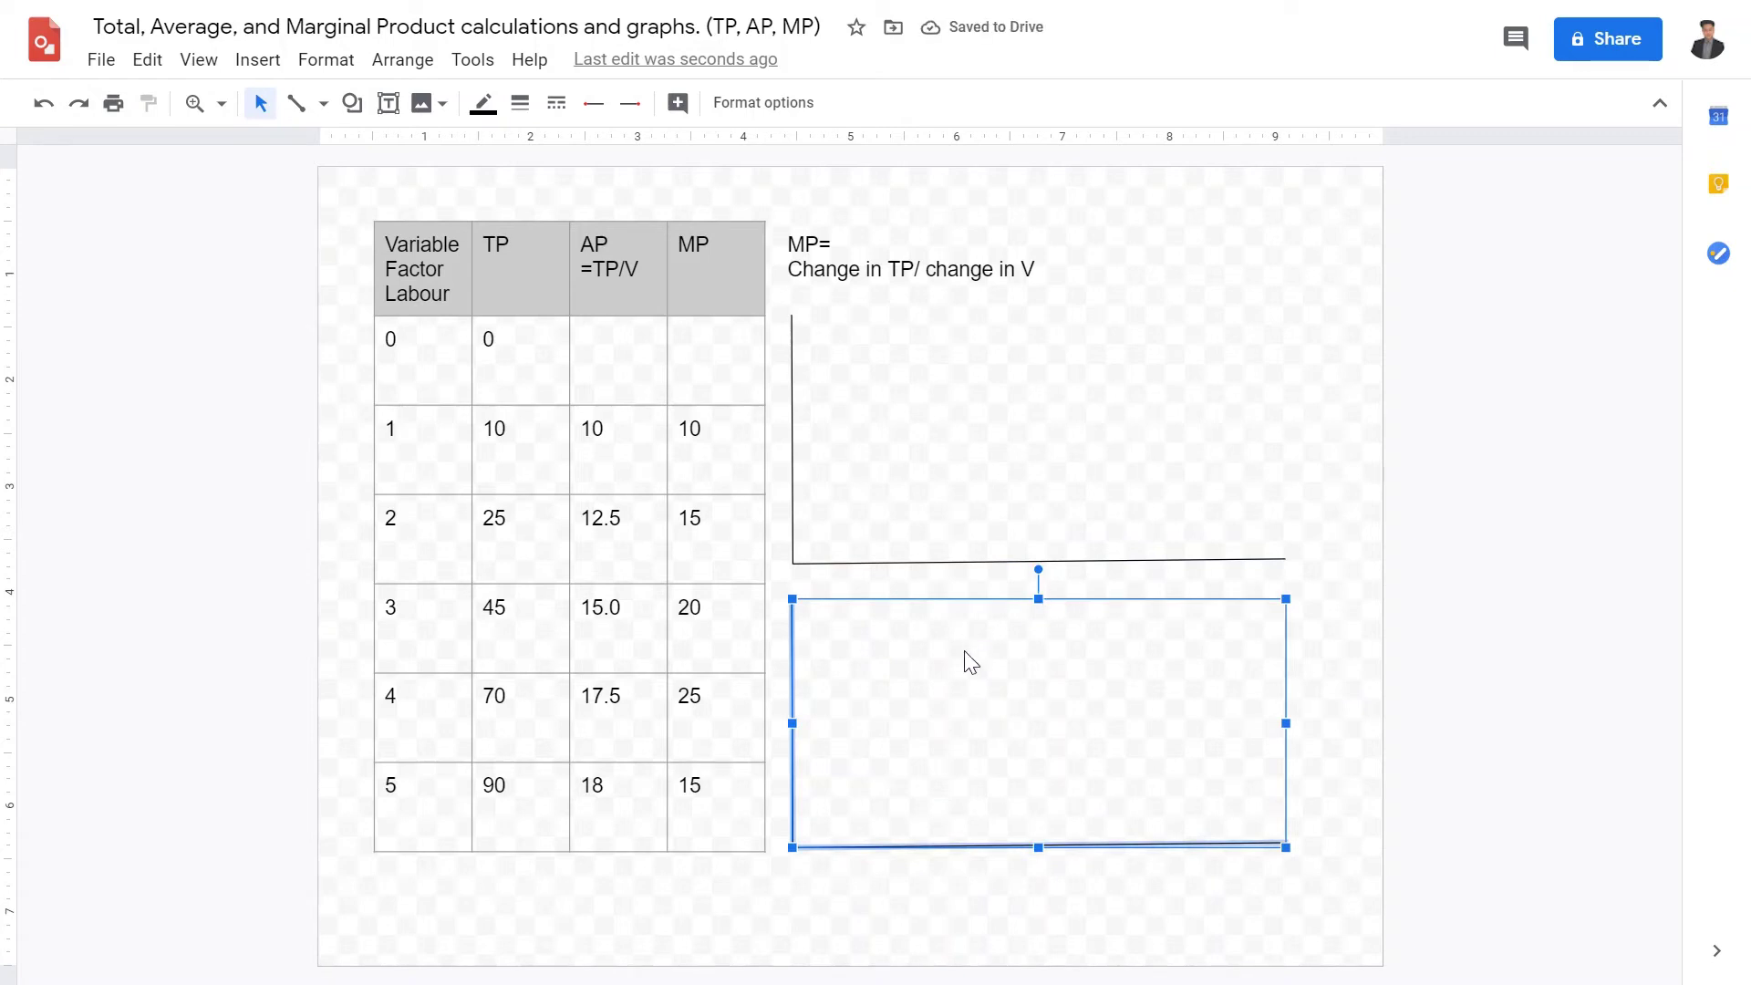
- Scribble an S-shaped TP curve on the upper axes and add a label text box at its end
click(302, 104)
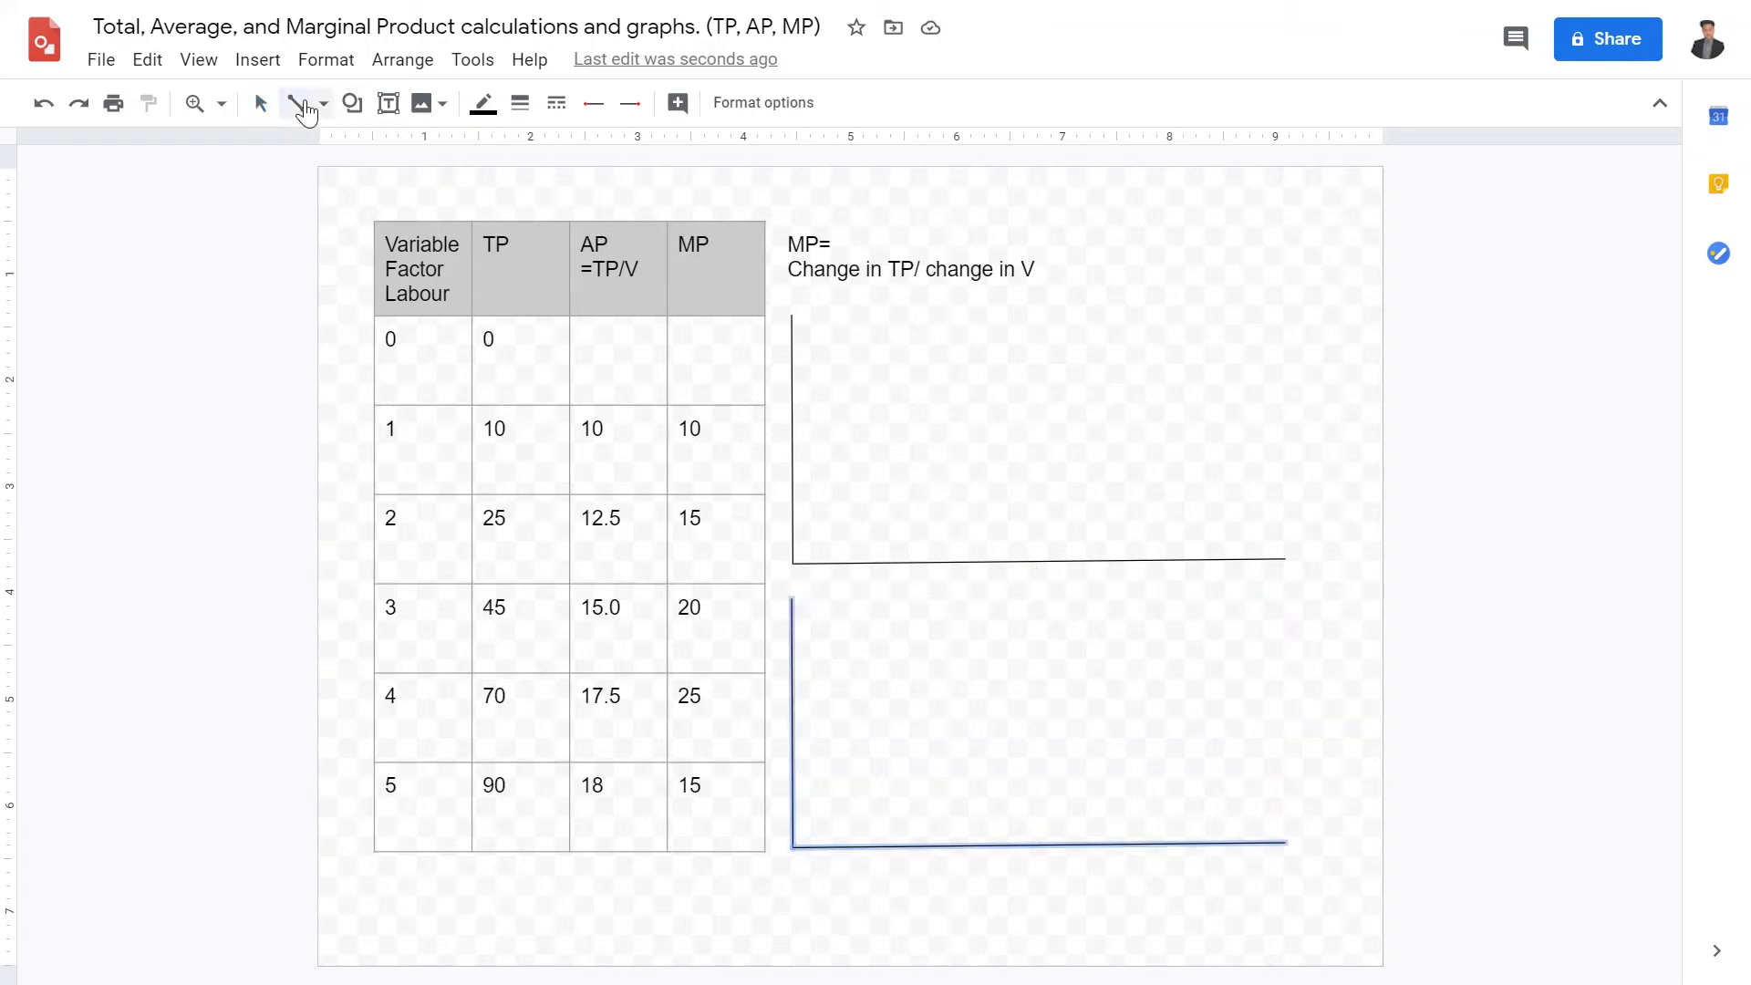
click(324, 104)
click(356, 384)
mouse_move(821, 574)
mouse_down()
mouse_move(954, 500)
mouse_move(1129, 466)
mouse_up()
key(ctrl+z)
mouse_move(821, 575)
mouse_down()
mouse_move(906, 544)
mouse_move(1009, 410)
mouse_move(1177, 375)
mouse_up()
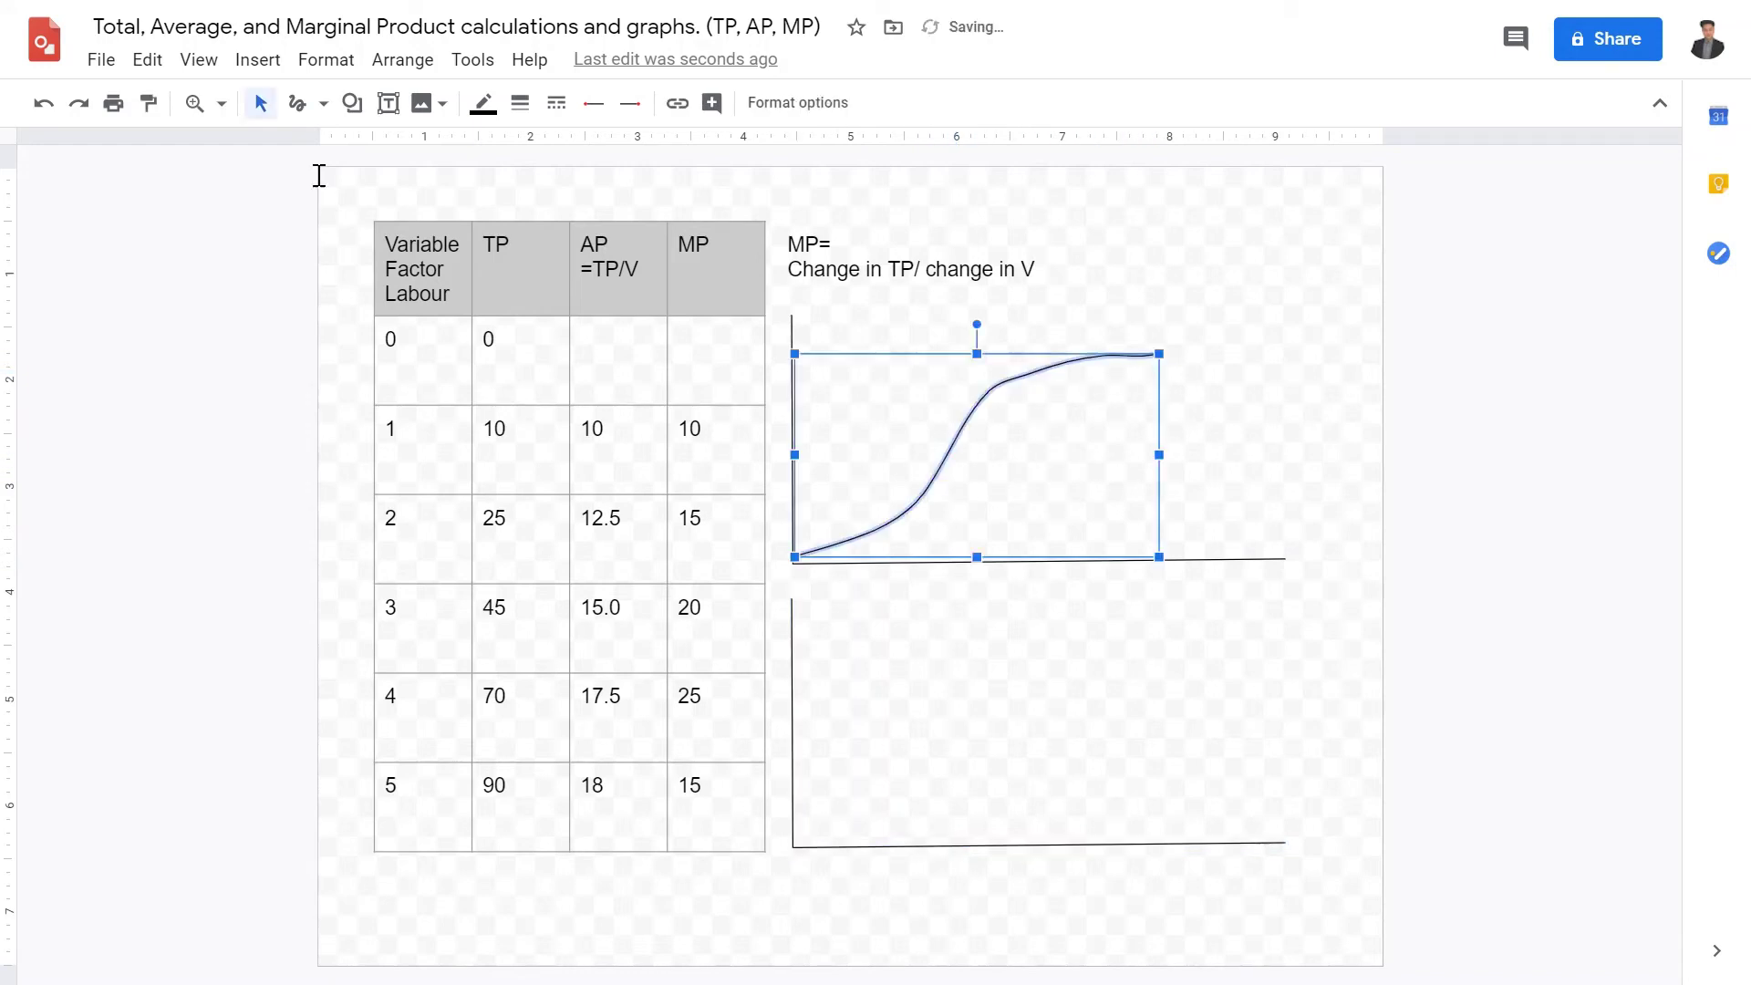
click(389, 102)
drag(1151, 311, 1280, 377)
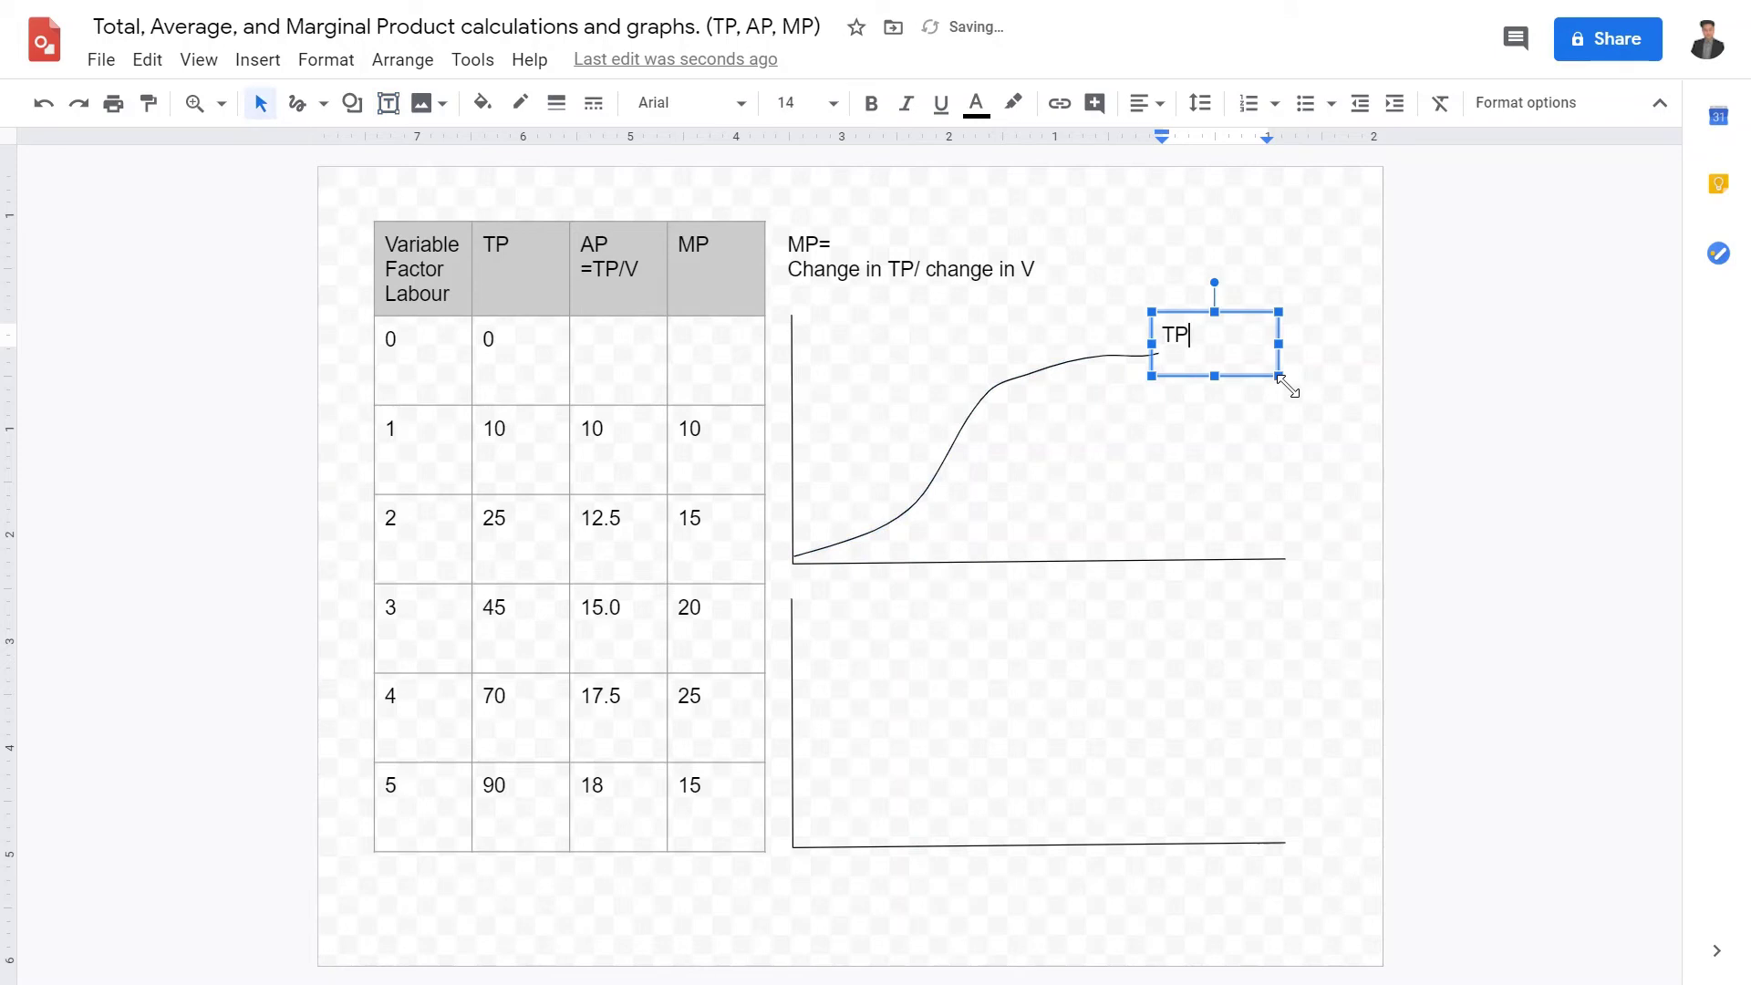
- Label the top of the upper graph's vertical axis 'Total production'
click(1442, 500)
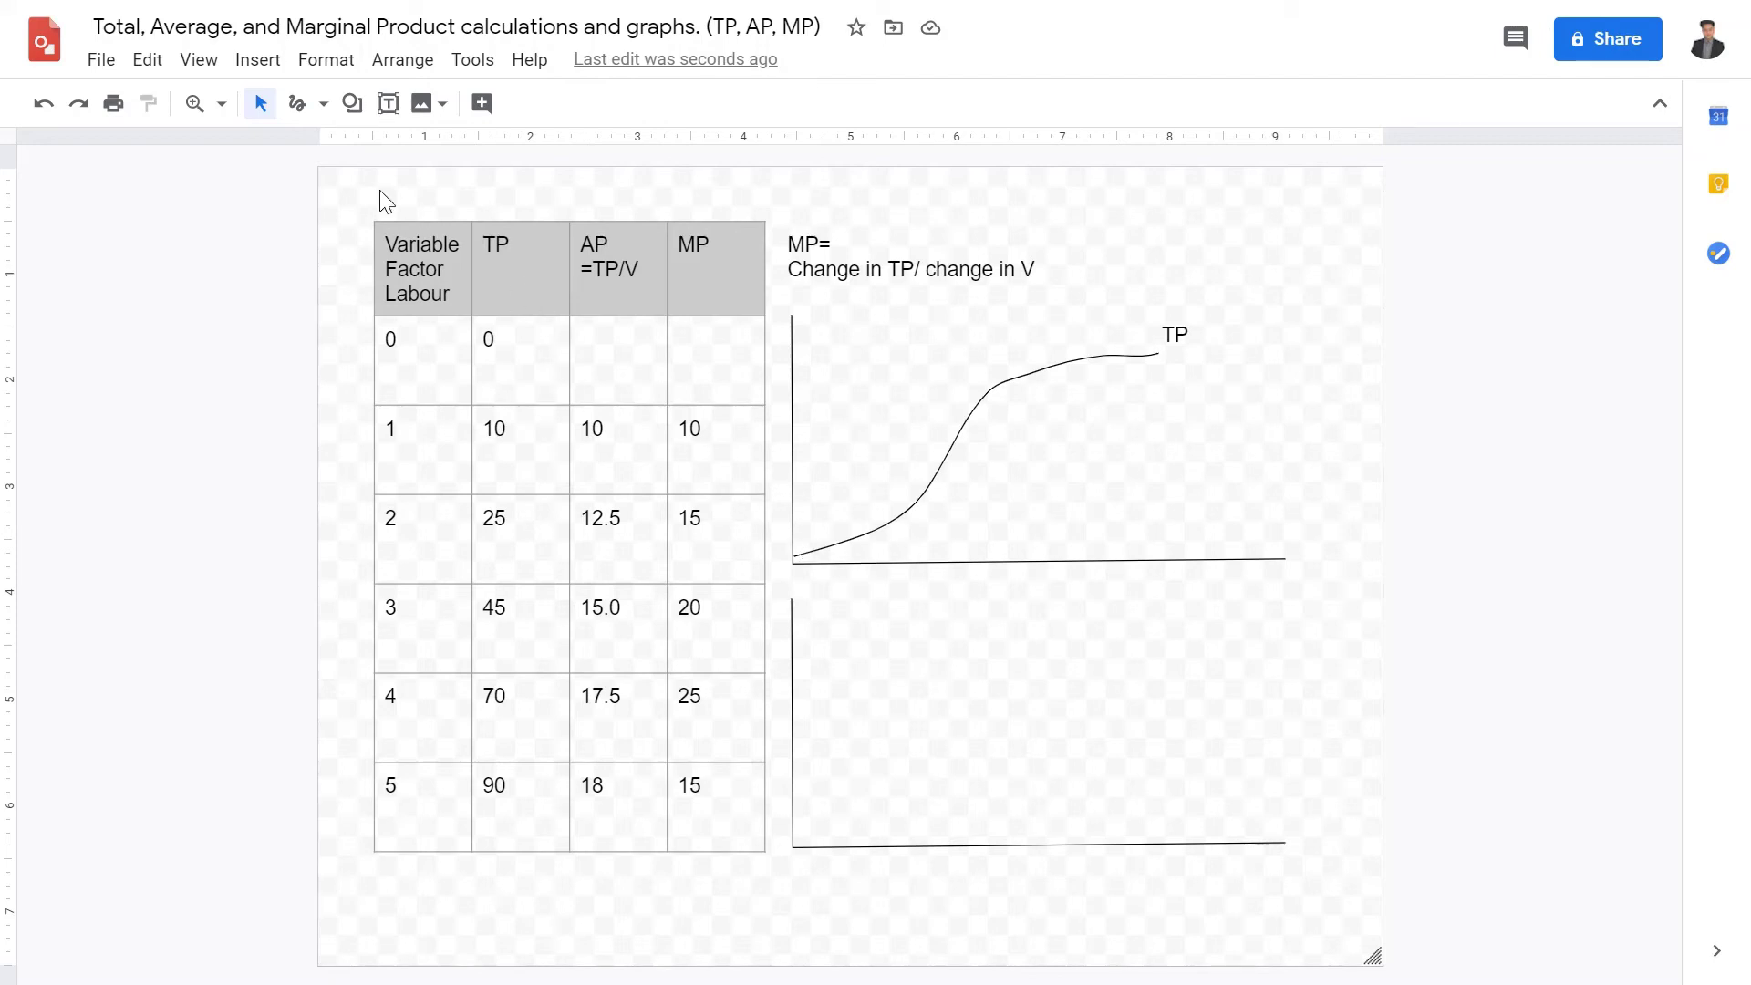
click(389, 103)
drag(786, 306, 920, 349)
text(Total production)
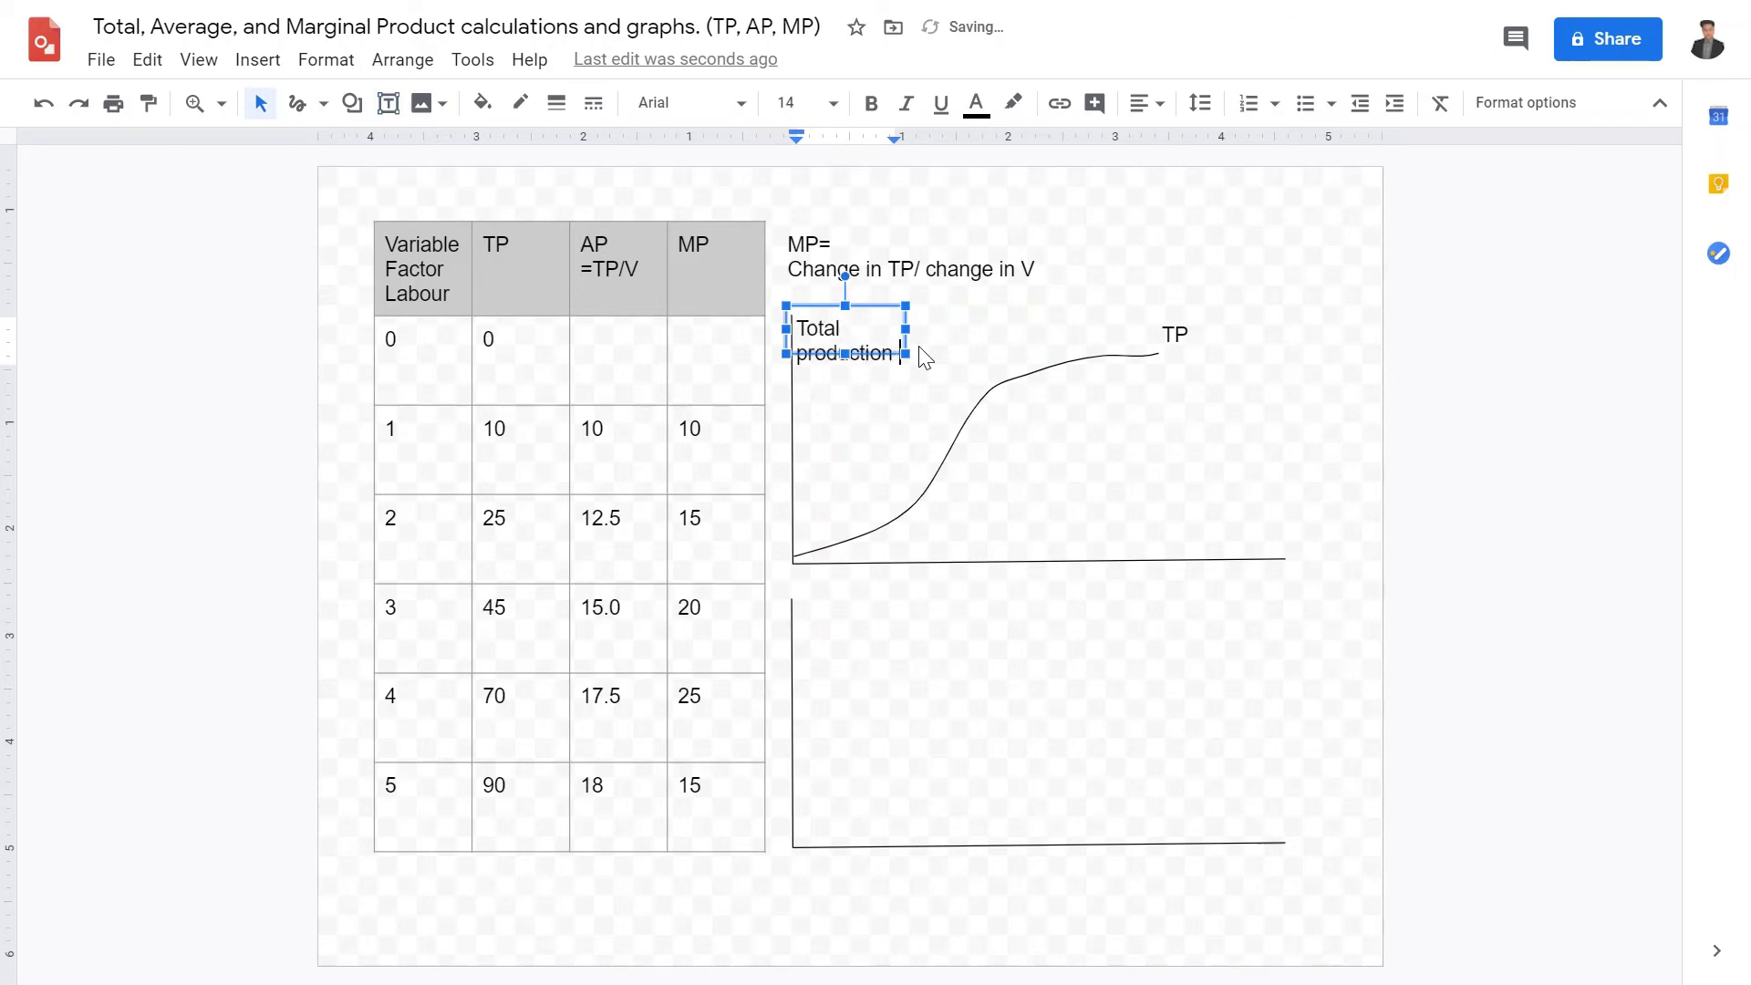
- Label the right end of the horizontal axis 'variable factor'
click(388, 103)
drag(1235, 541, 1352, 563)
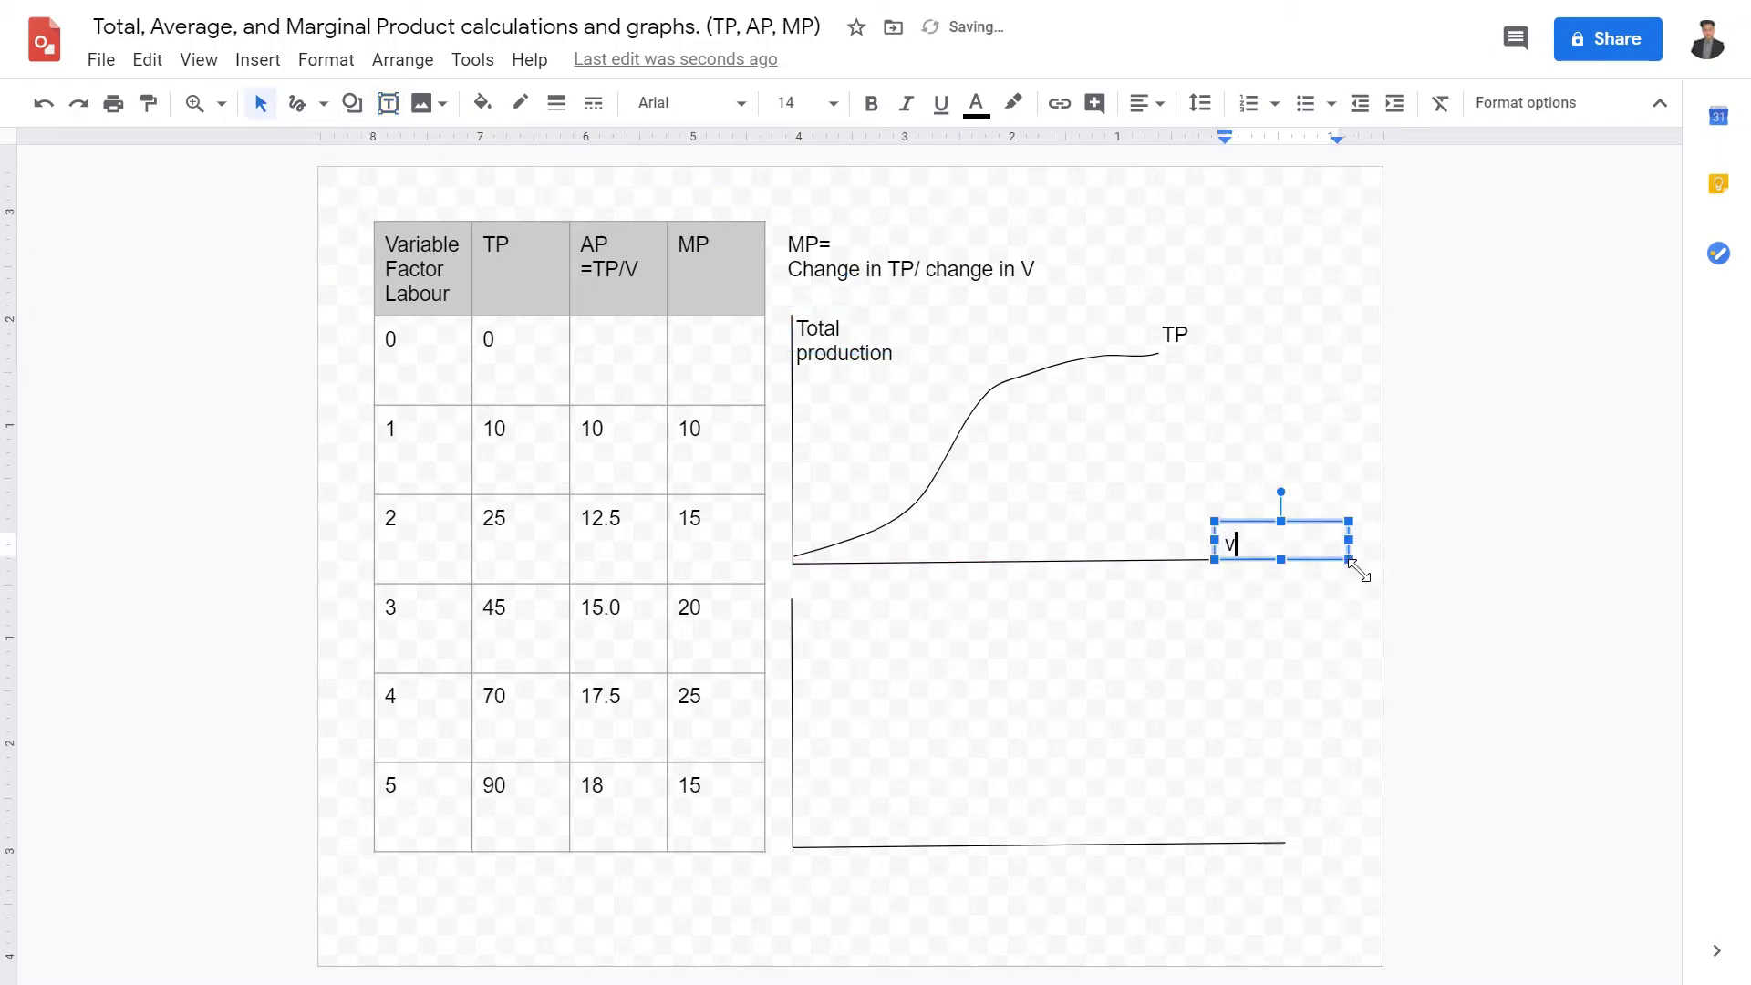
text(variable factor)
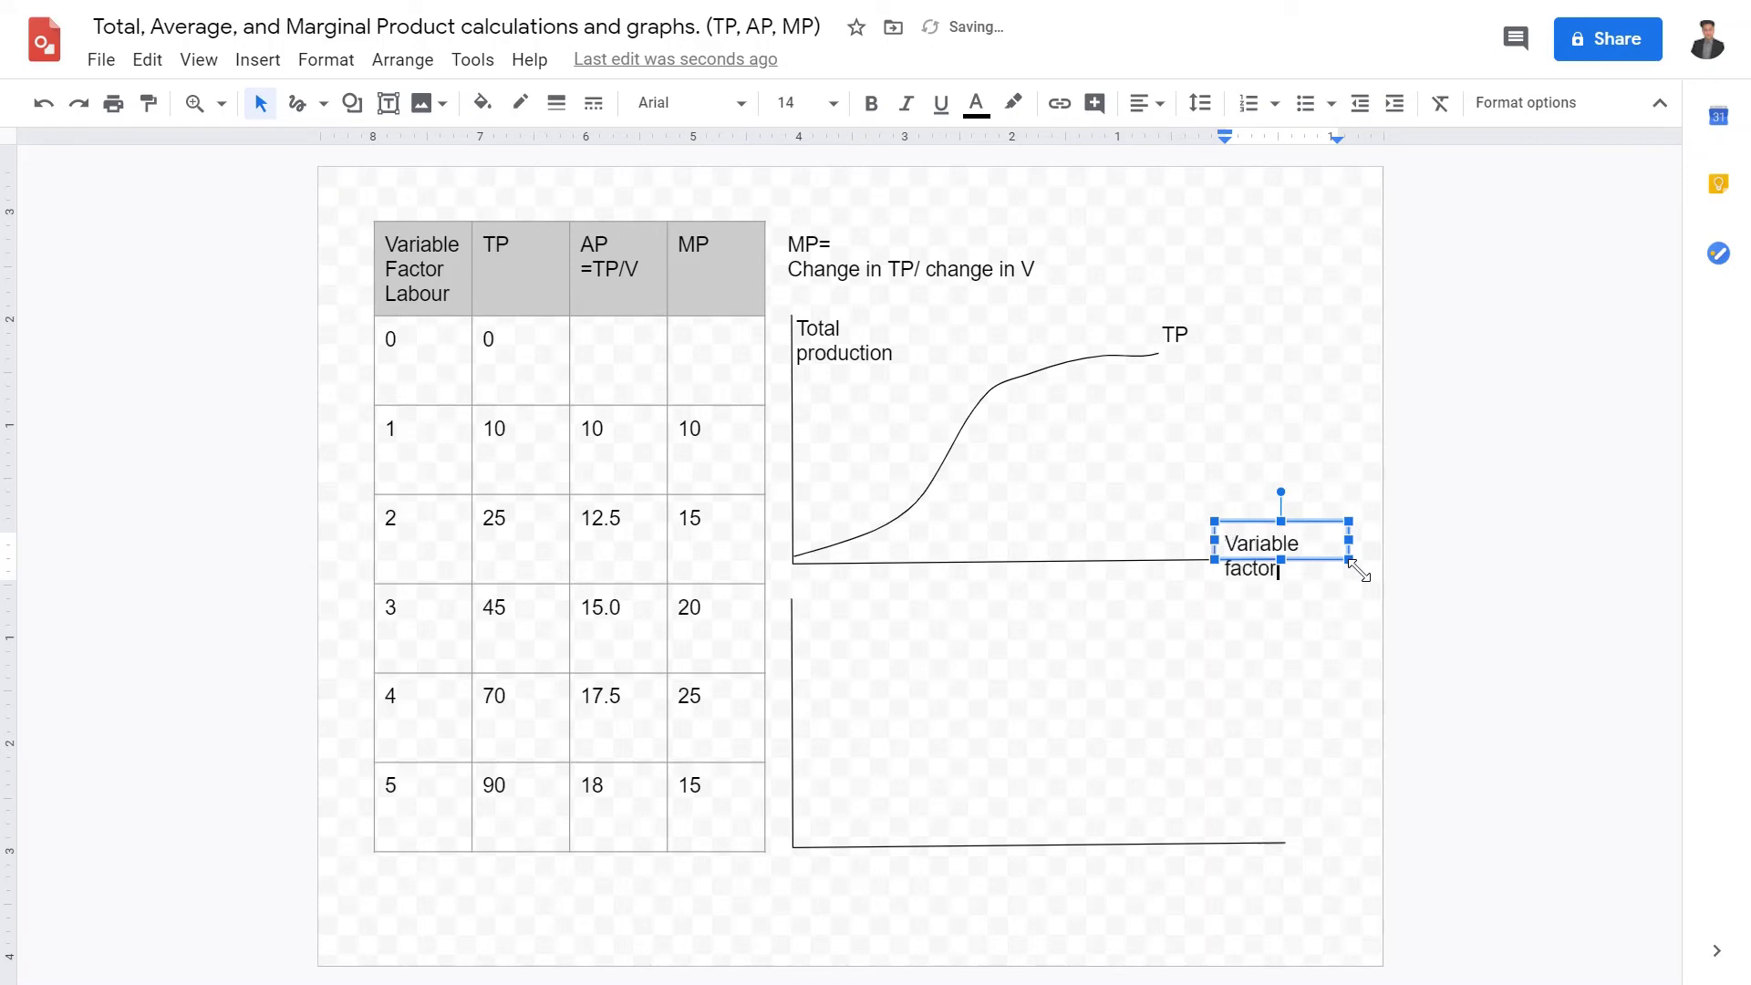
click(1386, 607)
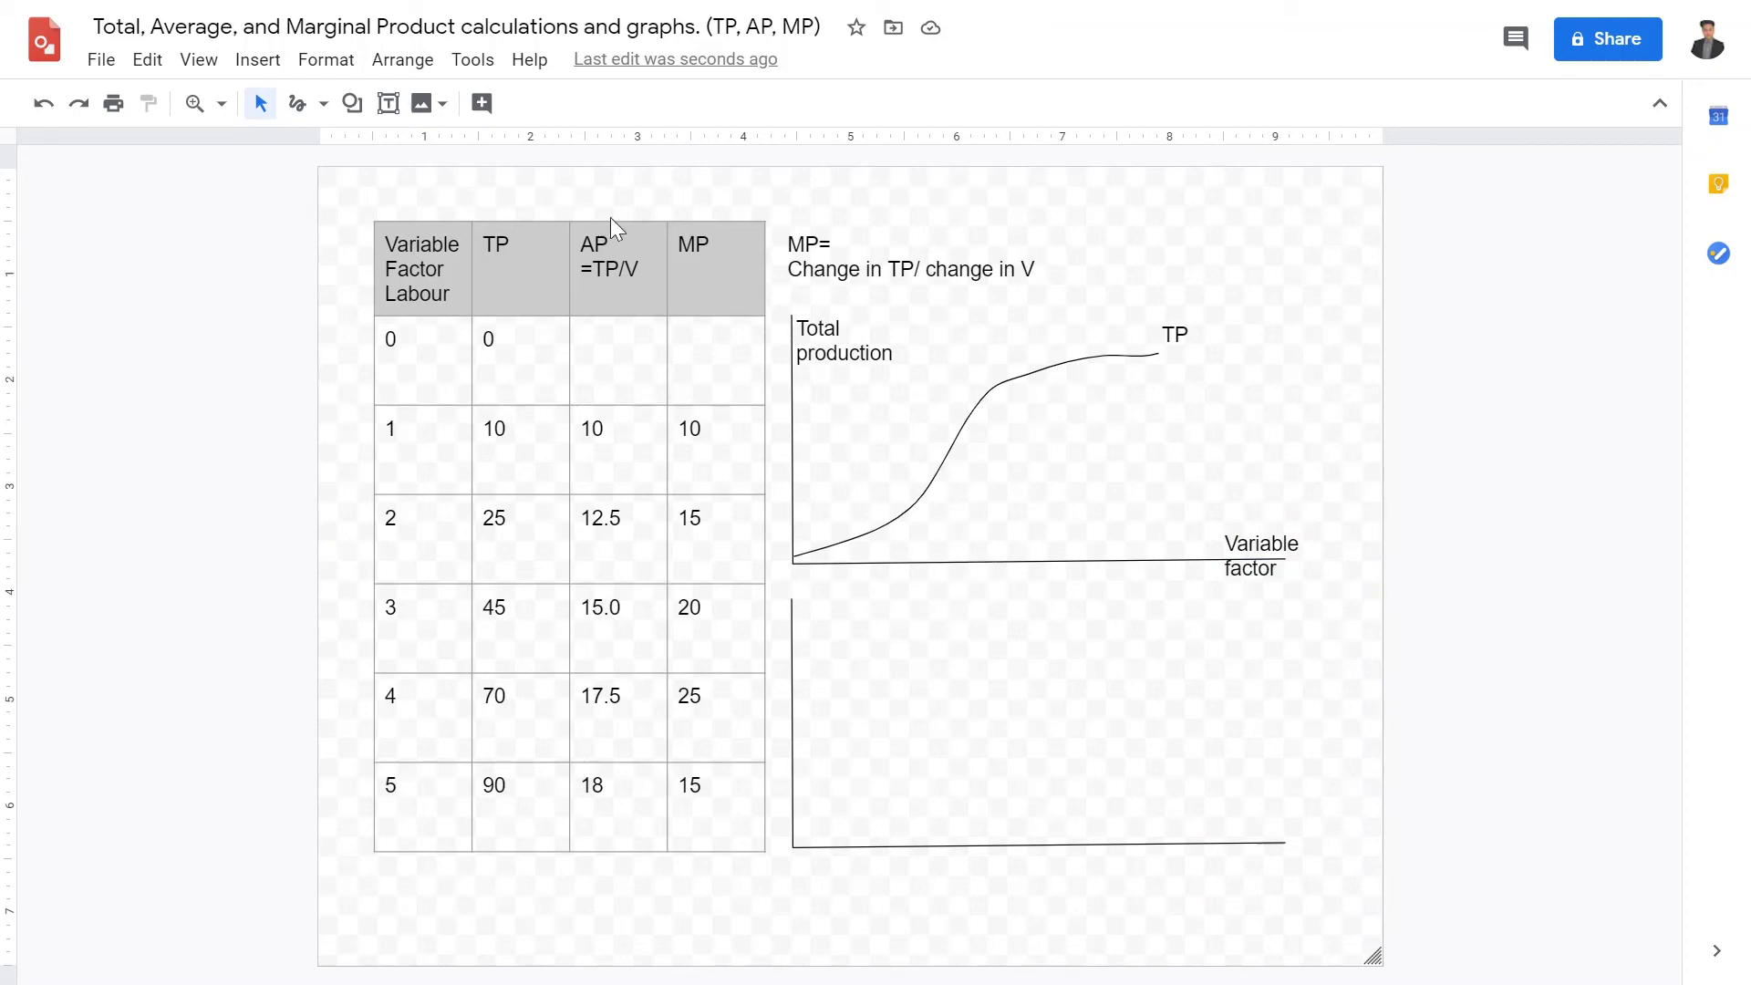
- Freehand-draw a hump-shaped curve in the lower graph, redrawing it once, and add a text box near its end
click(310, 106)
mouse_move(806, 734)
mouse_down()
mouse_move(848, 734)
mouse_move(947, 663)
mouse_move(1113, 823)
mouse_up()
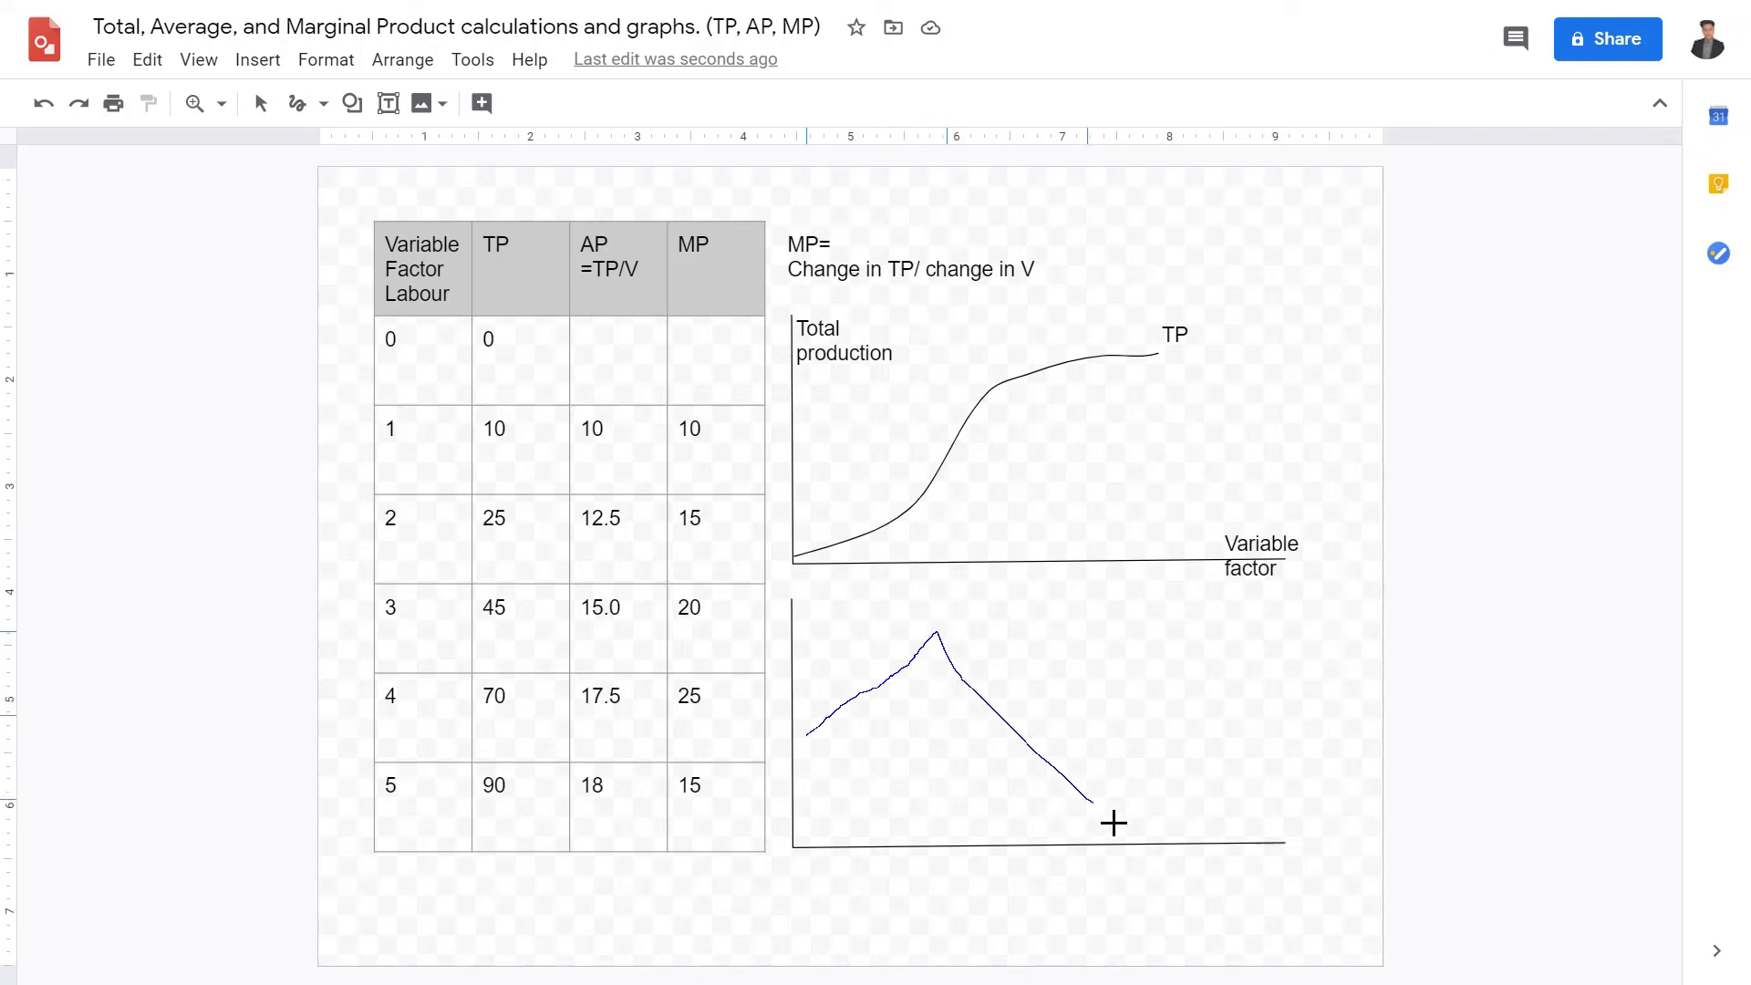
key(Delete)
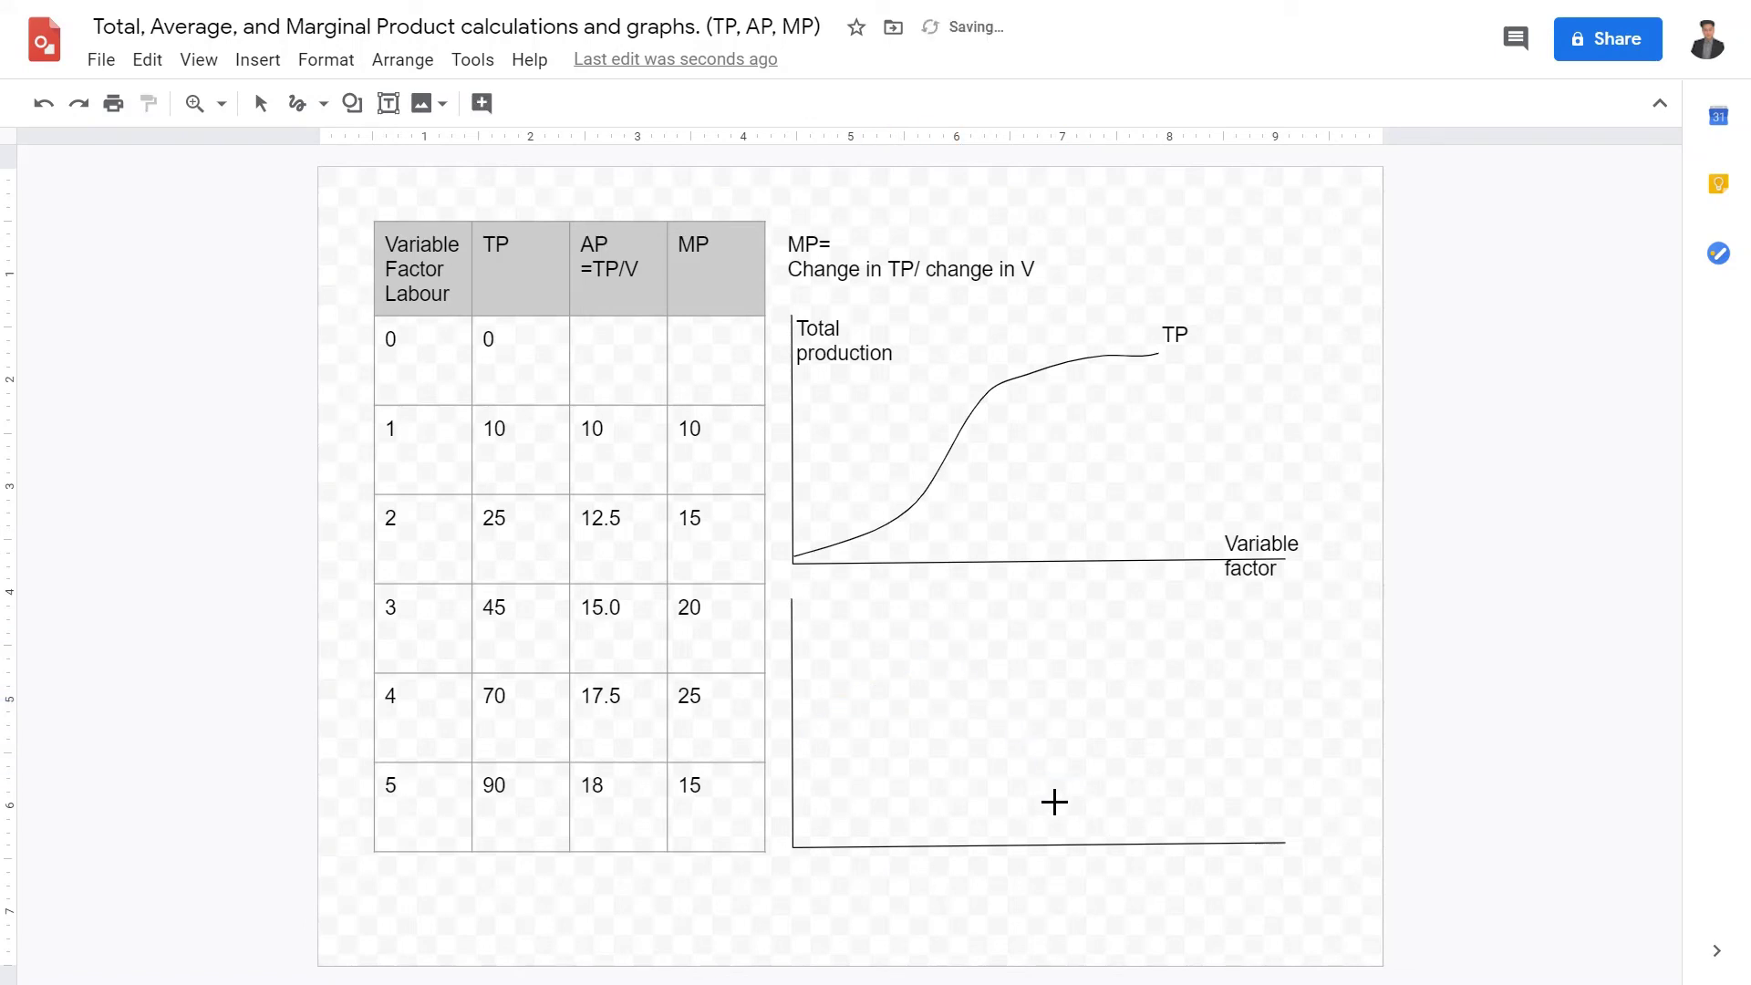
mouse_move(845, 742)
mouse_down()
mouse_move(979, 652)
mouse_move(1223, 840)
mouse_up()
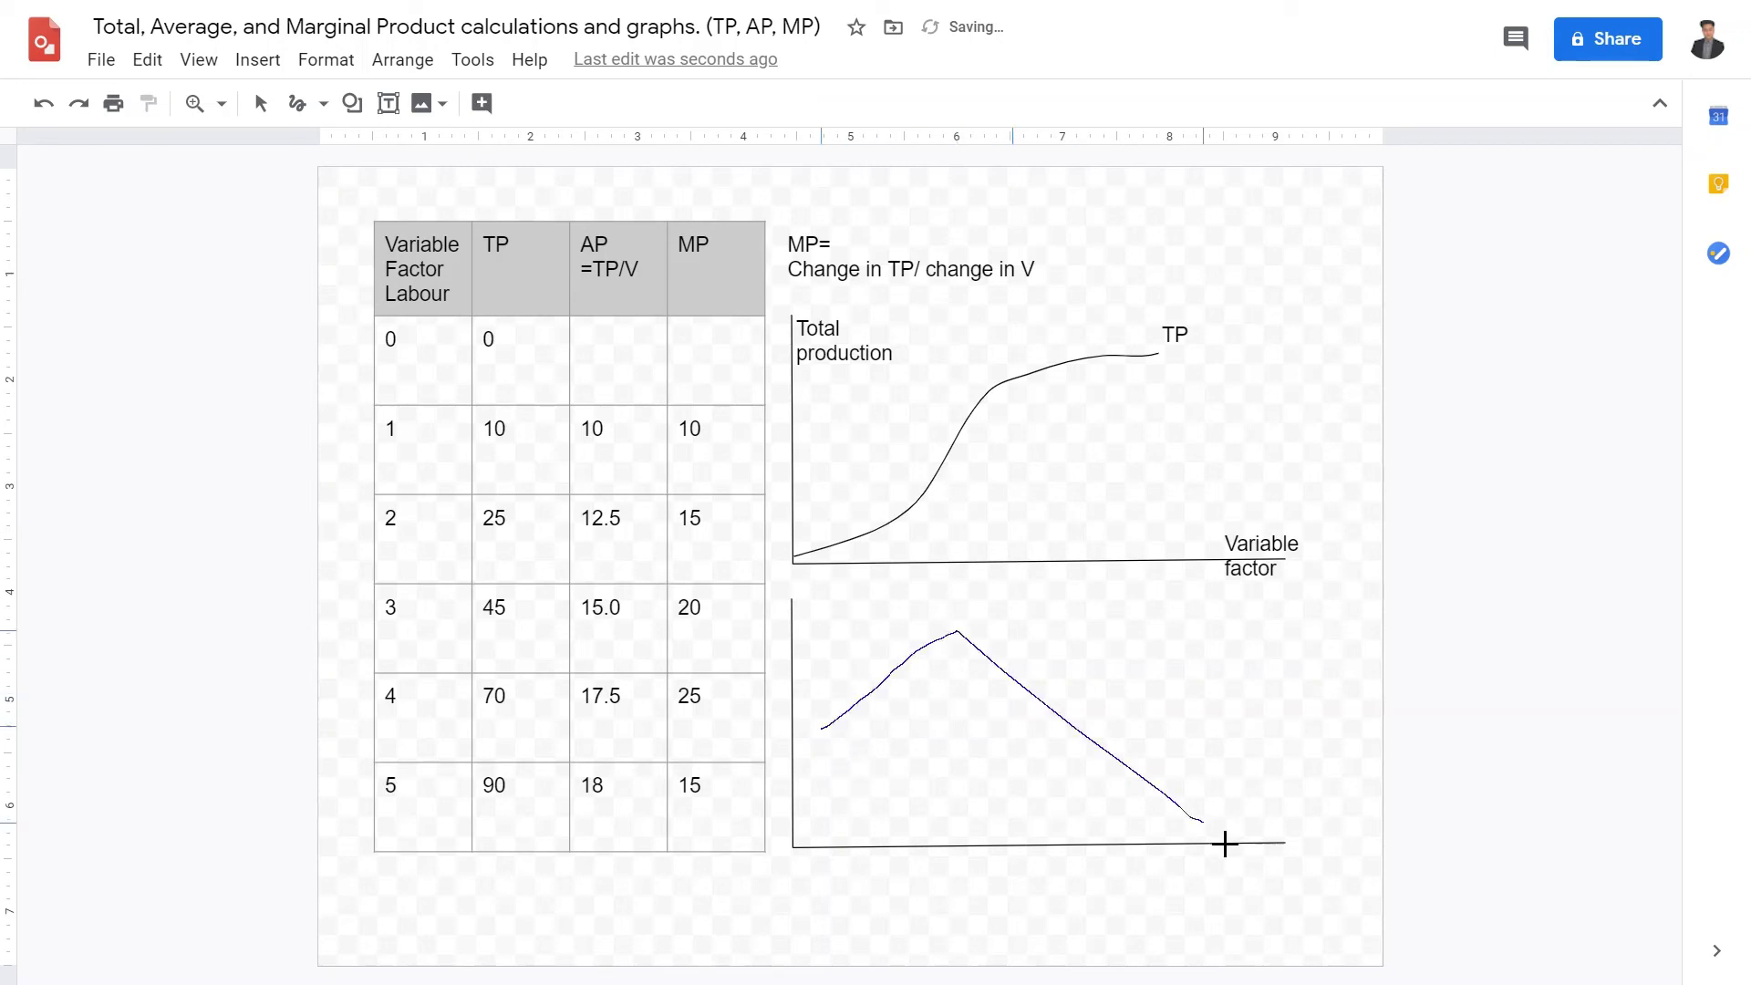
click(1226, 733)
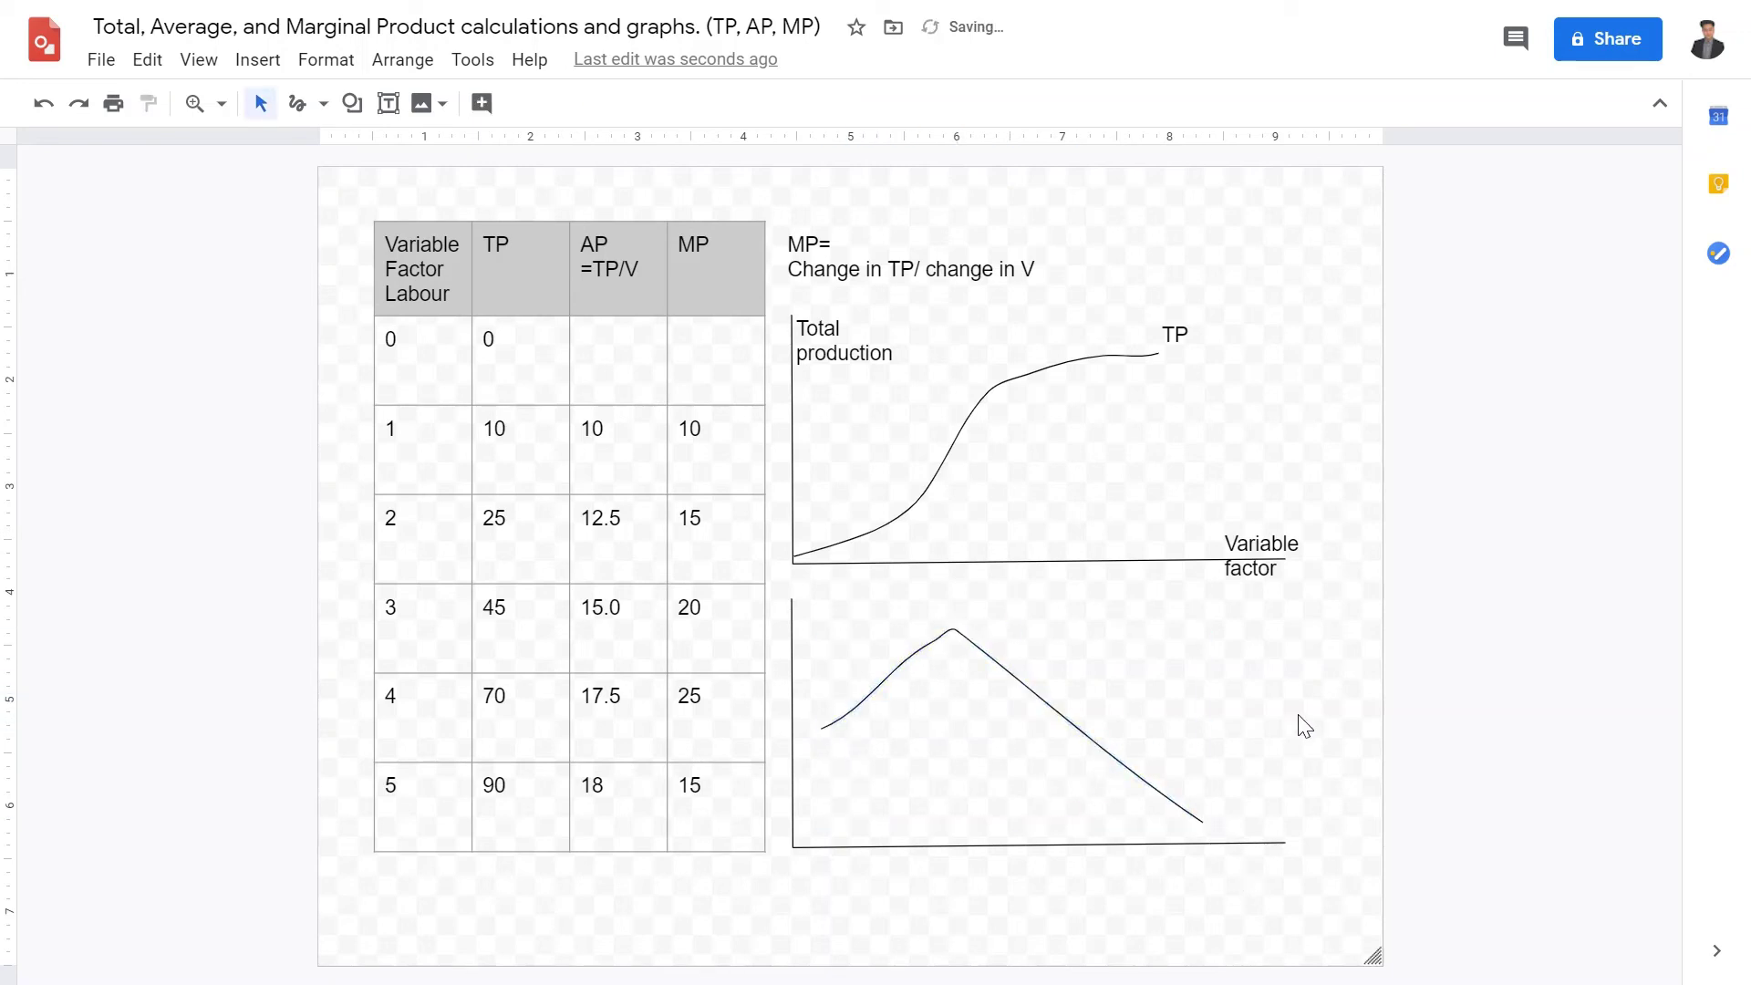
click(391, 105)
drag(1174, 744, 1311, 823)
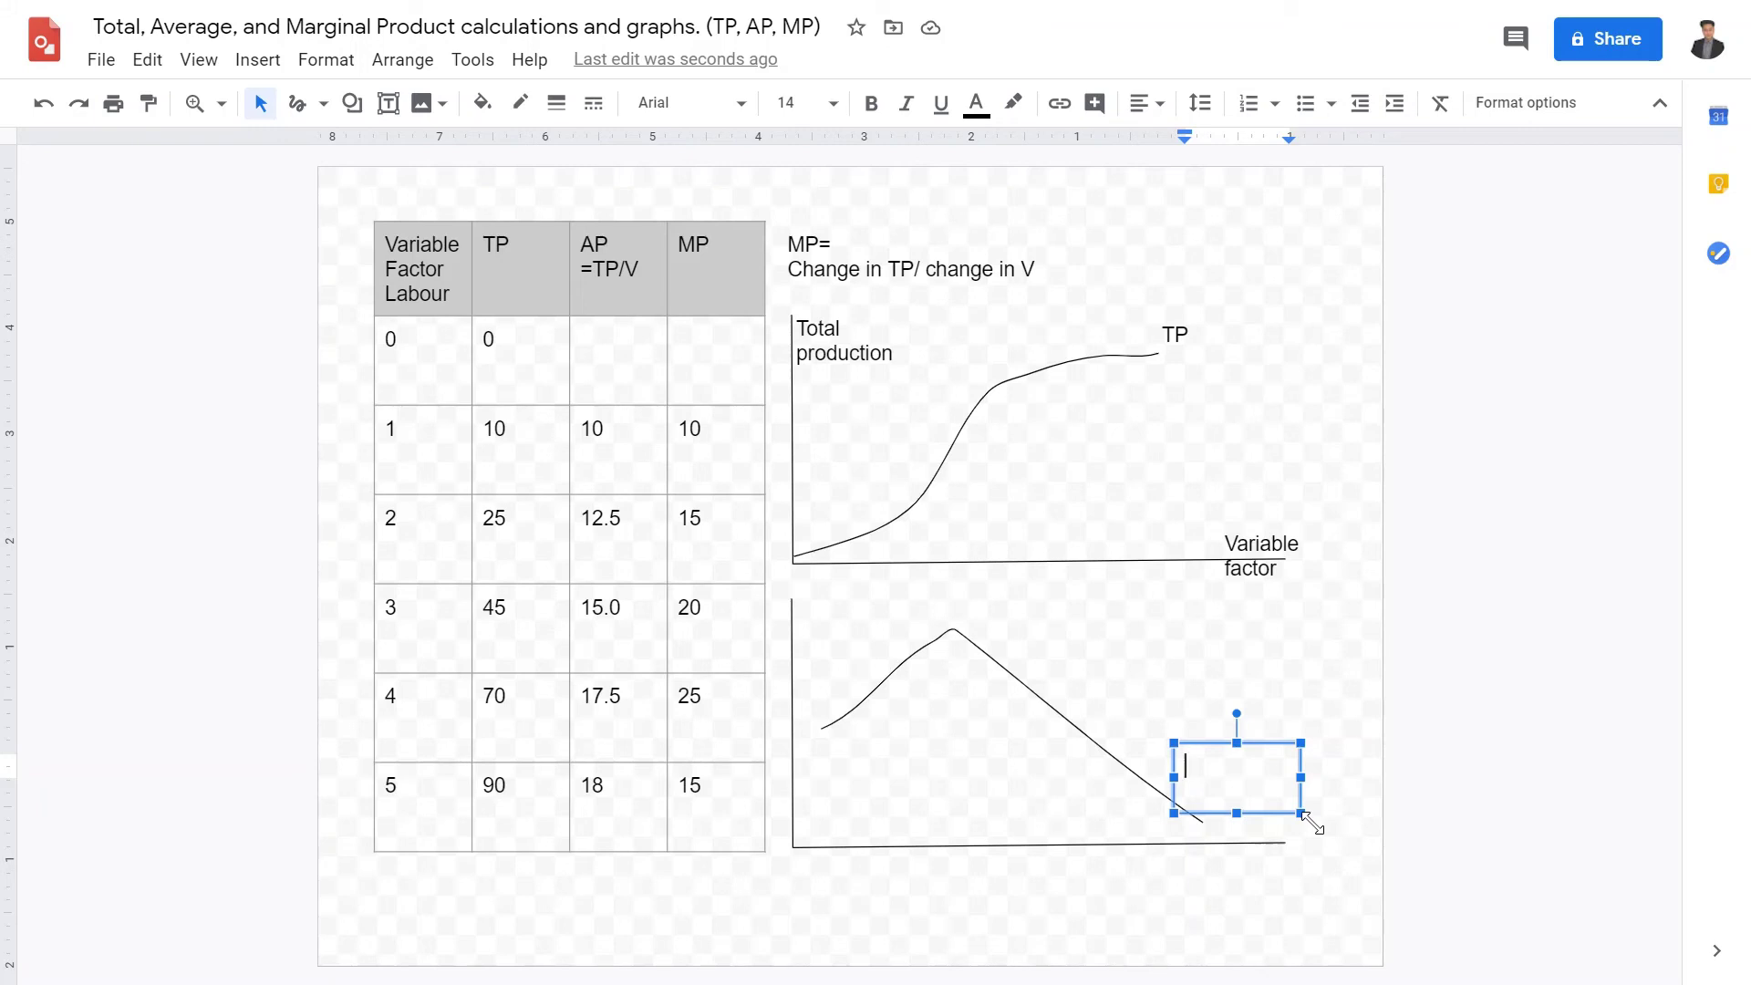
- Type 'MP' in the text box, narrow it, and place it beside the falling curve's end
text(MC)
key(BackSpace)
text(P)
drag(1305, 814, 1264, 801)
click(1379, 758)
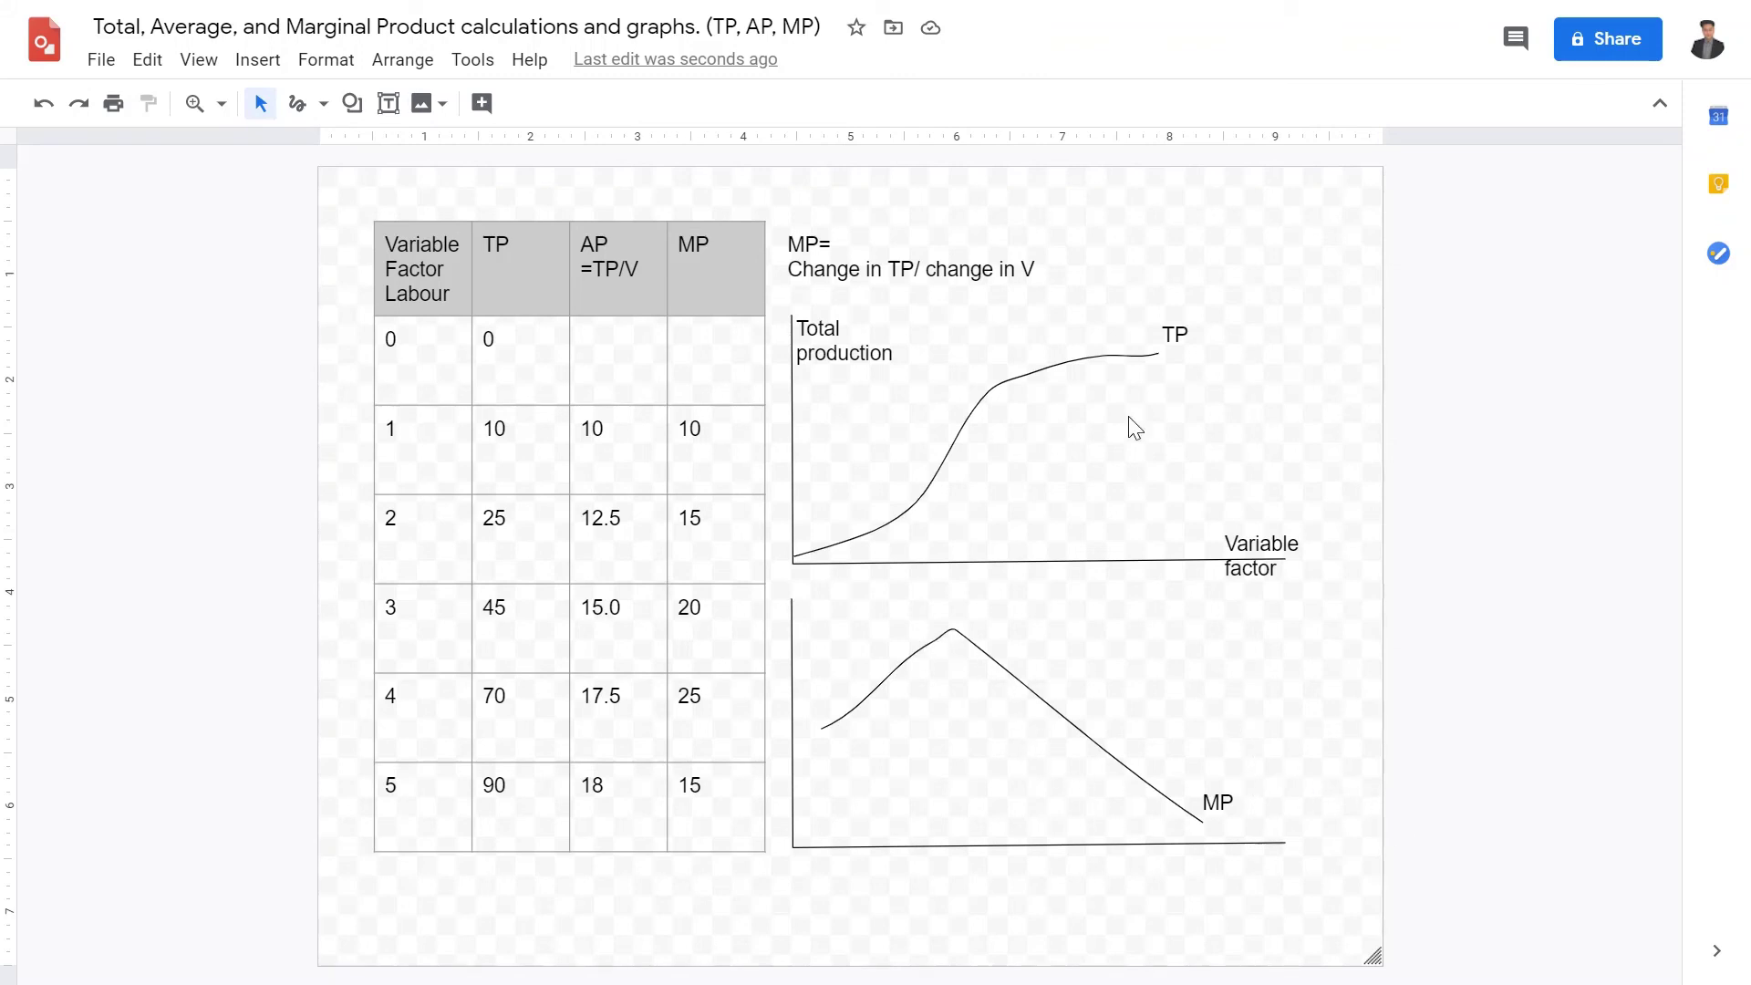
click(297, 103)
- Draw a rising, levelling-off curve across the lower graph, then select both graphs
mouse_move(894, 756)
mouse_down()
mouse_move(1048, 684)
mouse_move(1243, 676)
mouse_up()
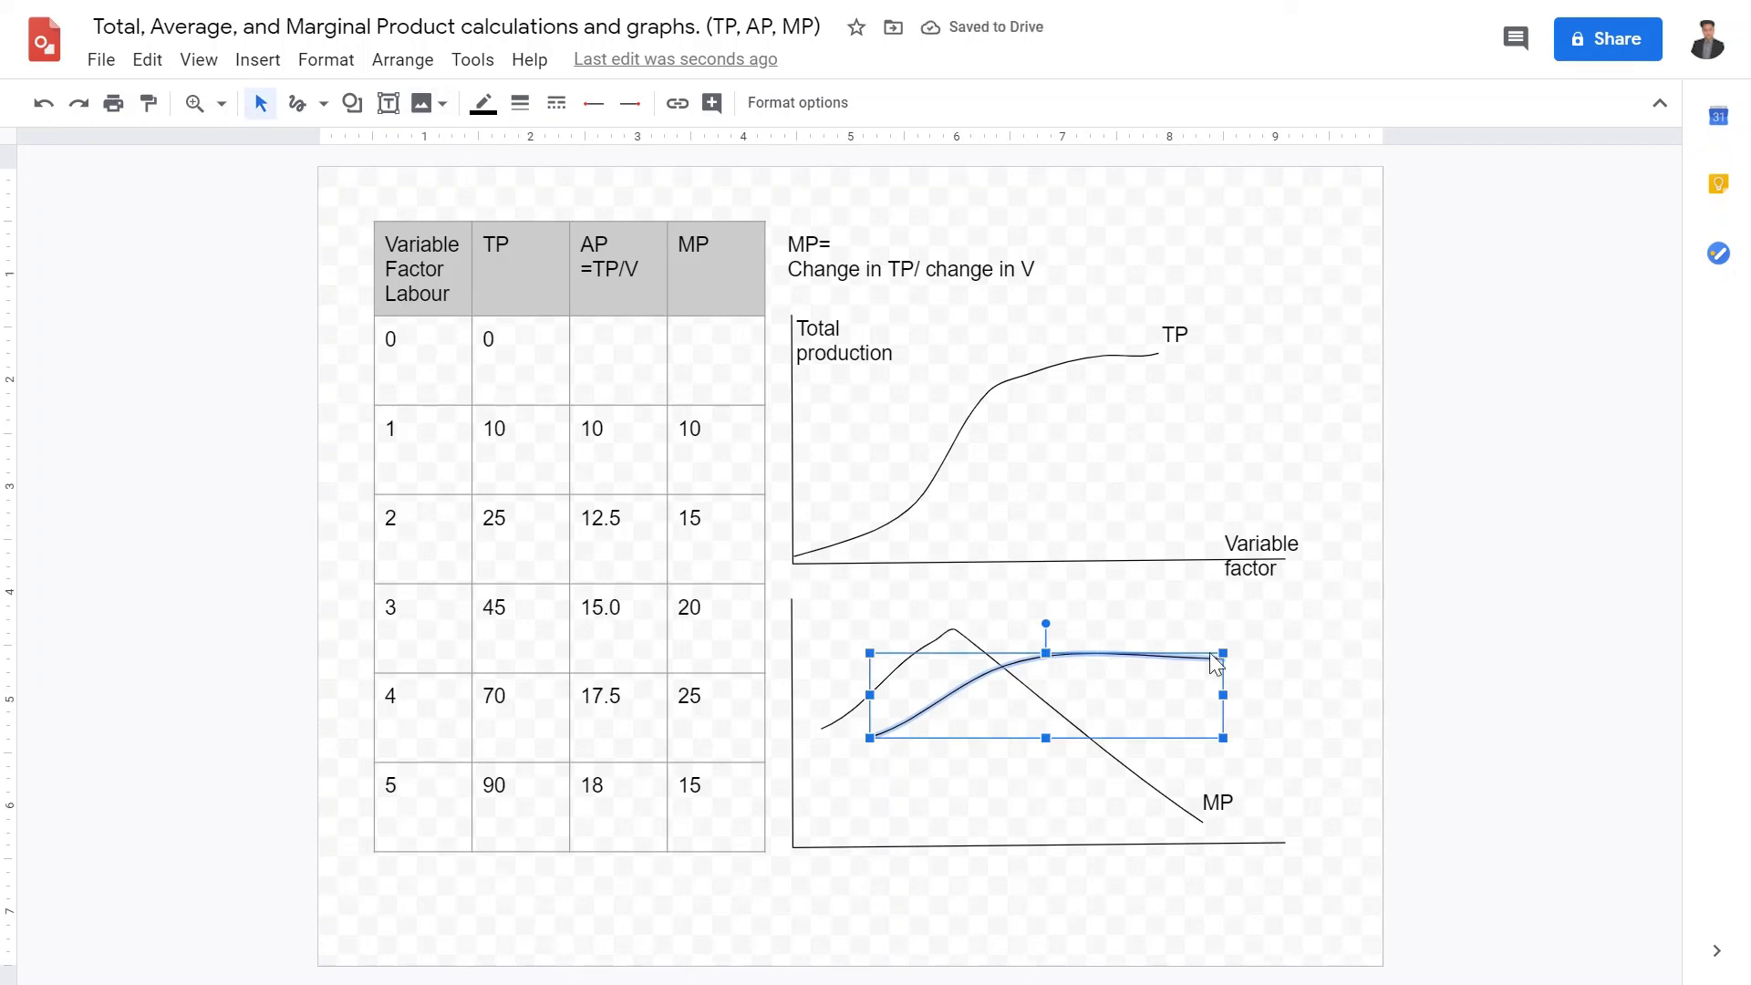
click(1330, 759)
drag(1349, 877, 785, 472)
- Set the line weight of all selected graph lines to 3px
click(520, 103)
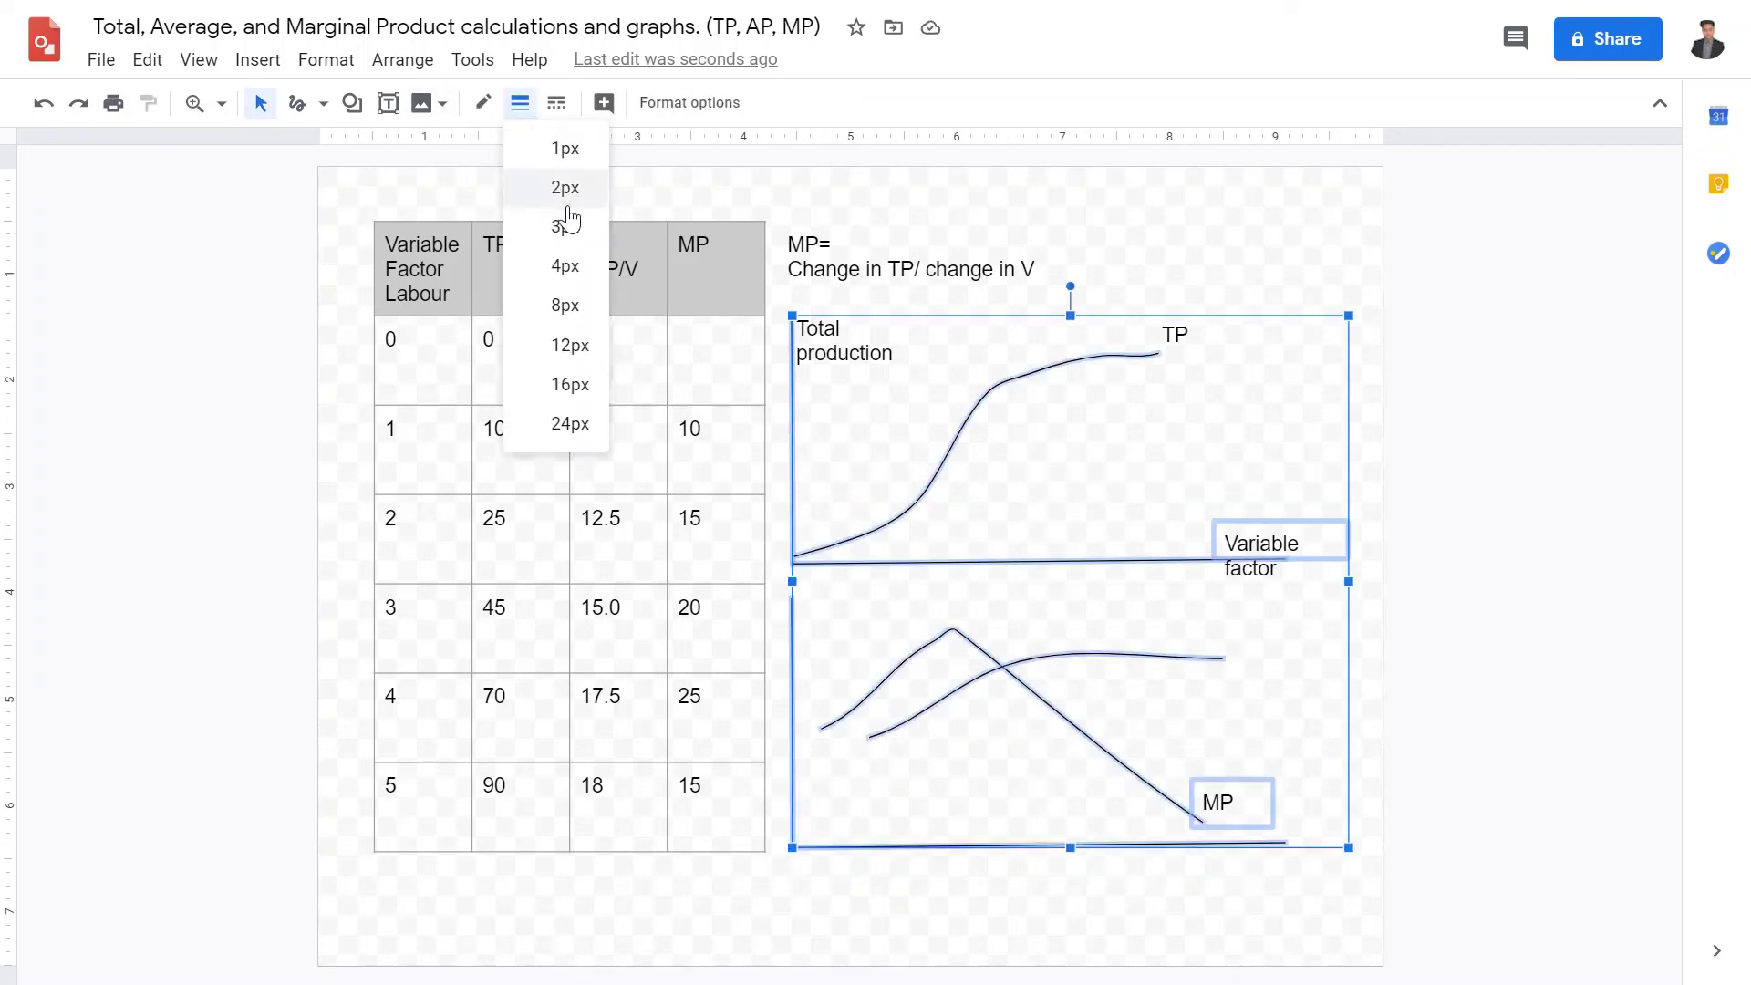
click(571, 219)
click(520, 102)
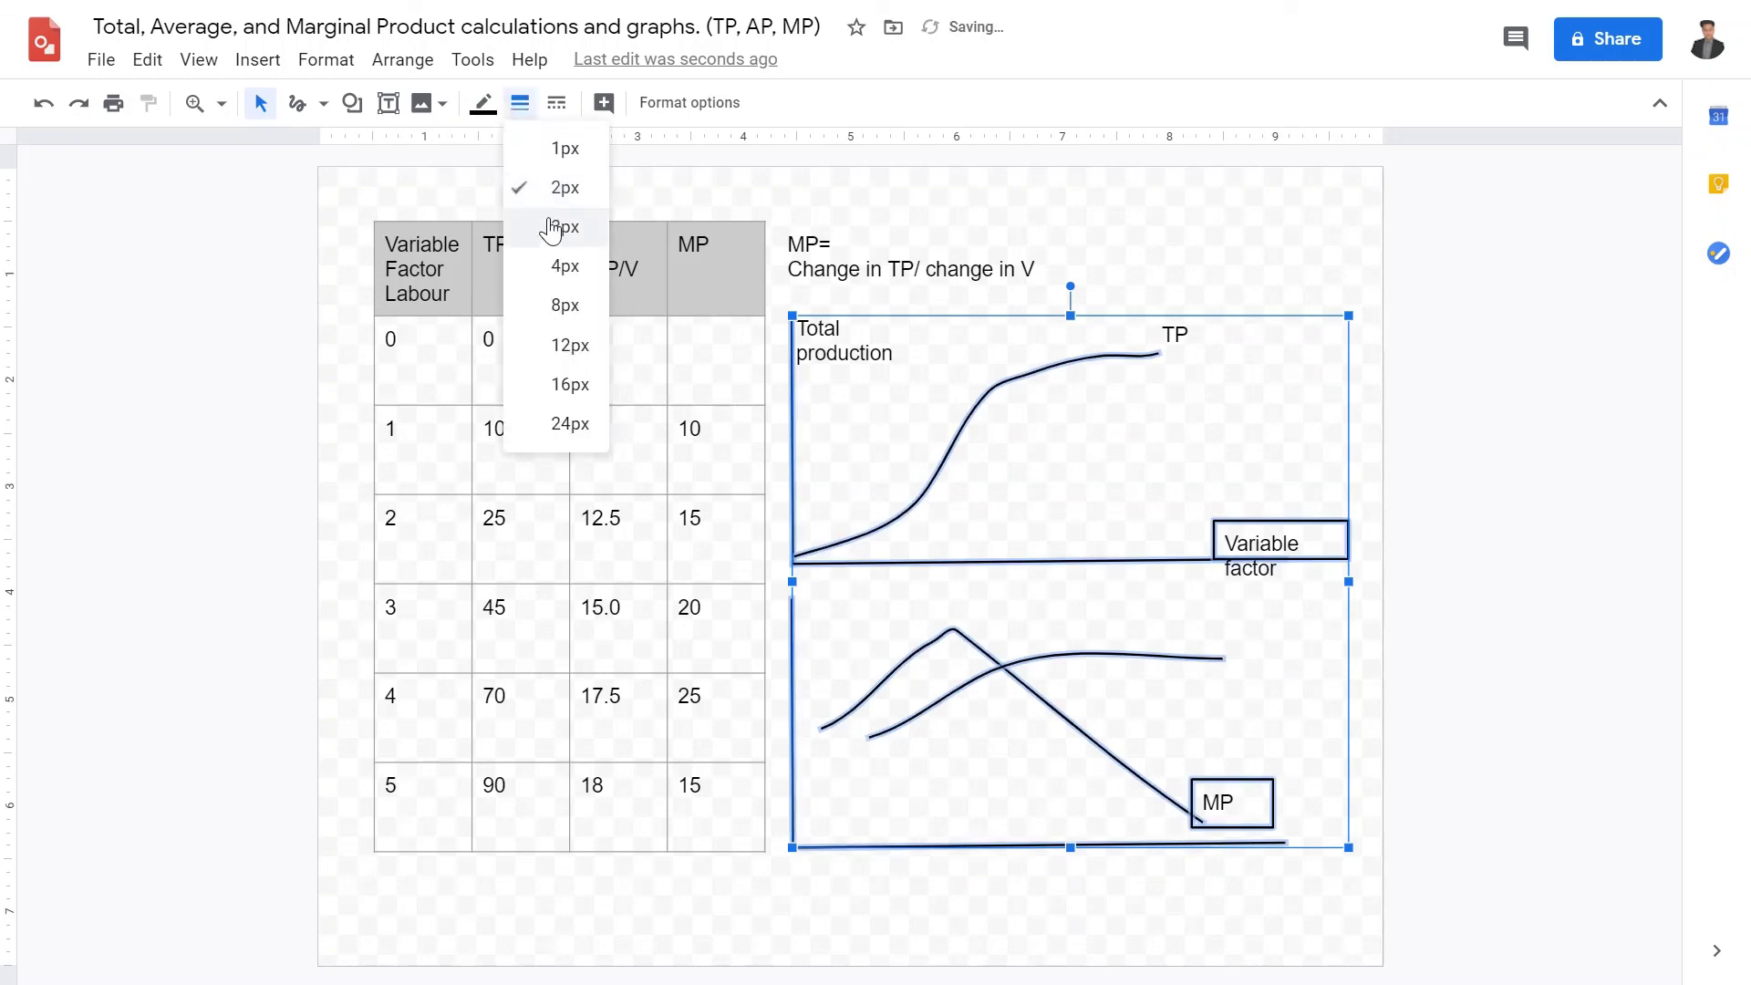
click(561, 223)
click(1375, 631)
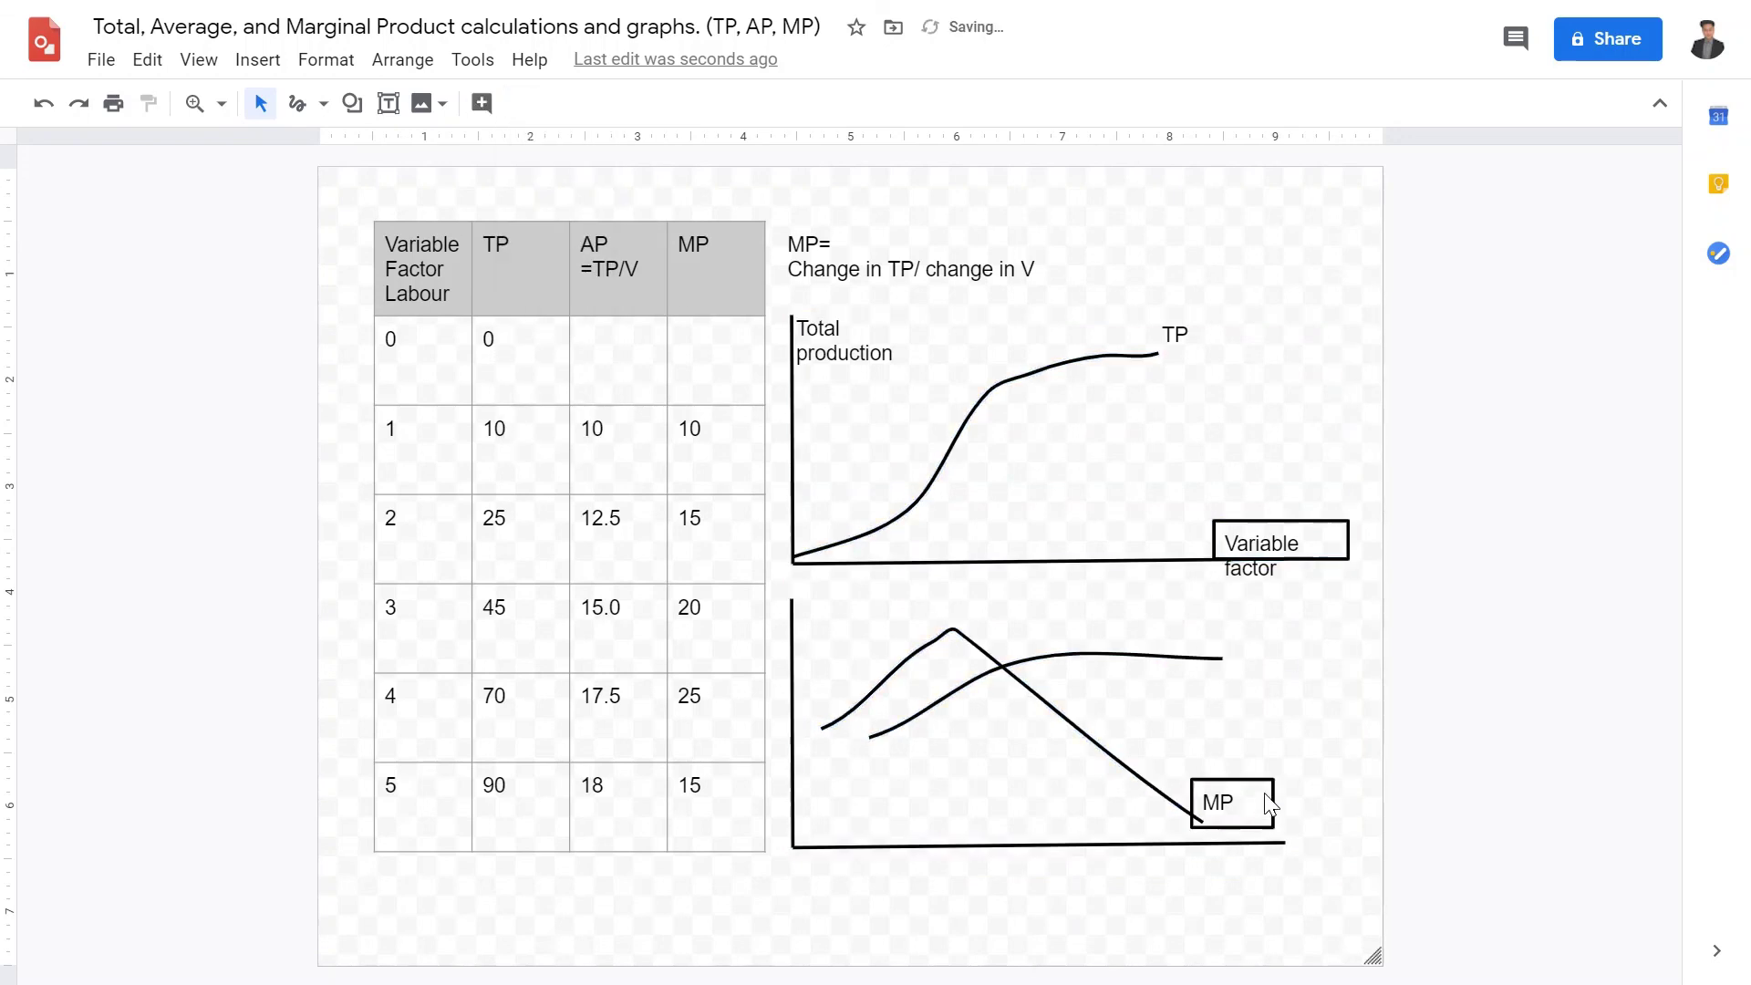
- Widen the 'Variable factor' label onto one line and add a text box above the levelling-off curve
click(1297, 567)
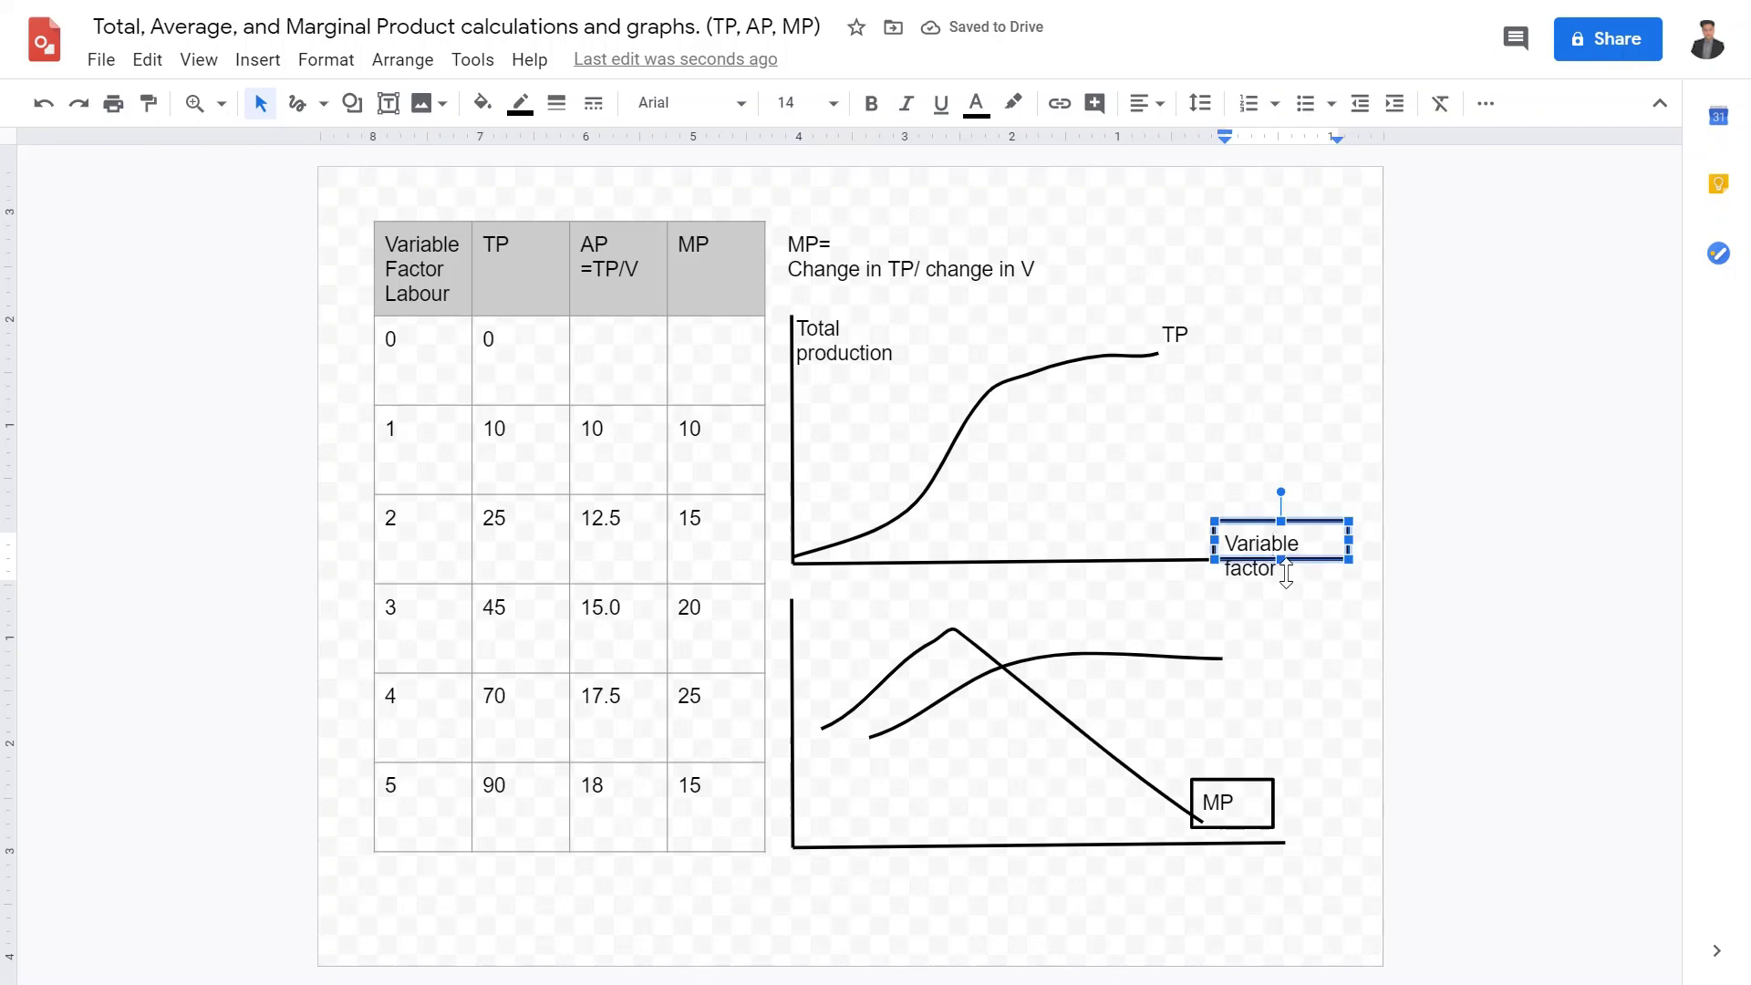
drag(1365, 543, 1385, 557)
click(1458, 695)
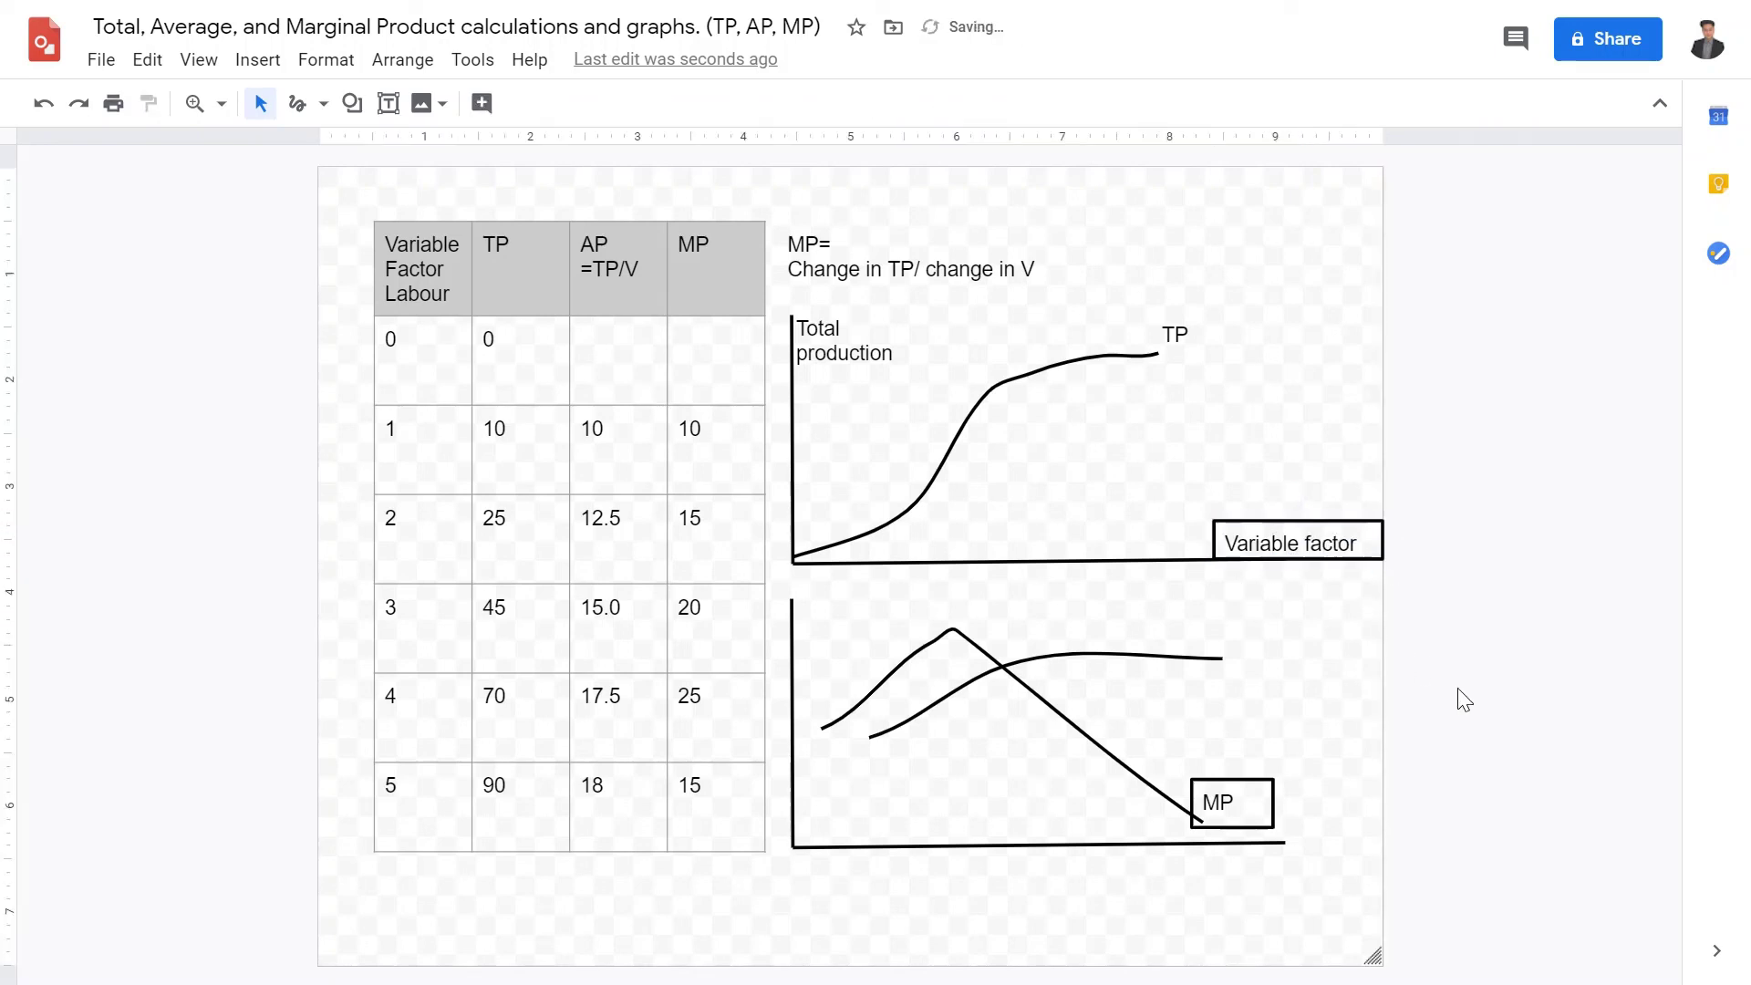
click(389, 103)
drag(1135, 604, 1296, 659)
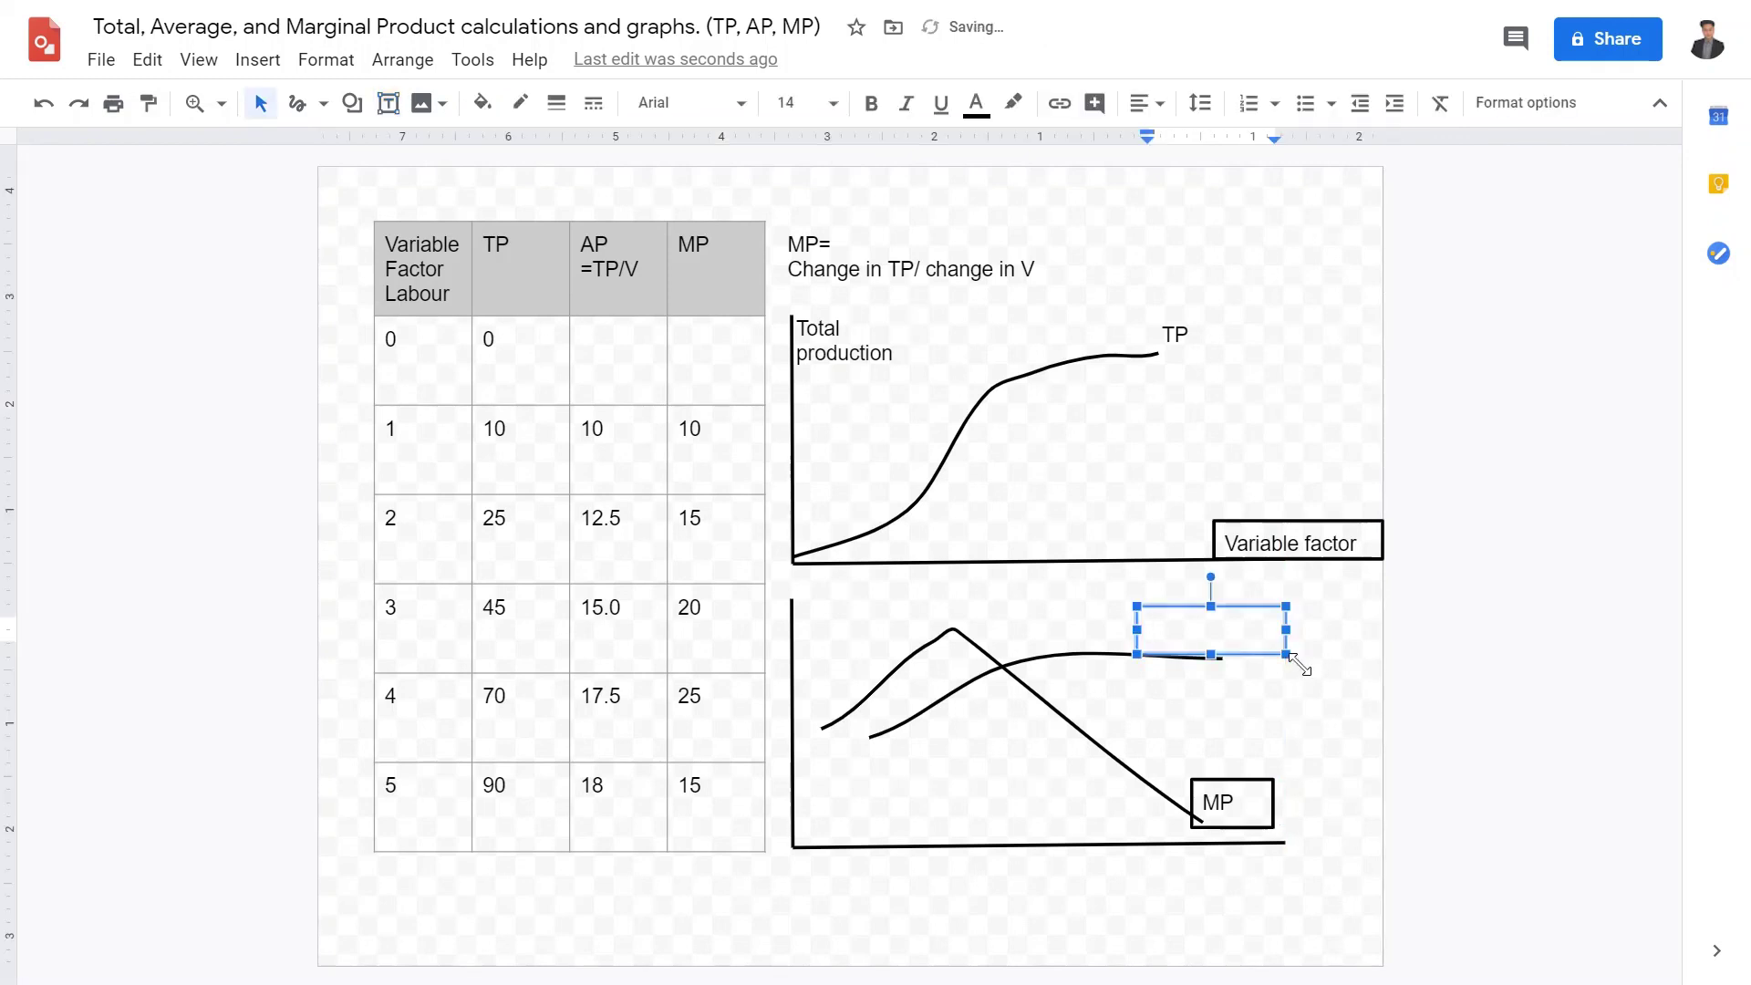
- Type 'AP' as the levelling-off curve's label, then select everything and clear the selection
text(AP)
click(1494, 537)
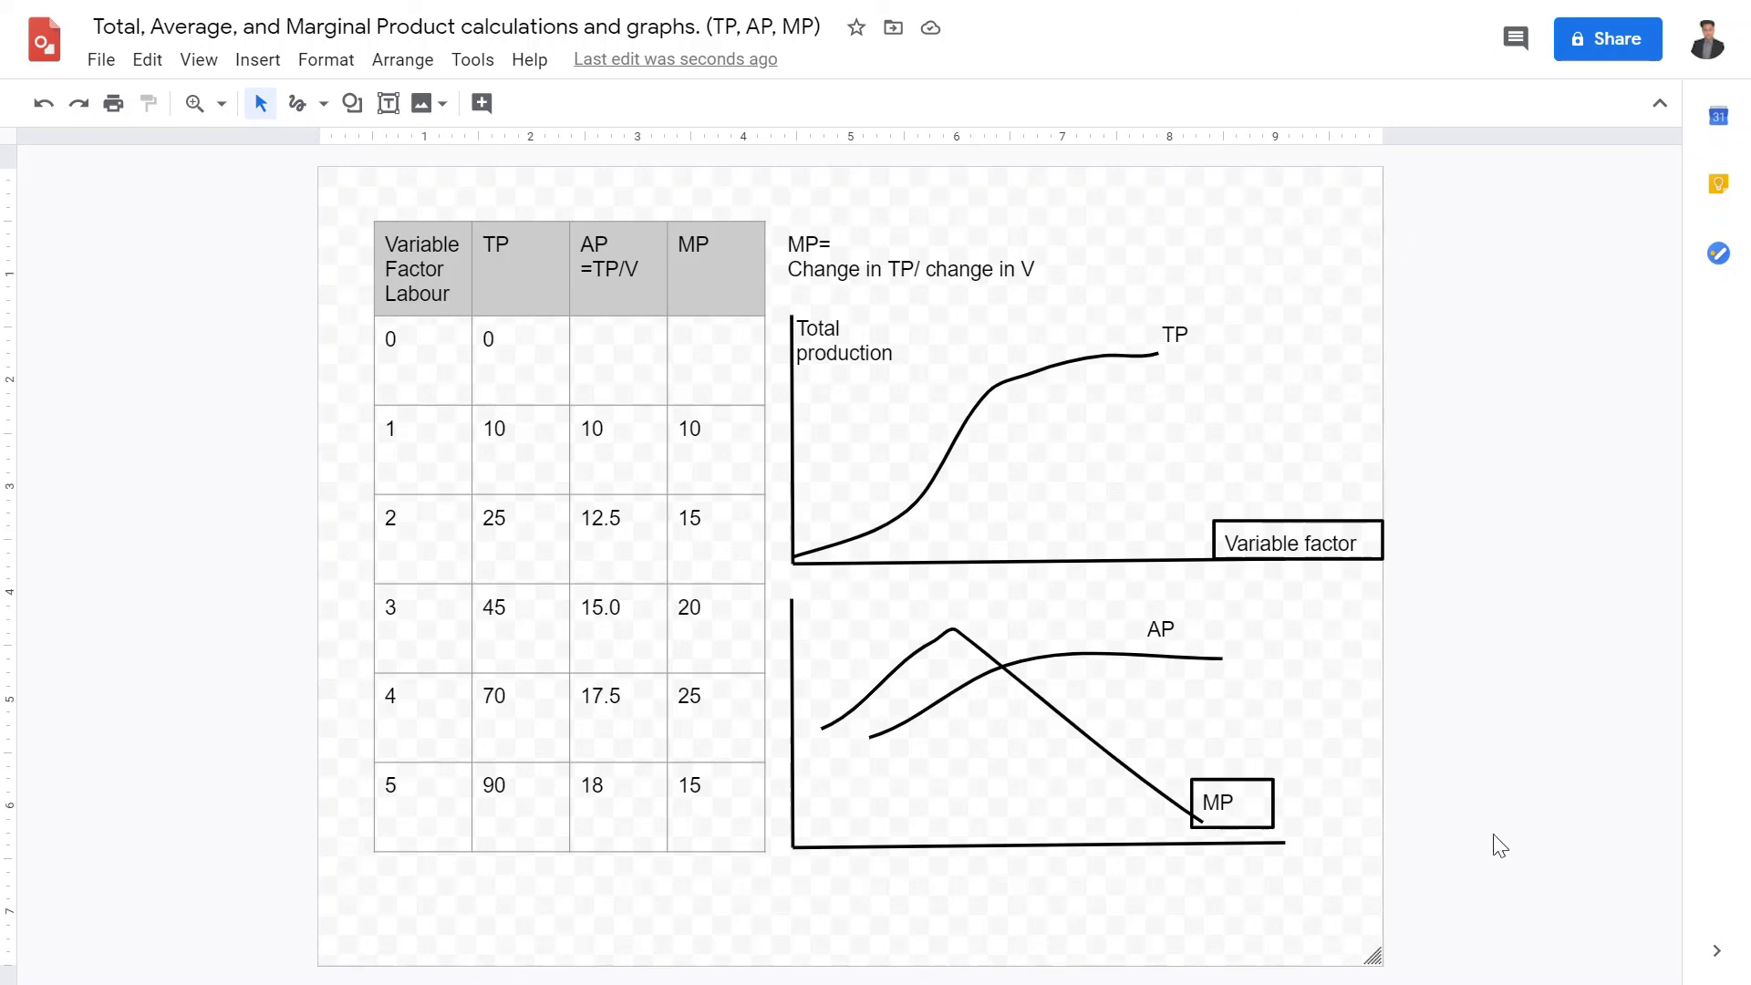
mouse_move(1567, 942)
mouse_down()
mouse_move(371, 357)
mouse_move(457, 217)
mouse_move(290, 197)
mouse_up()
click(1539, 497)
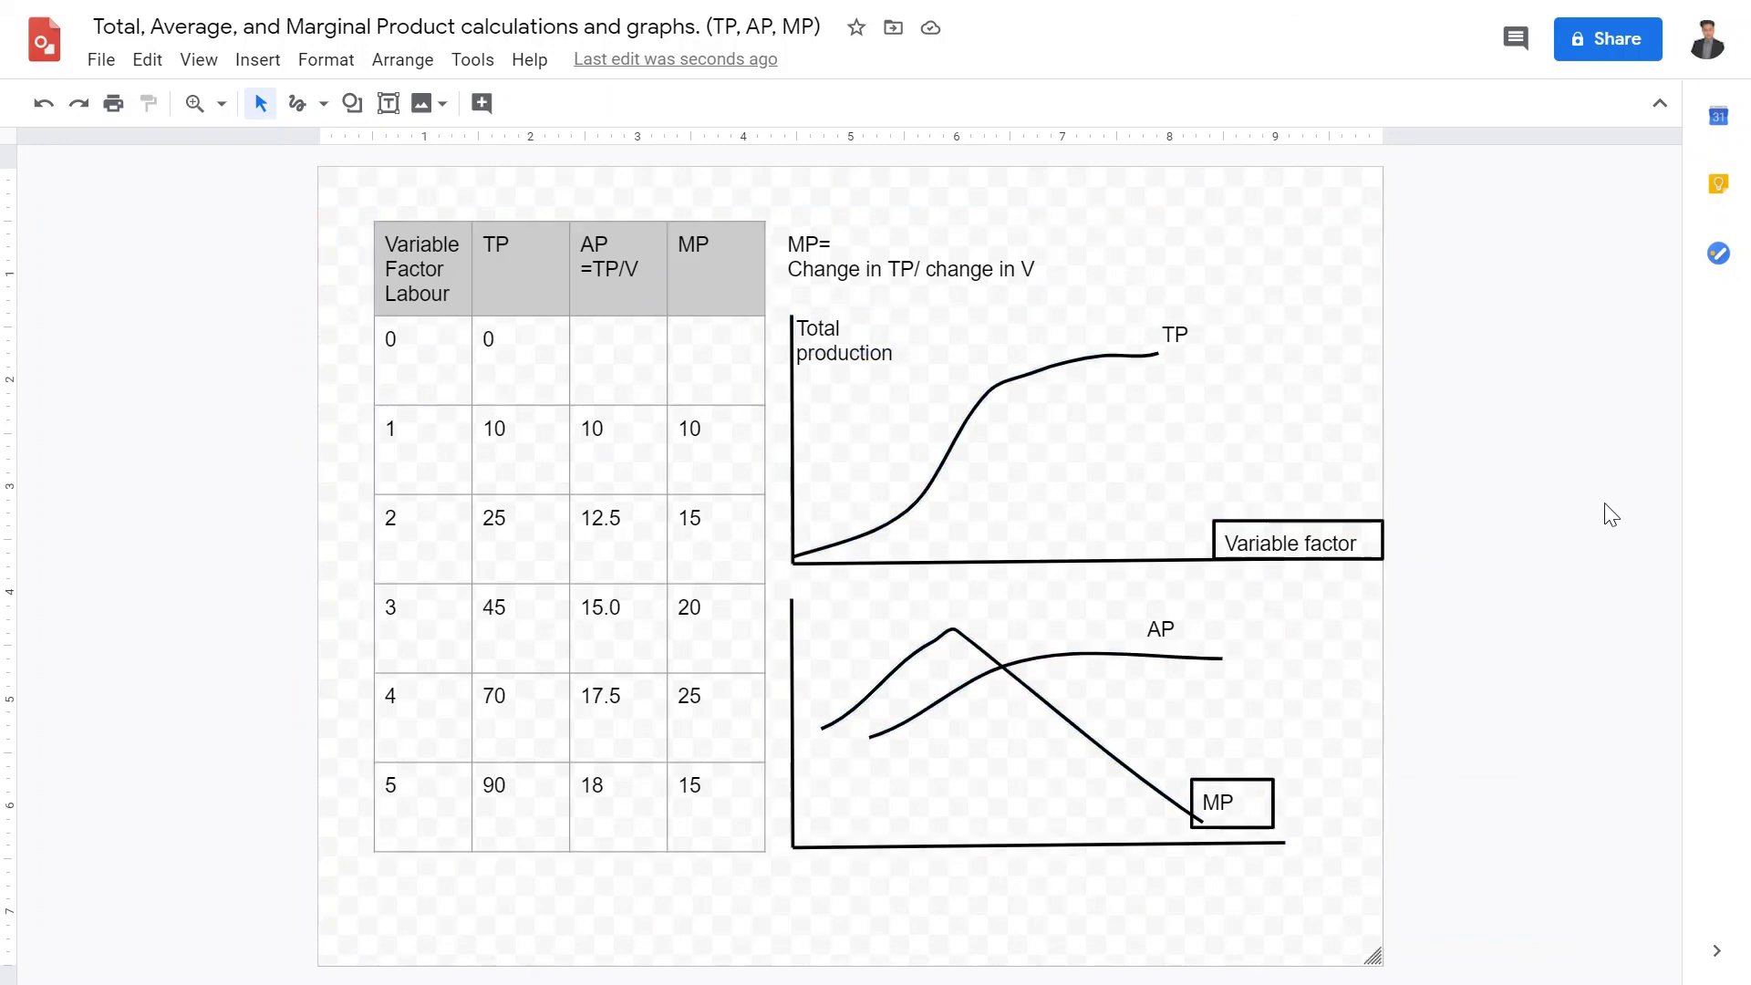